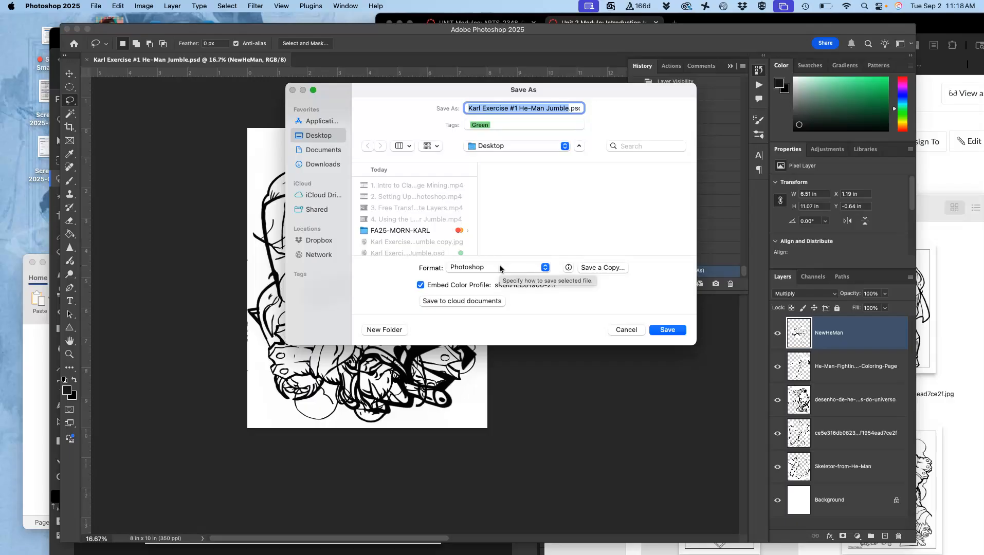
Save the layered He-Man Jumble document to the Desktop in Photoshop format, replacing the existing PSD file.
left_click(666, 330)
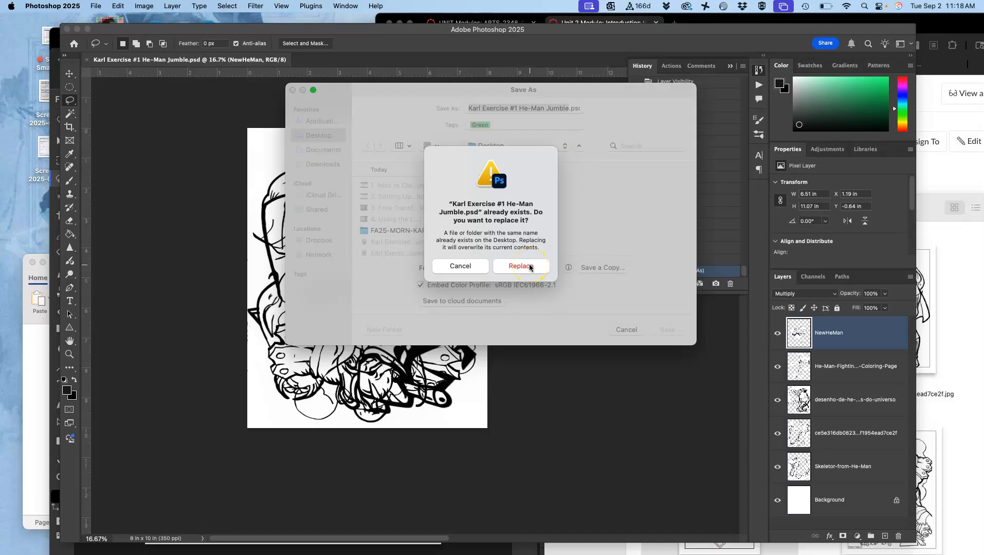
left_click(529, 266)
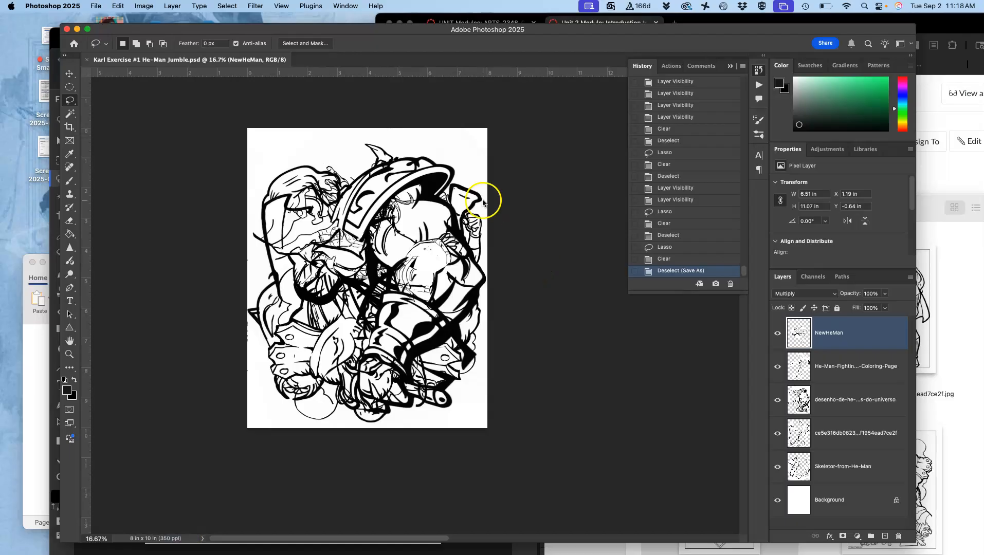
Reveal the desktop, locate the saved He-Man Jumble PSD file and open it in Photoshop again.
key("F11")
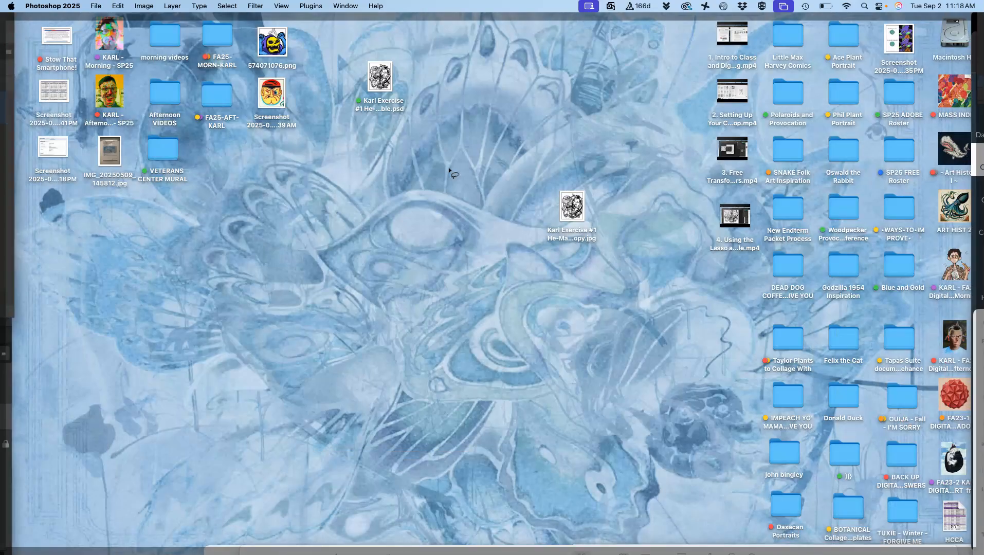
mouse_move(384, 85)
left_mouse_down()
mouse_move(406, 87)
mouse_move(381, 84)
left_mouse_up()
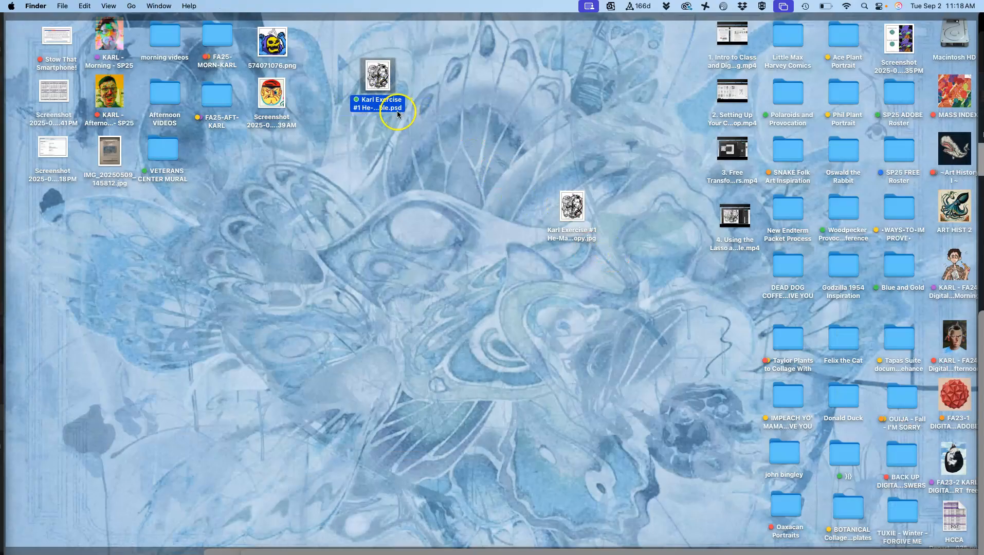
right_click(379, 80)
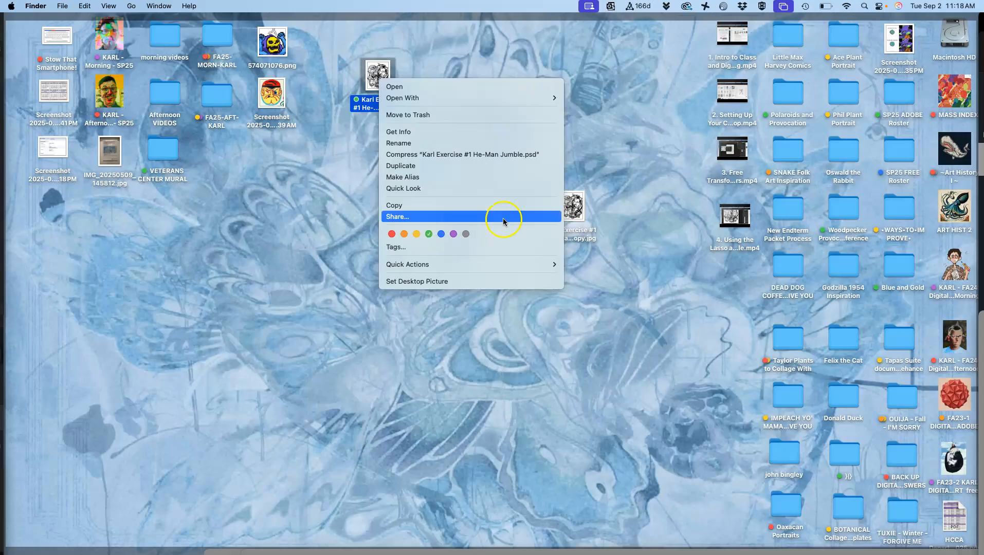
left_click(466, 61)
left_click(379, 79)
double_click(379, 78)
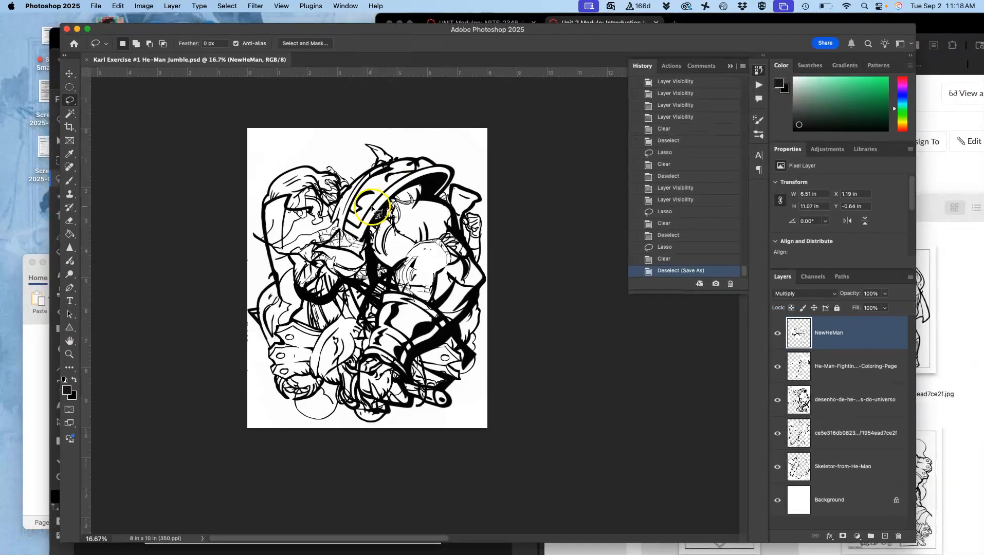
Save a copy of the He-Man Jumble document to the Desktop in JPEG format, replacing the existing JPG copy.
left_click(98, 6)
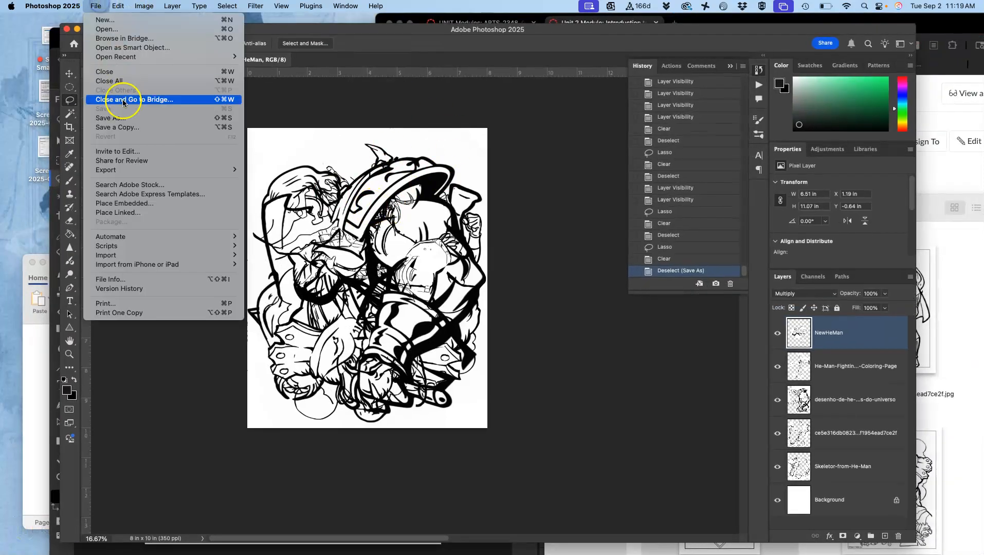
left_click(119, 122)
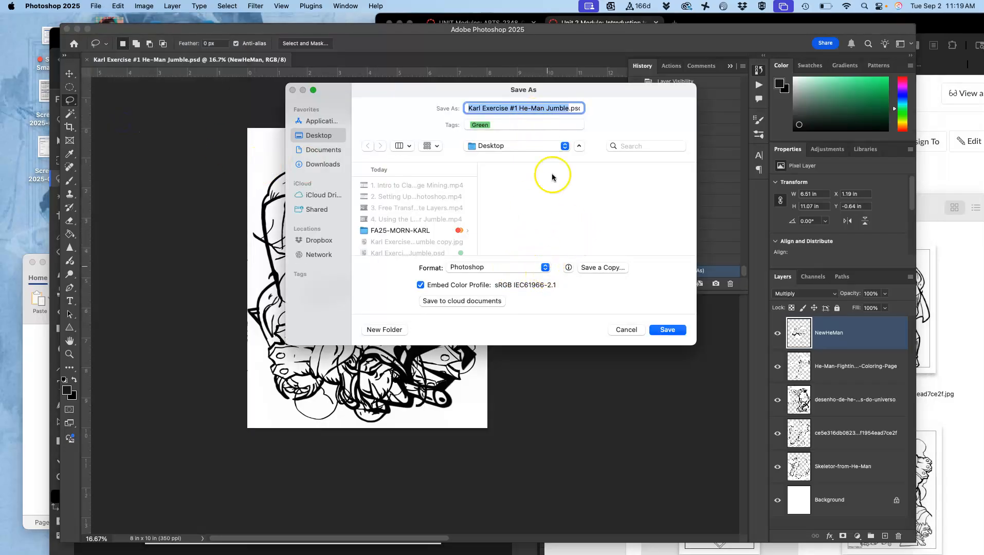
left_click(545, 264)
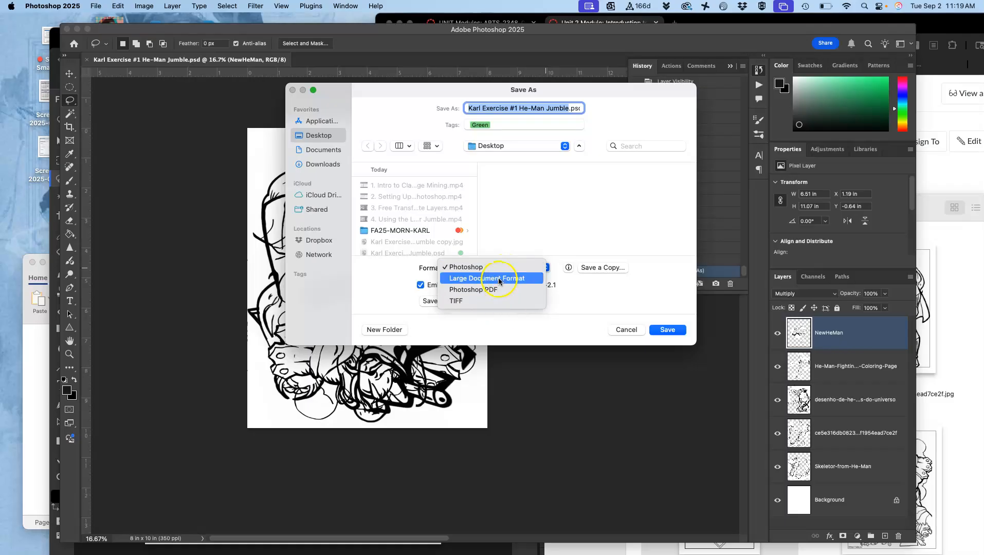
left_click(599, 268)
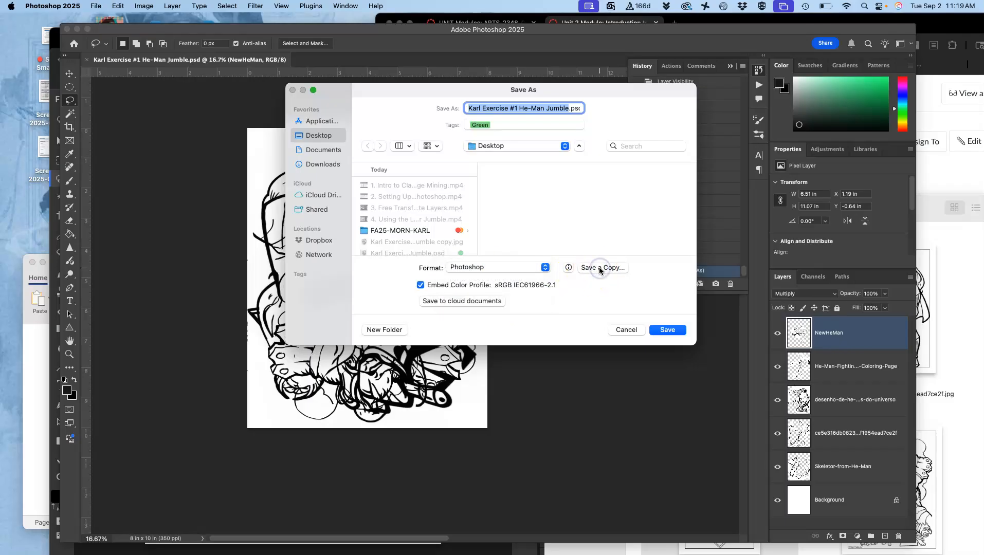
left_click(599, 268)
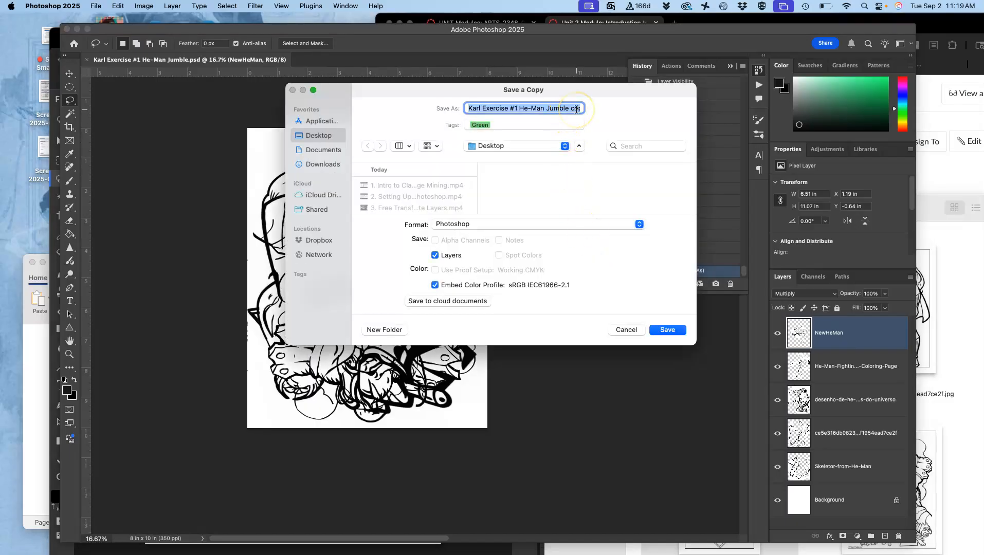
left_click(502, 224)
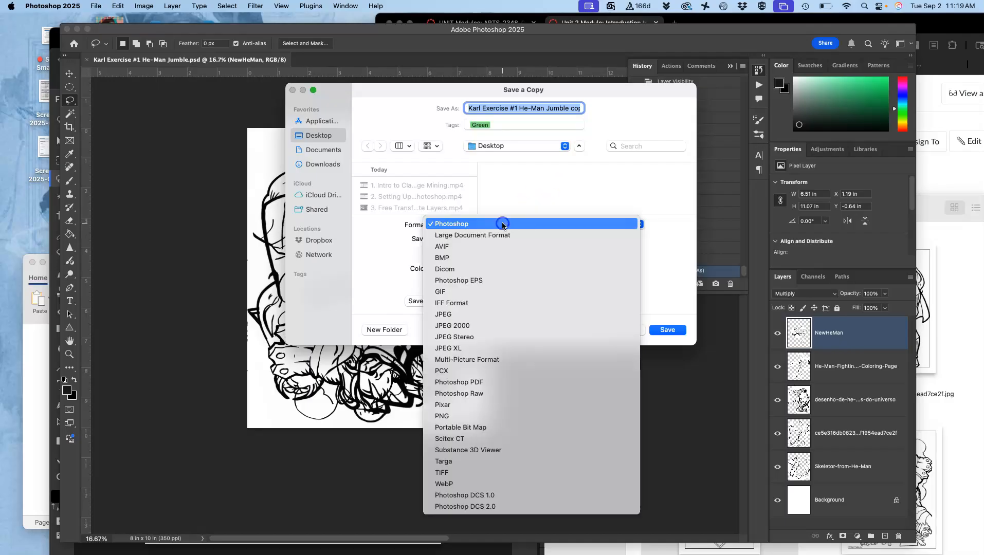
left_click(474, 315)
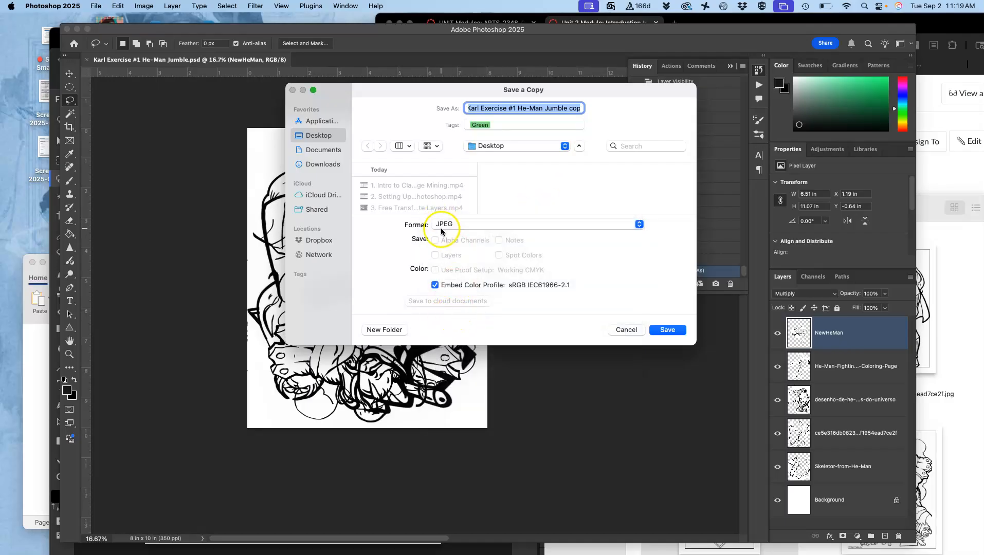
left_click(664, 333)
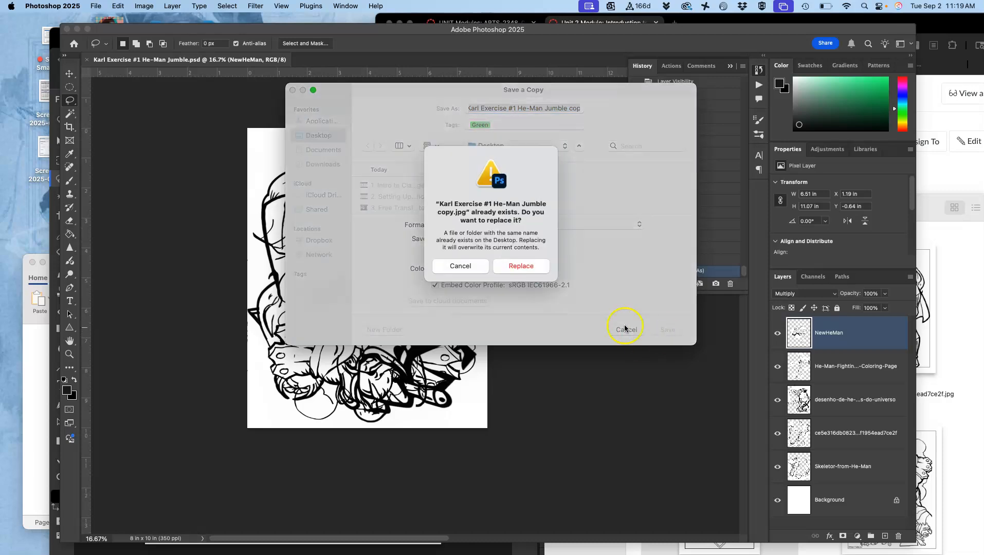
left_click(546, 272)
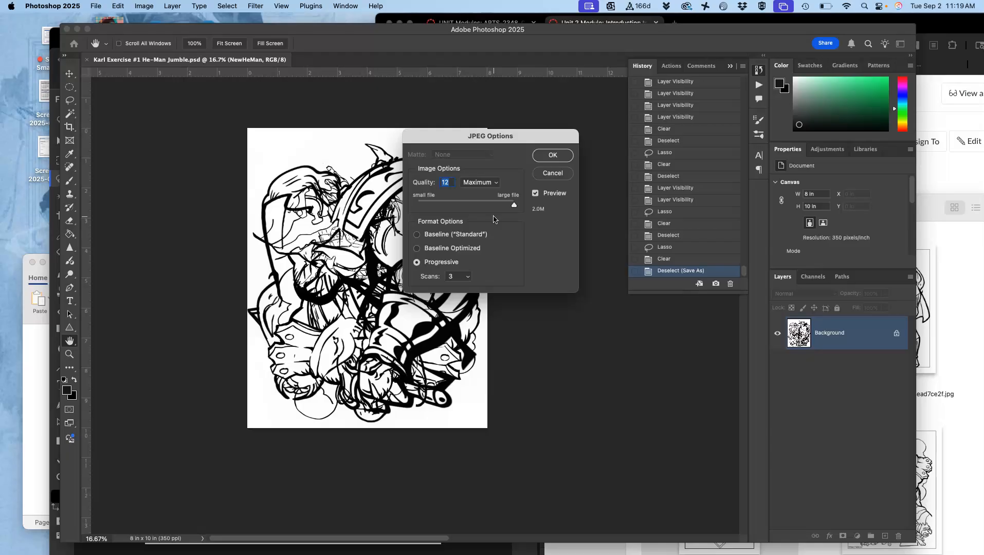
Keep the JPEG quality at 12 (Maximum) and accept the JPEG options to write the file.
left_click(514, 205)
mouse_move(513, 206)
left_mouse_down()
mouse_move(481, 206)
mouse_move(518, 204)
left_mouse_up()
left_click(513, 207)
left_click(552, 155)
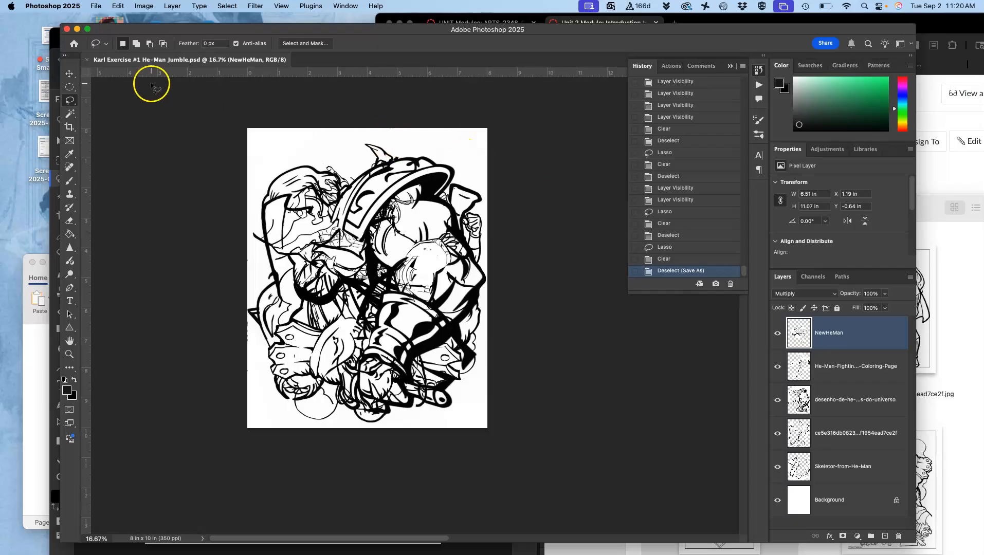
On the desktop, place the He-Man Jumble JPG copy directly below the PSD file and tag it orange.
key("F11")
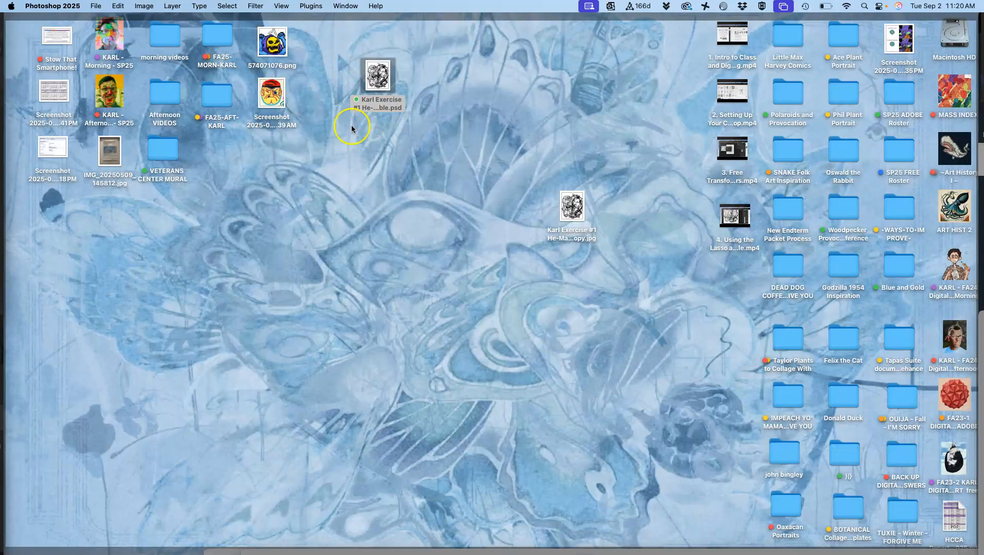
left_click_drag(581, 207, 385, 141)
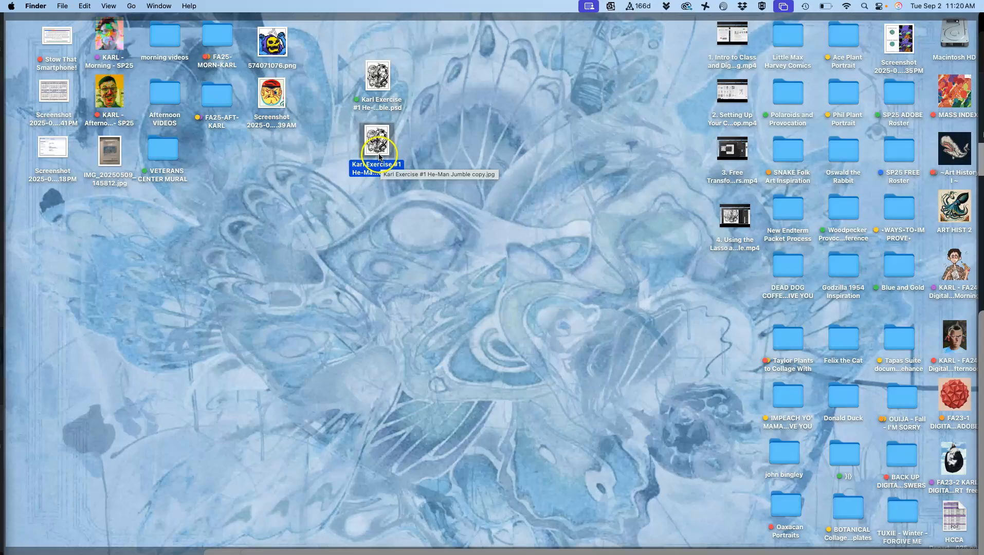
left_click(378, 148)
right_click(378, 148)
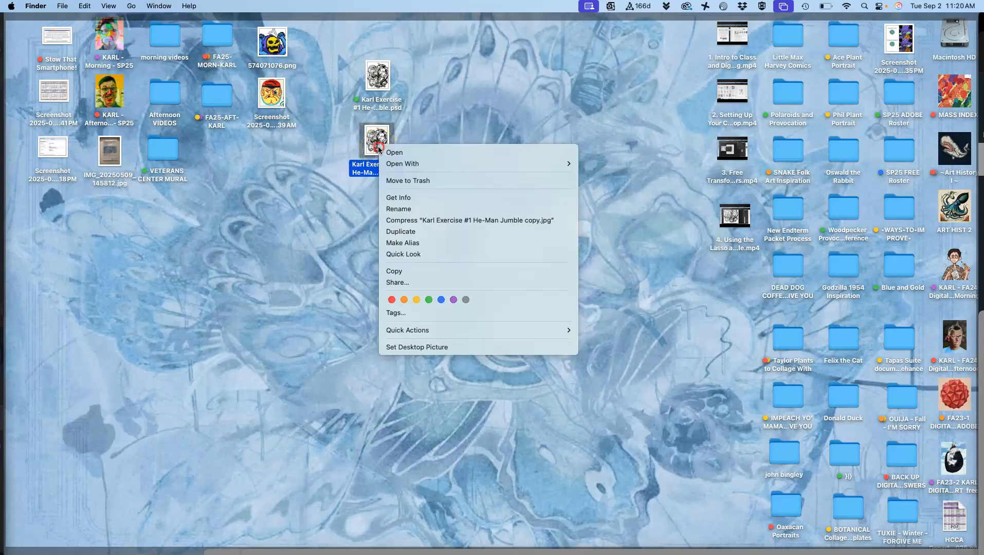
left_click(405, 300)
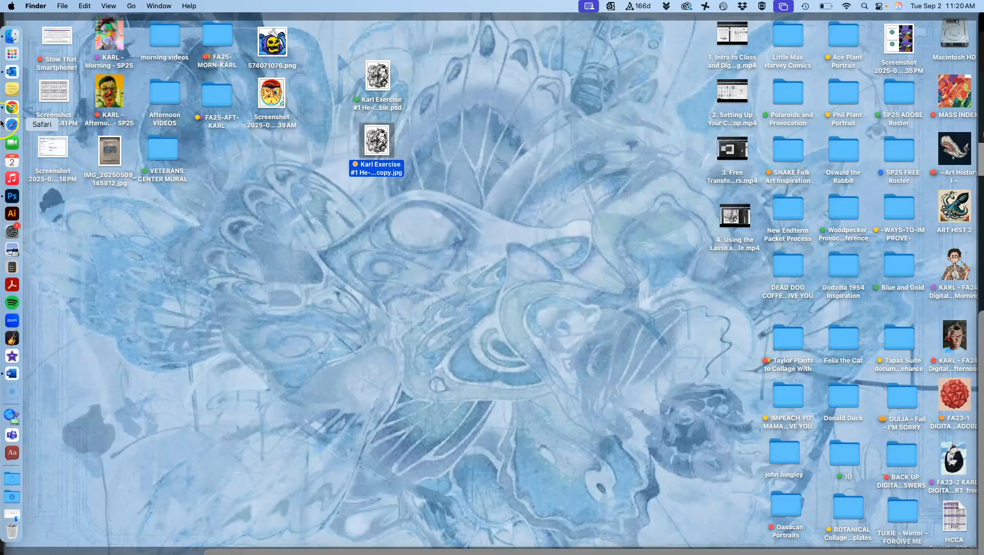
Switch to Chrome and bring up the Exercise #1 Line Art Jumble discussion page of the course.
left_click(11, 108)
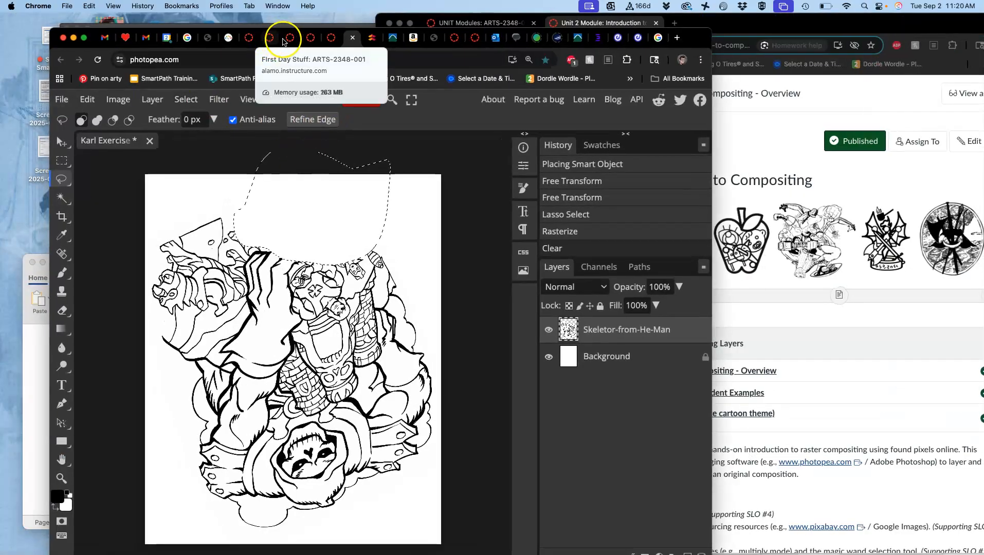
left_click(289, 39)
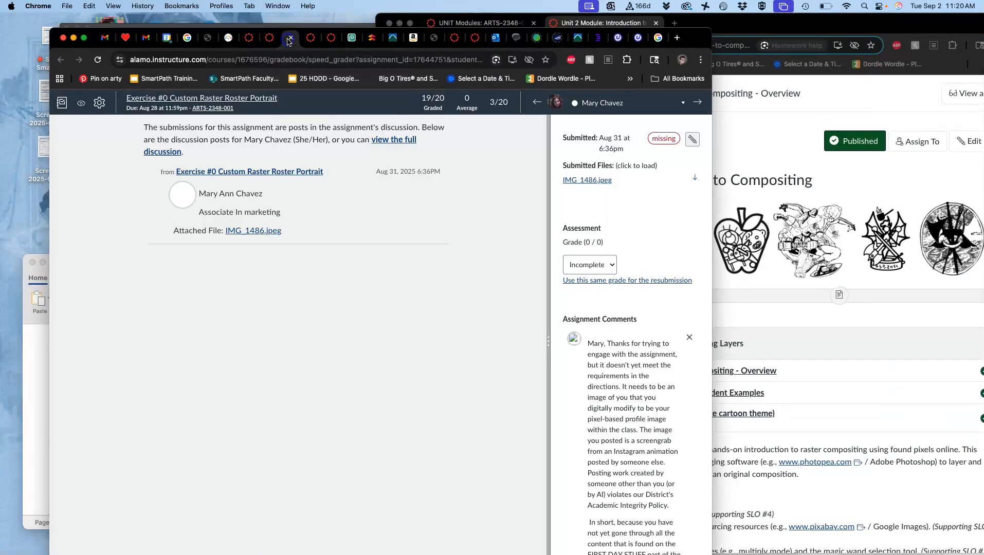
left_click(328, 39)
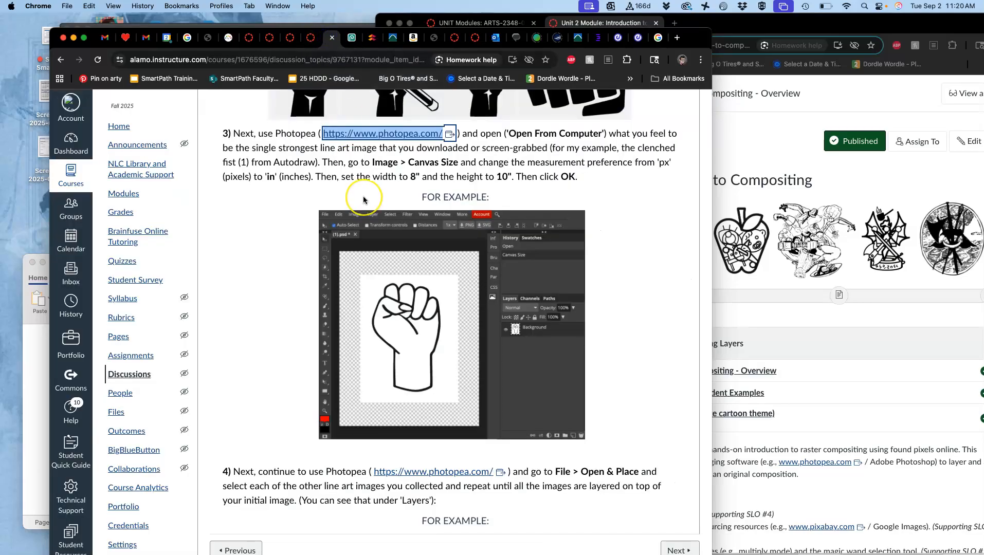
Review the exercise directions, including saving as PSD, exporting as JPG and the requirements for getting credit.
scroll(363, 193, "up", 15)
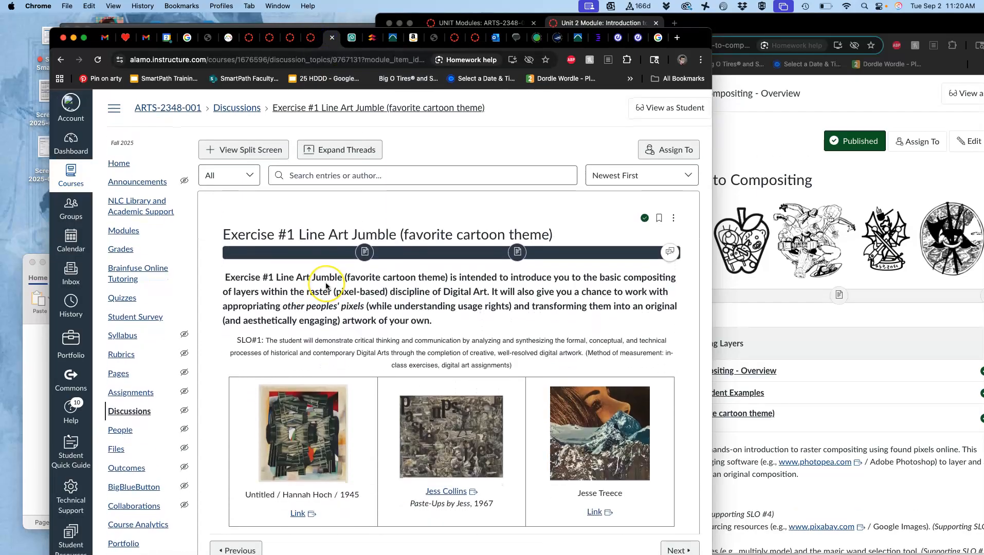
scroll(329, 284, "down", 15)
scroll(326, 286, "down", 20)
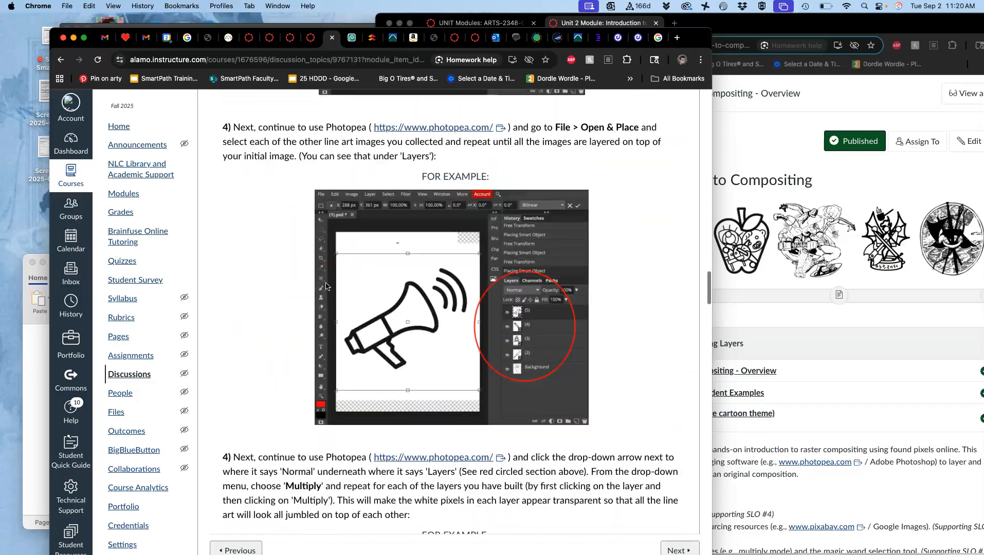
scroll(326, 286, "down", 20)
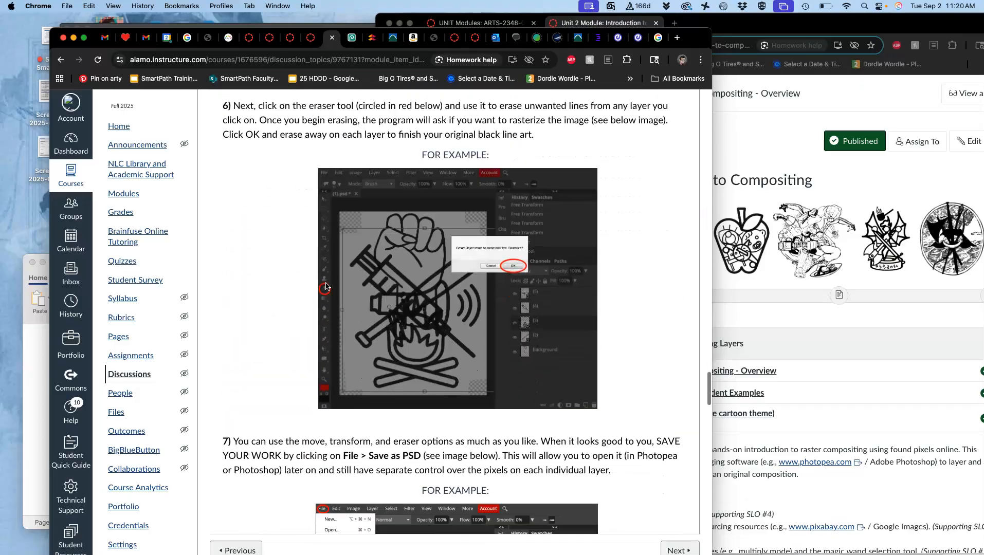
scroll(325, 286, "down", 20)
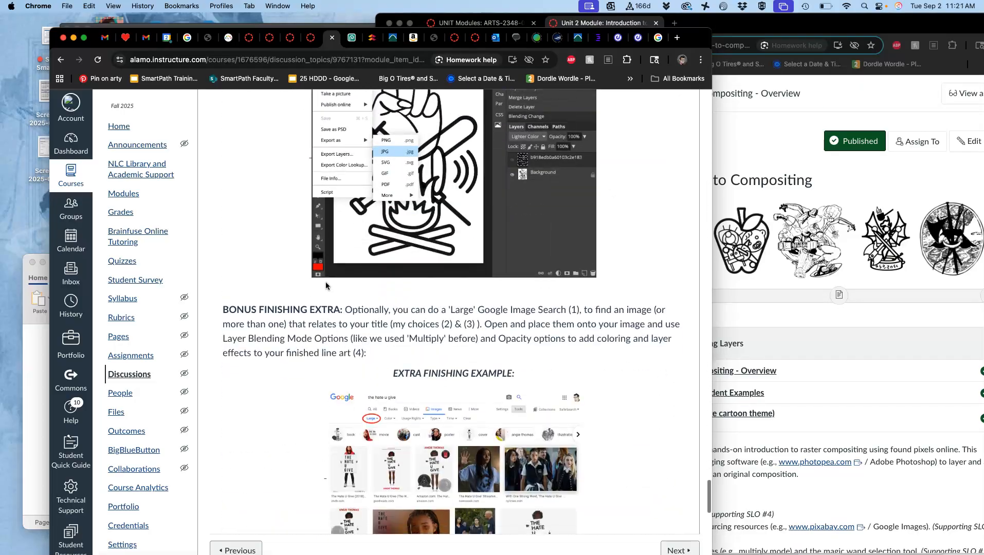
scroll(326, 286, "up", 8)
scroll(326, 286, "up", 4)
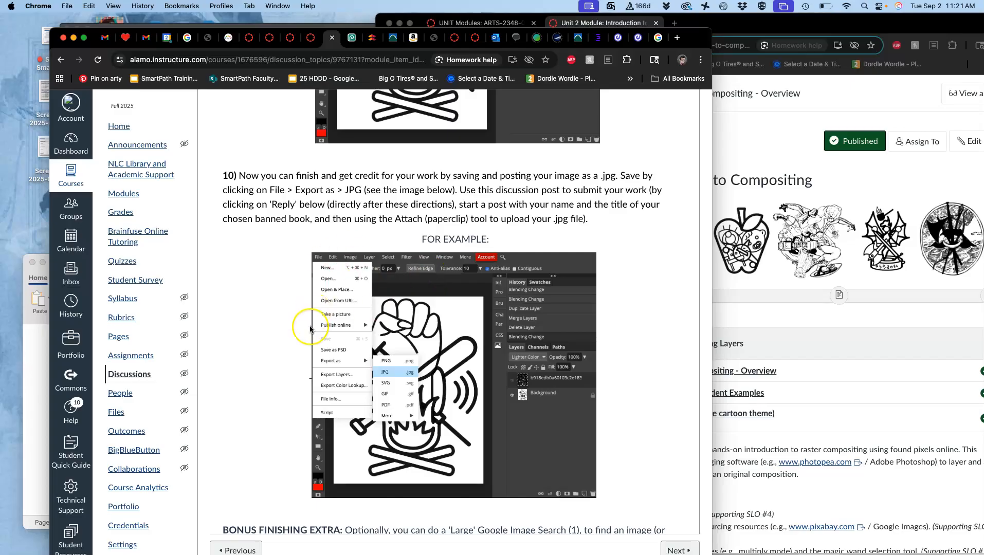
scroll(310, 329, "down", 15)
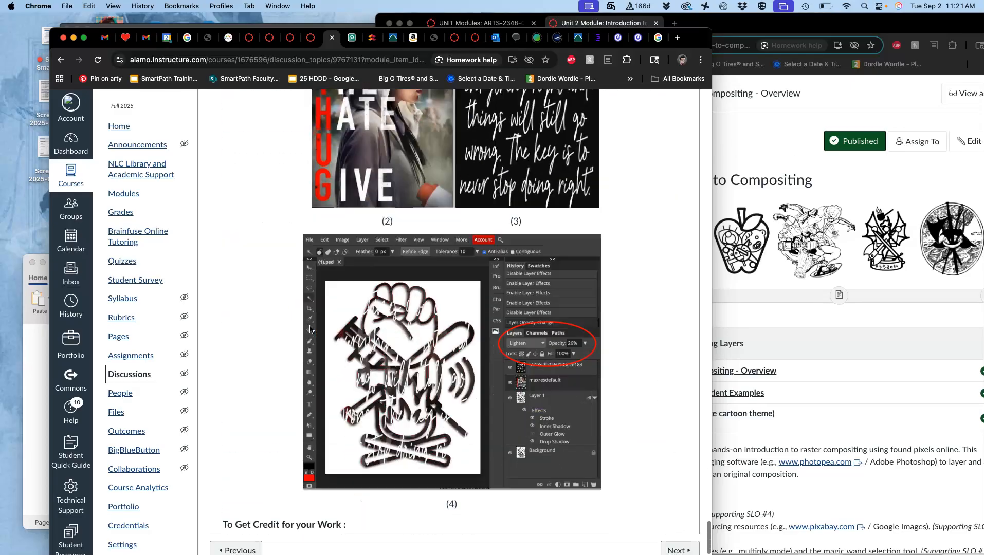
scroll(310, 329, "down", 5)
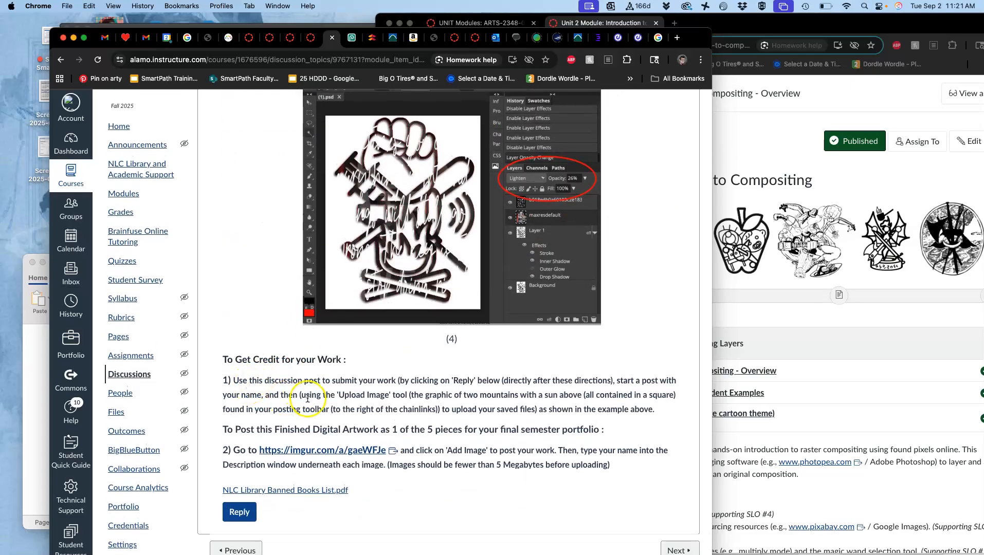
Start a reply to the discussion with the instructor's full name followed by "(instructor)", and place the cursor on the line below.
left_click(239, 513)
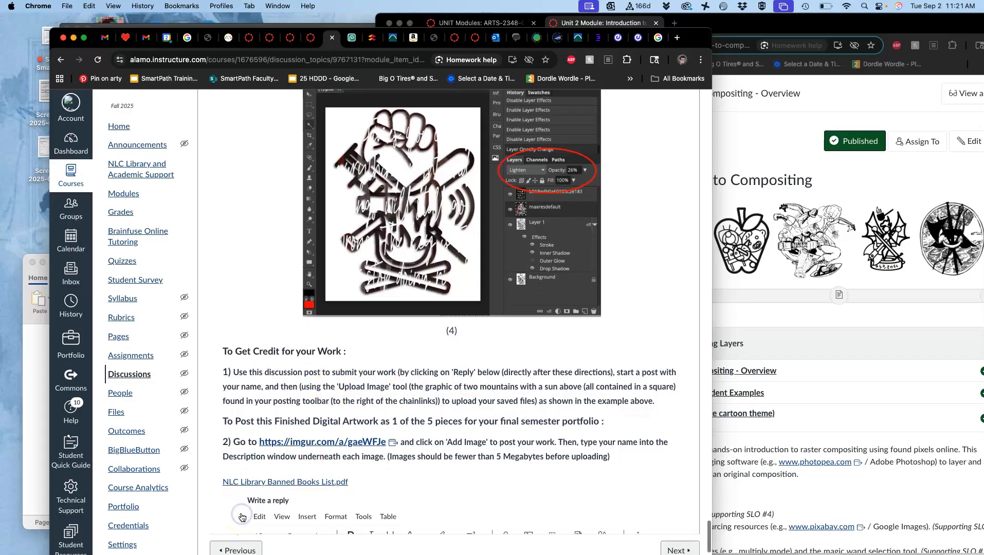
type("Karl Frey (instructor")
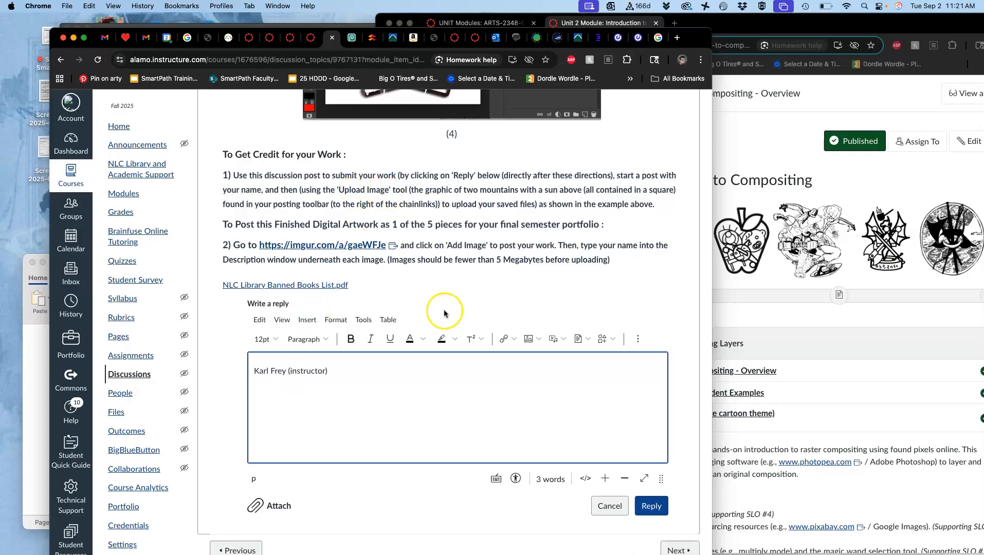
left_click(529, 340)
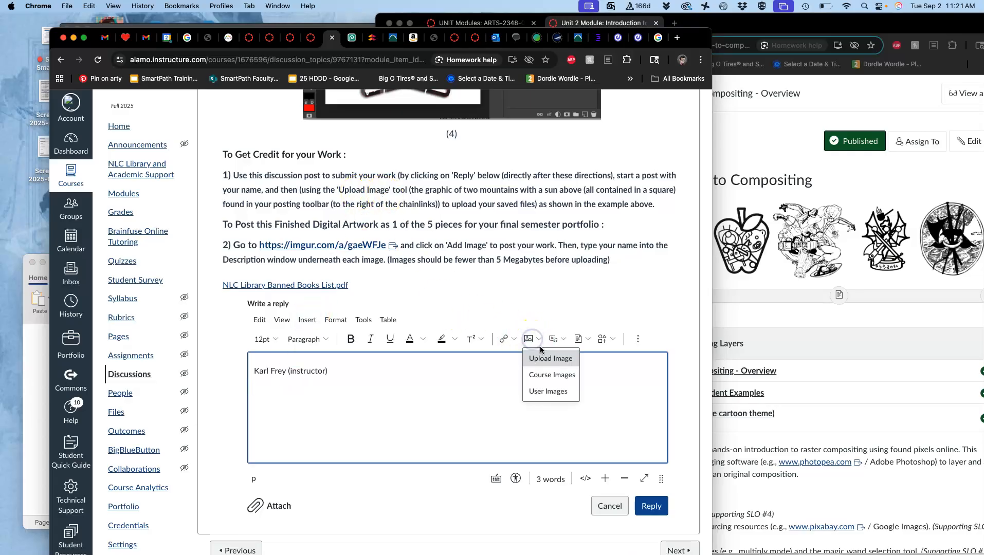
left_click(435, 392)
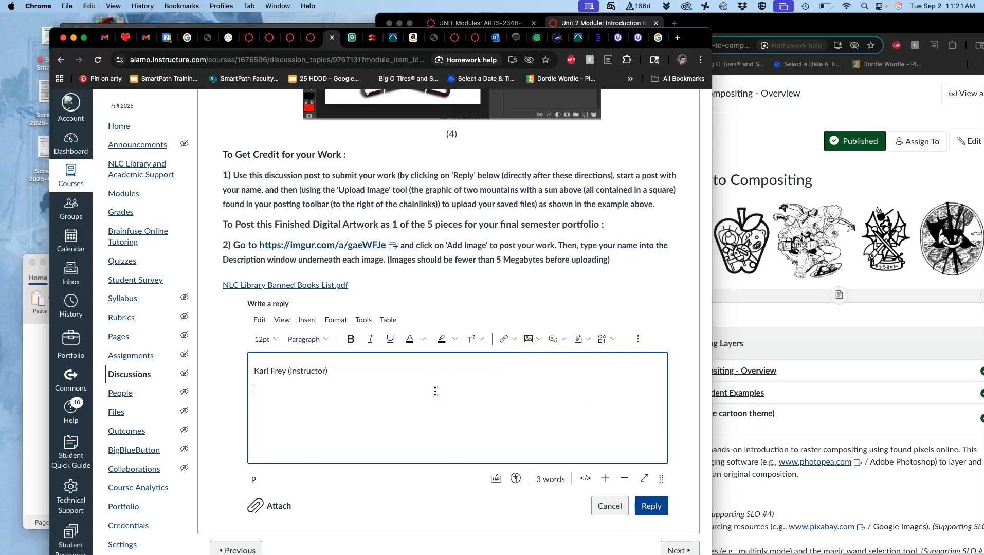
Insert the He-Man Jumble JPG copy from the desktop below the name in the reply and shrink it to about half its width.
key("F11")
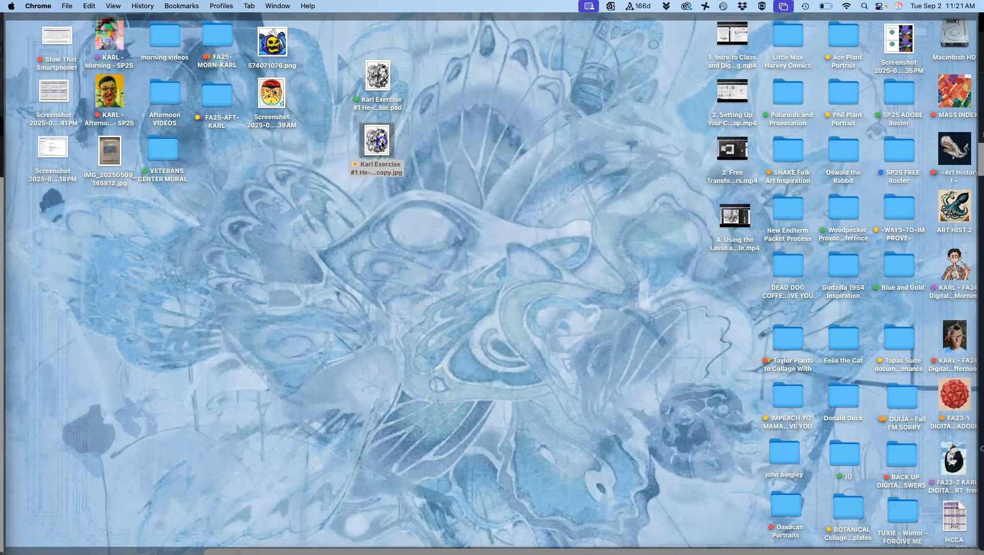
key("F11")
left_click_drag(404, 201, 362, 445)
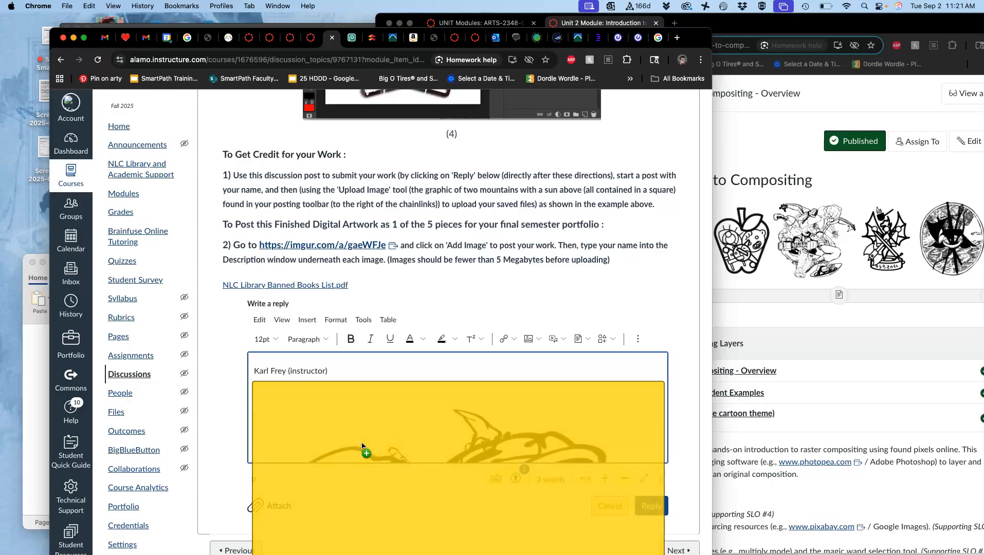
left_click(499, 408)
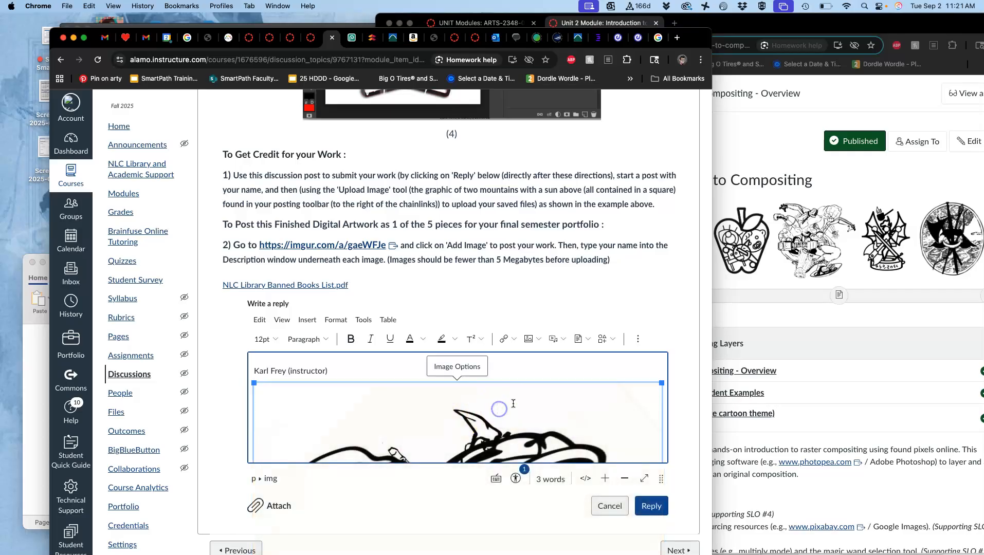
left_click_drag(662, 383, 461, 388)
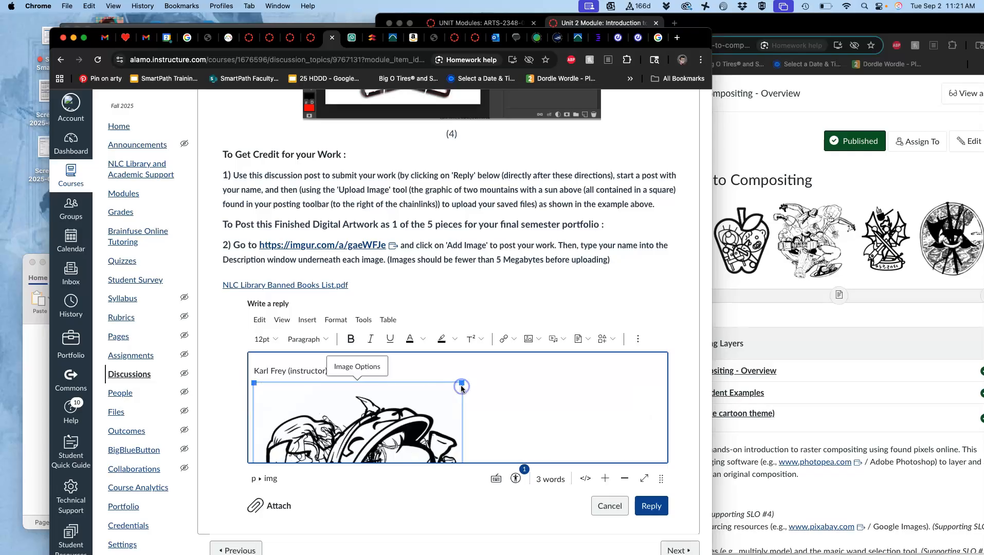
Post the reply to the discussion and check the published post with its line art image.
left_click(656, 506)
scroll(613, 420, "down", 7)
scroll(614, 421, "down", 10)
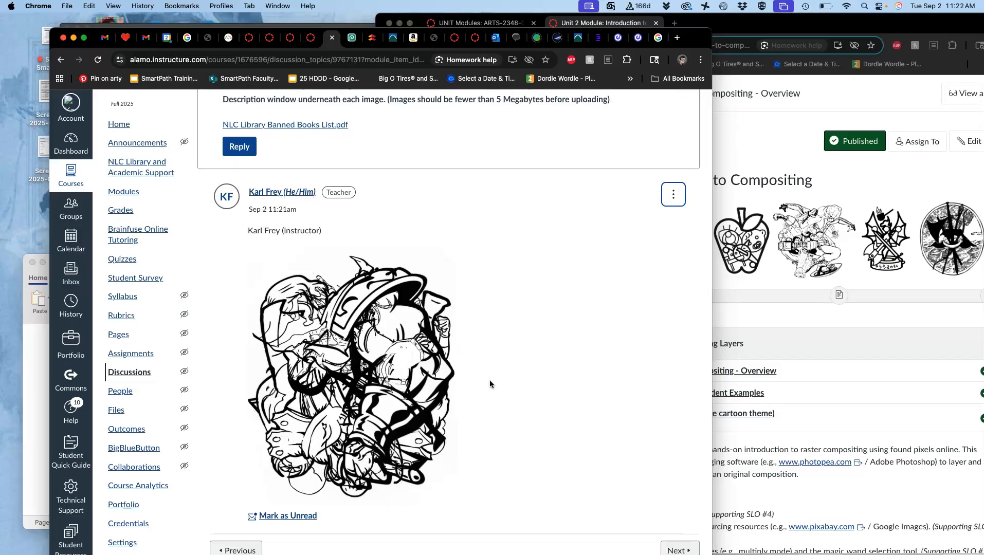
left_click(487, 352)
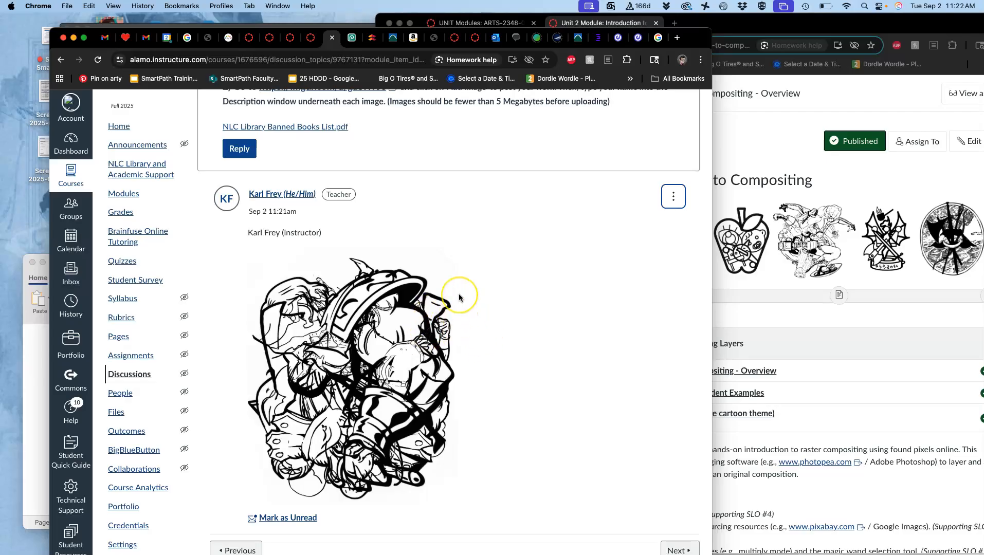
Review the Bonus Finishing Extra directions and bring up the Google Images search page in the existing he-man search tab.
scroll(459, 297, "up", 20)
scroll(459, 293, "up", 10)
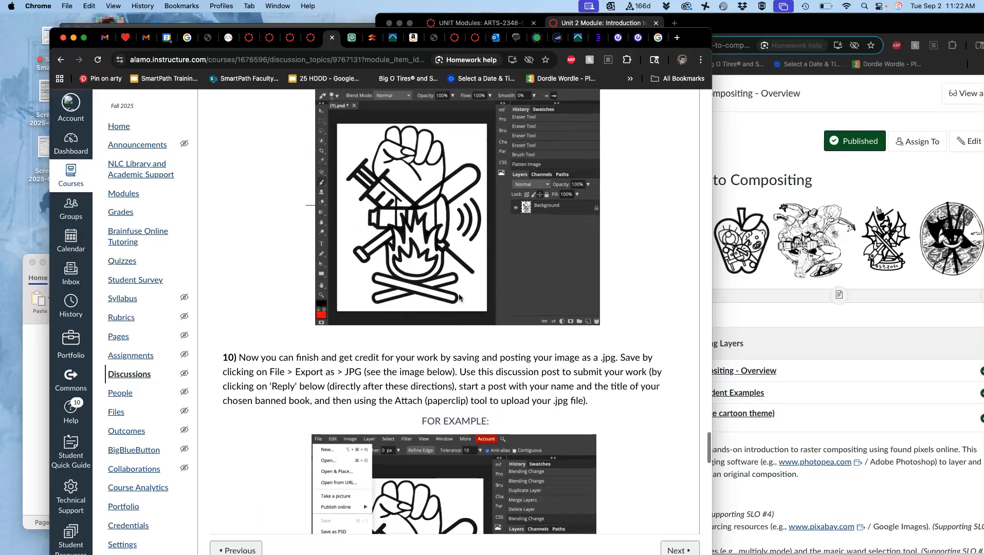
scroll(459, 293, "down", 10)
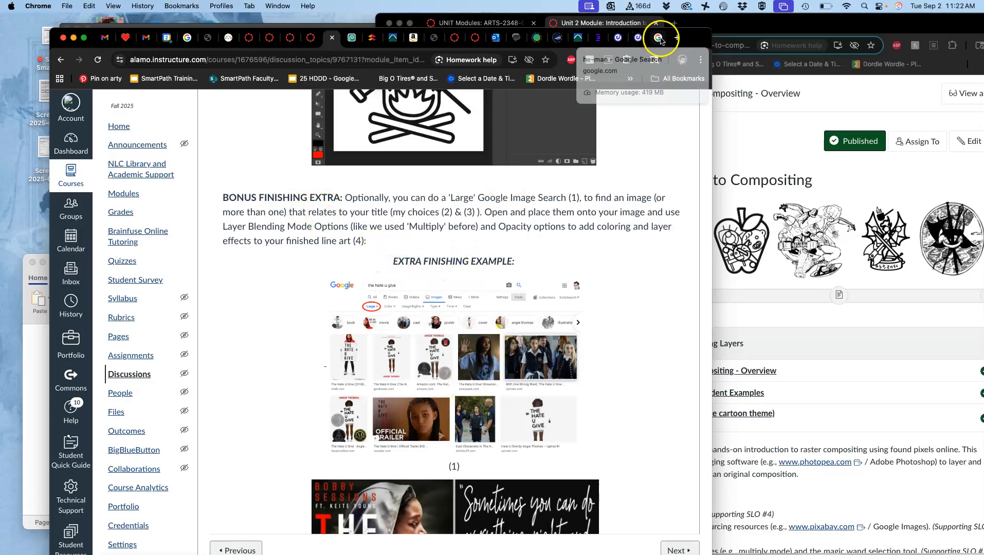
left_click(660, 39)
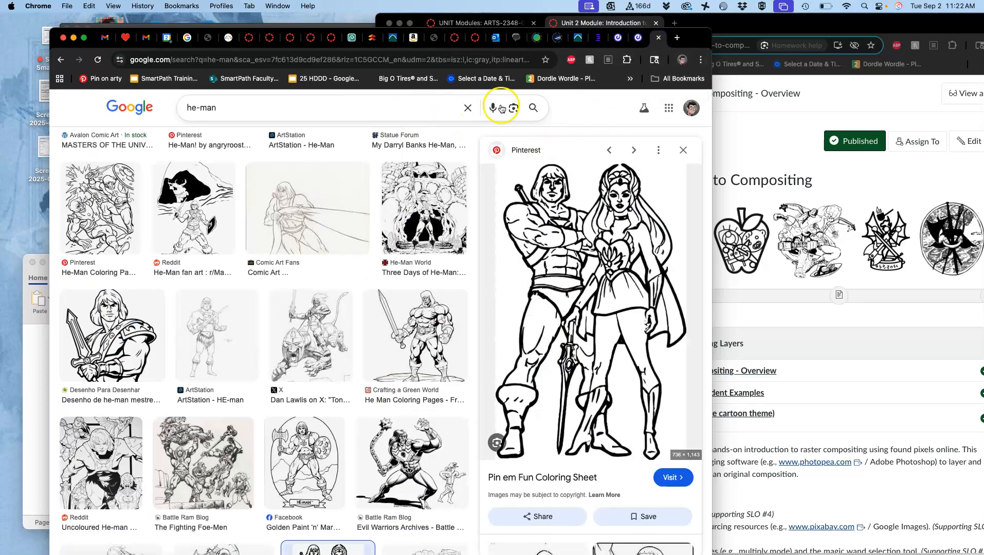
left_click(218, 59)
type("google image")
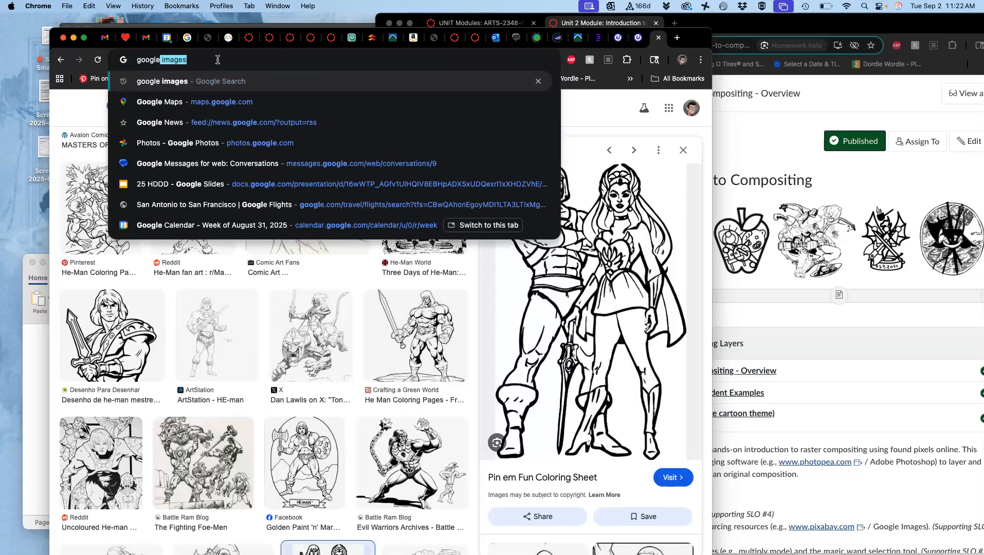
type("search?q=google+")
key("Return")
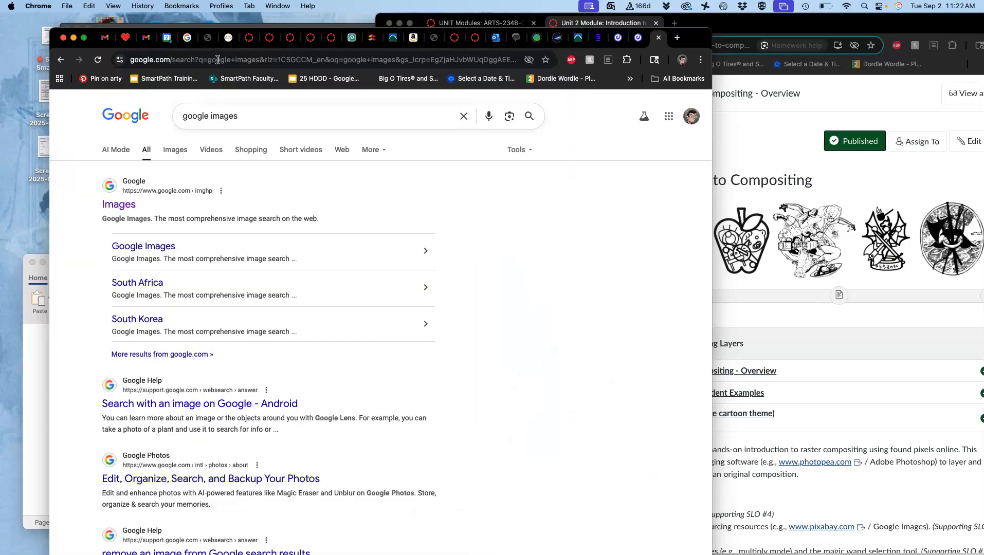
left_click(123, 205)
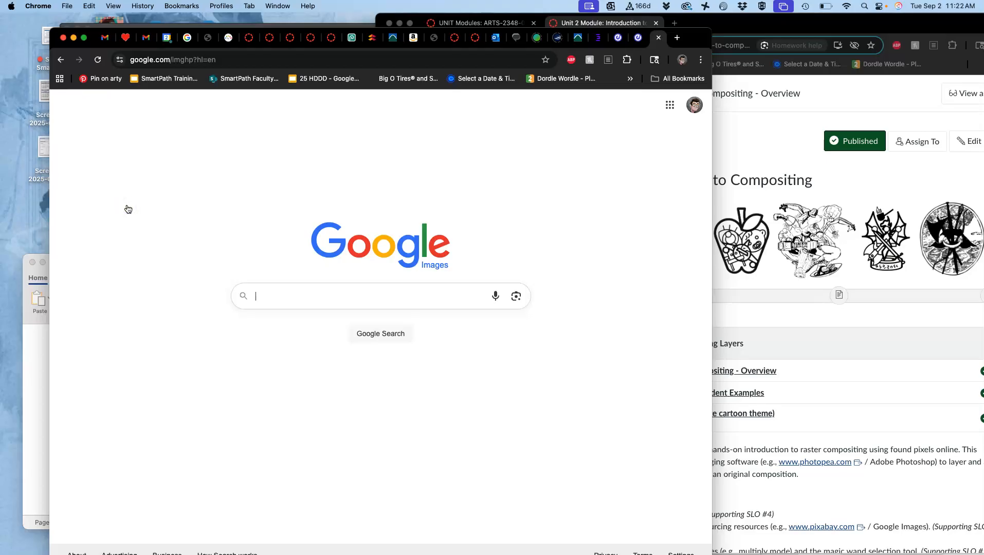
Search Google Images for "he-man bedsheets" and limit the results to the Large size.
left_click(285, 301)
type("he")
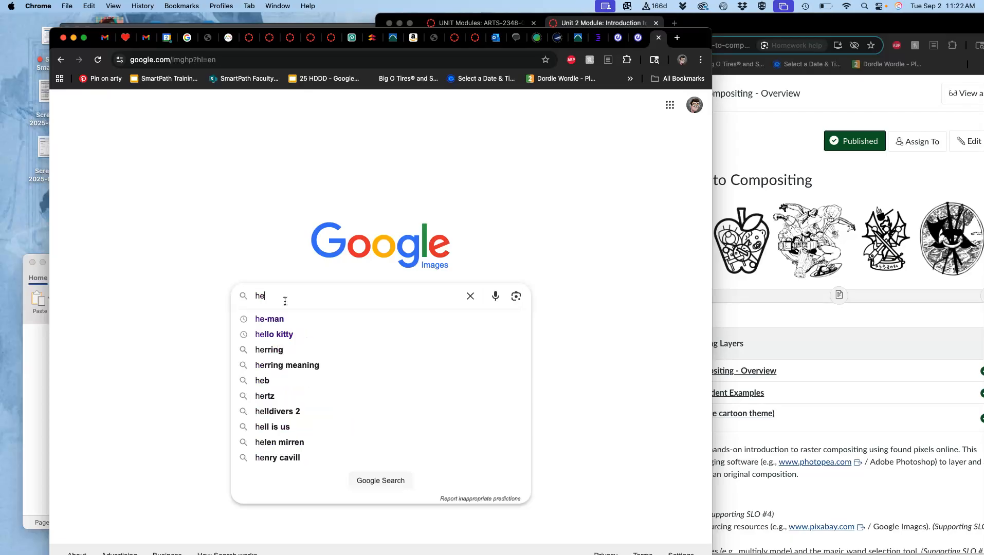
type("-man beds")
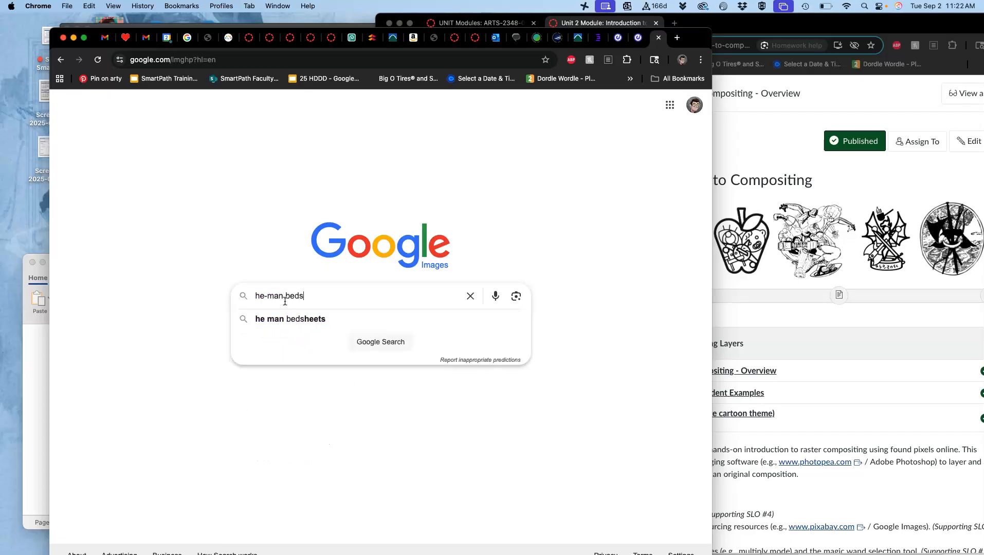
type("heets")
key("Return")
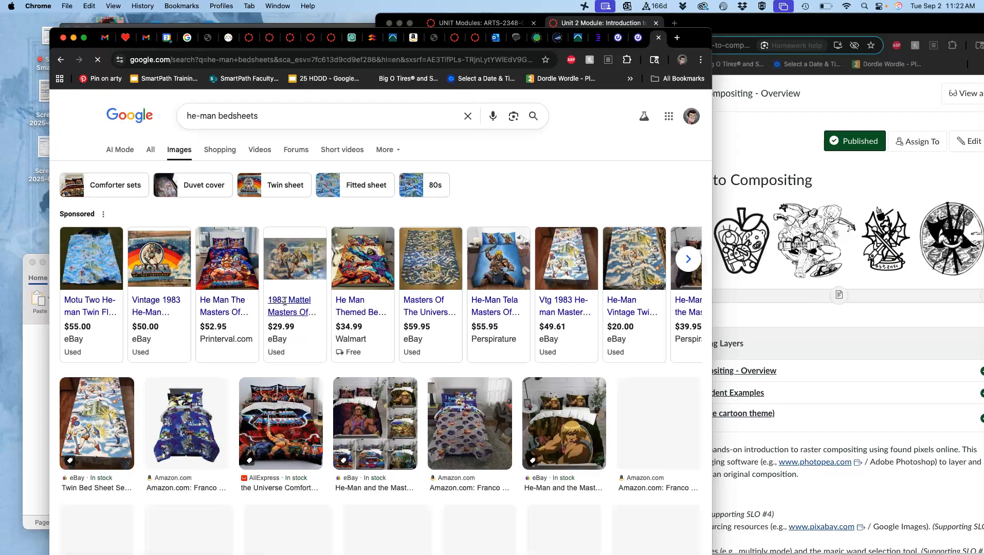
left_click(408, 352)
left_click(531, 150)
left_click(530, 176)
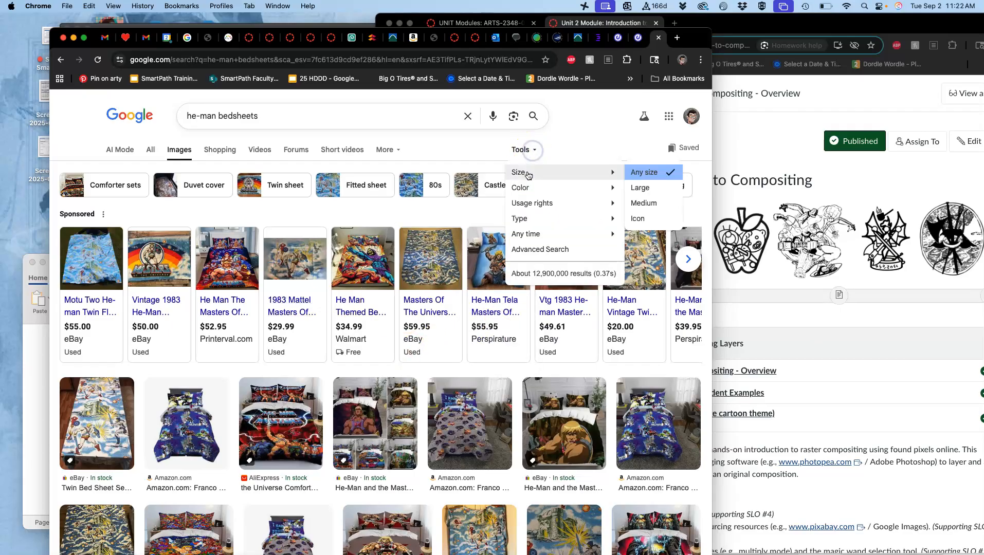
left_click(642, 186)
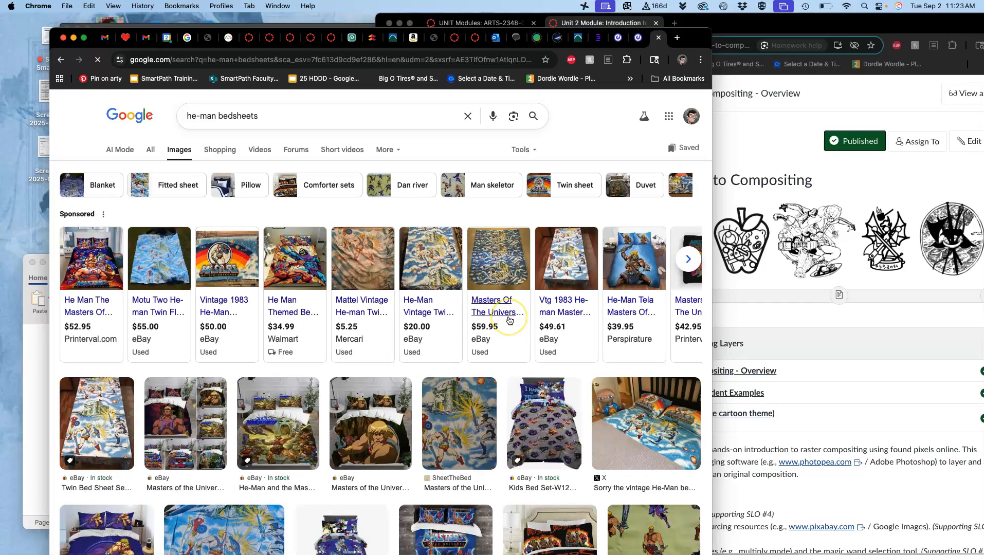
Open the Etsy vintage 1983 He-Man sheet and the eBay MOTU Castle Grayskull results in new tabs and compare them.
scroll(509, 321, "down", 3)
scroll(508, 321, "down", 2)
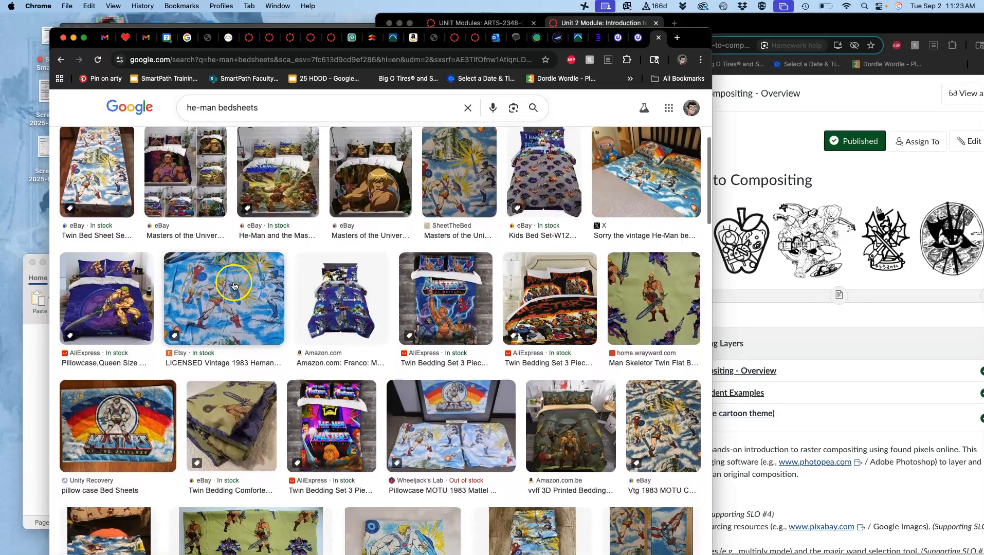
right_click(230, 284)
left_click(248, 288)
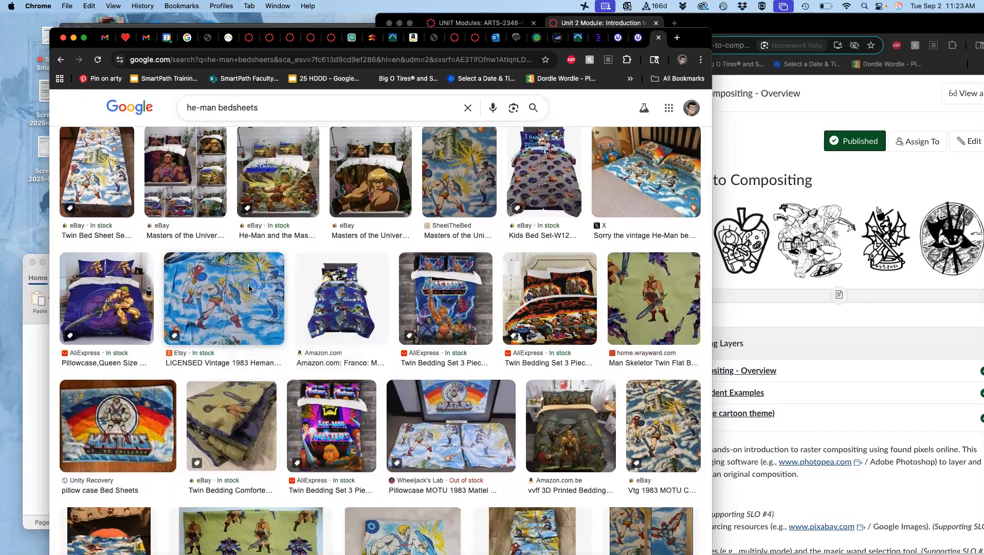
scroll(320, 368, "down", 5)
scroll(321, 368, "up", 1)
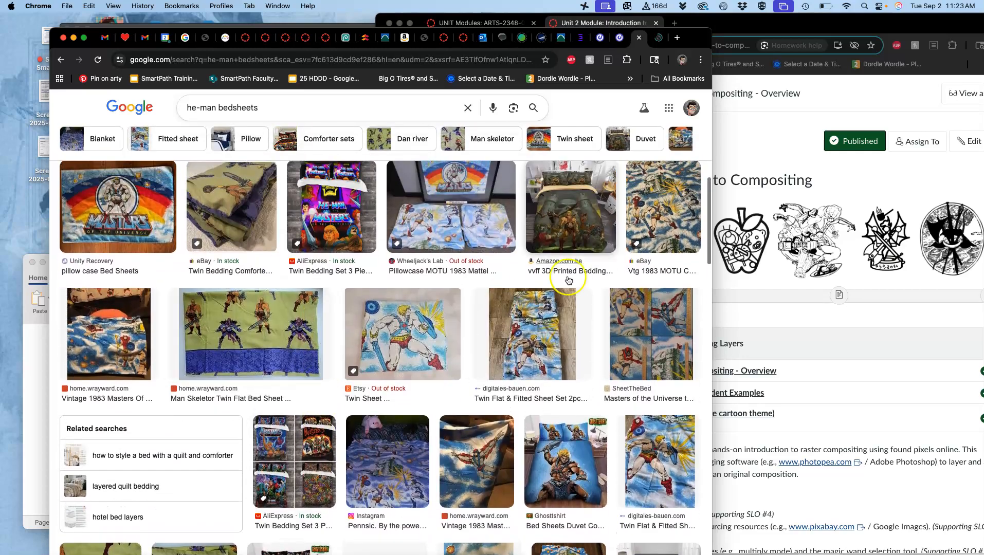
right_click(654, 197)
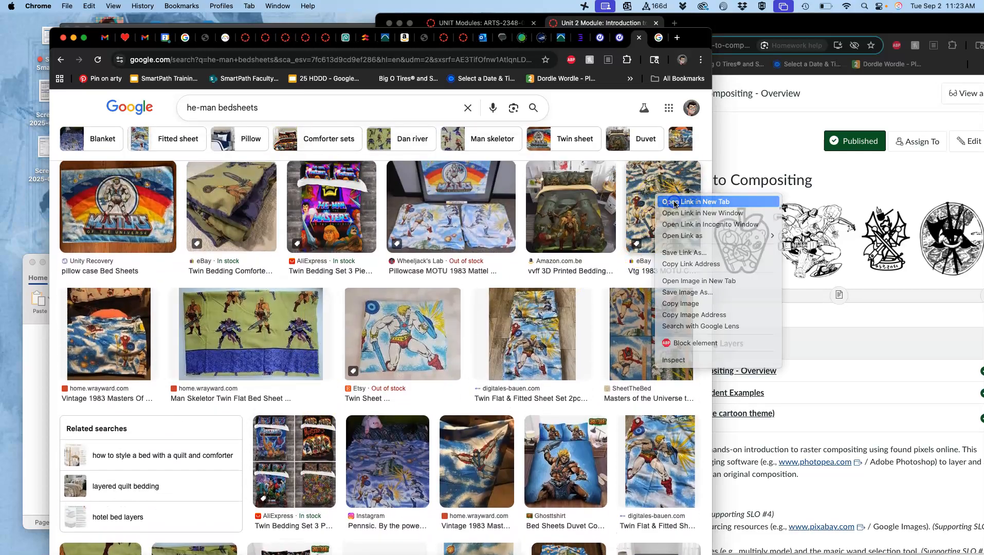
left_click(679, 201)
left_click(639, 37)
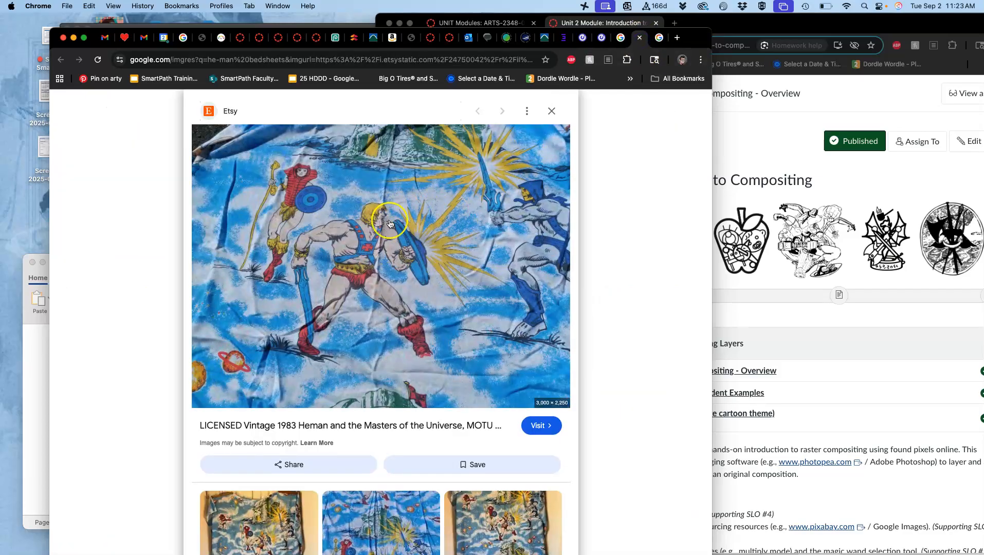
left_click(659, 38)
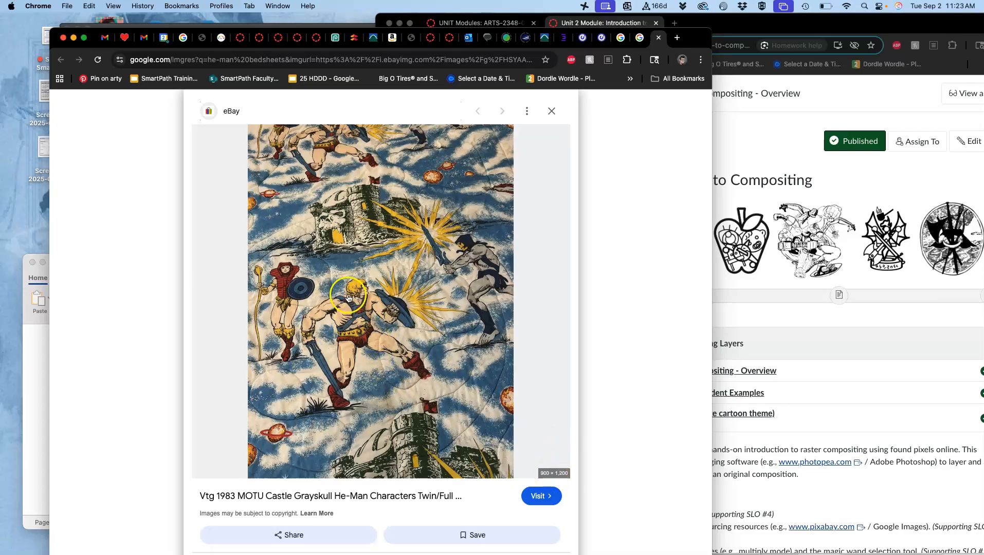
Open the eBay Castle Grayskull bedsheet image by itself in a new tab and view it at full size.
right_click(348, 298)
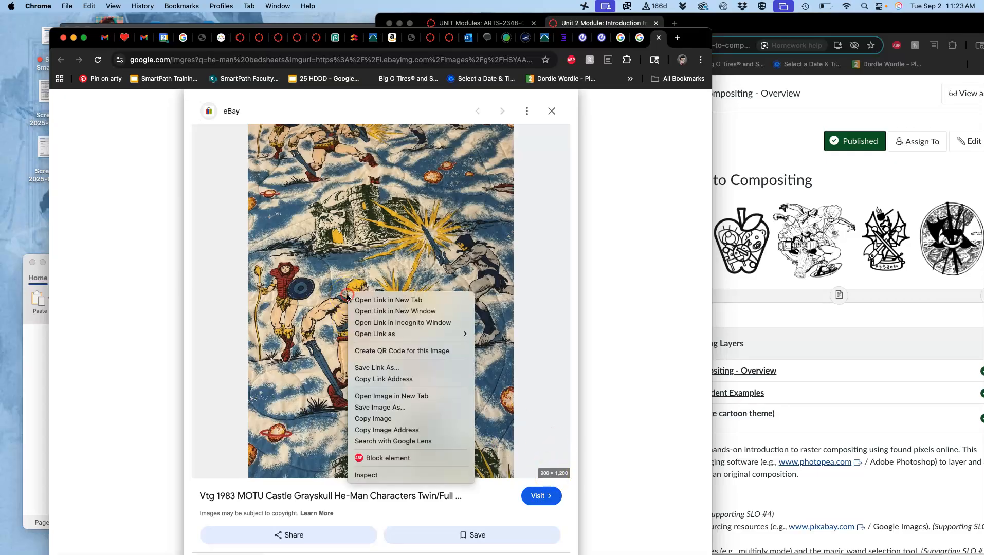
left_click(393, 396)
left_click(664, 38)
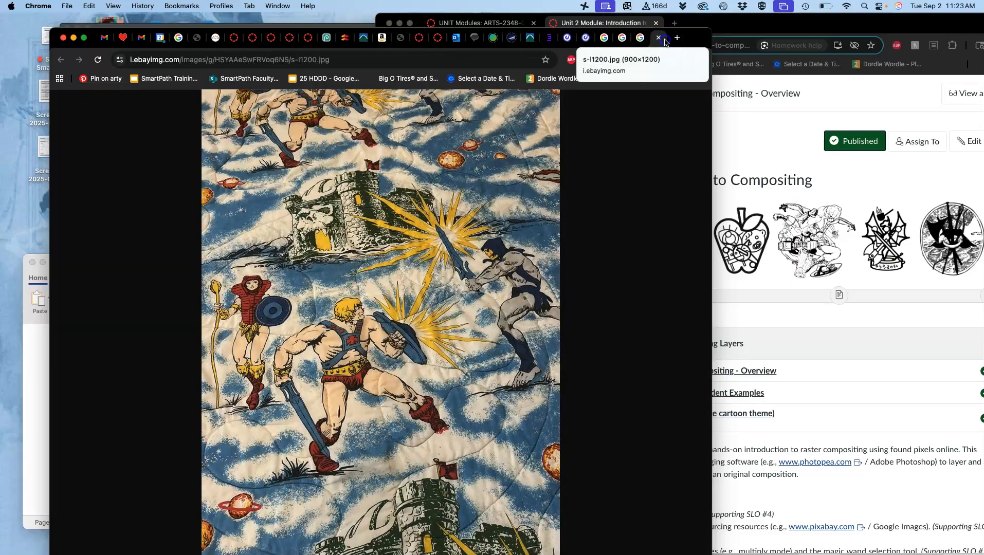
left_click(394, 263)
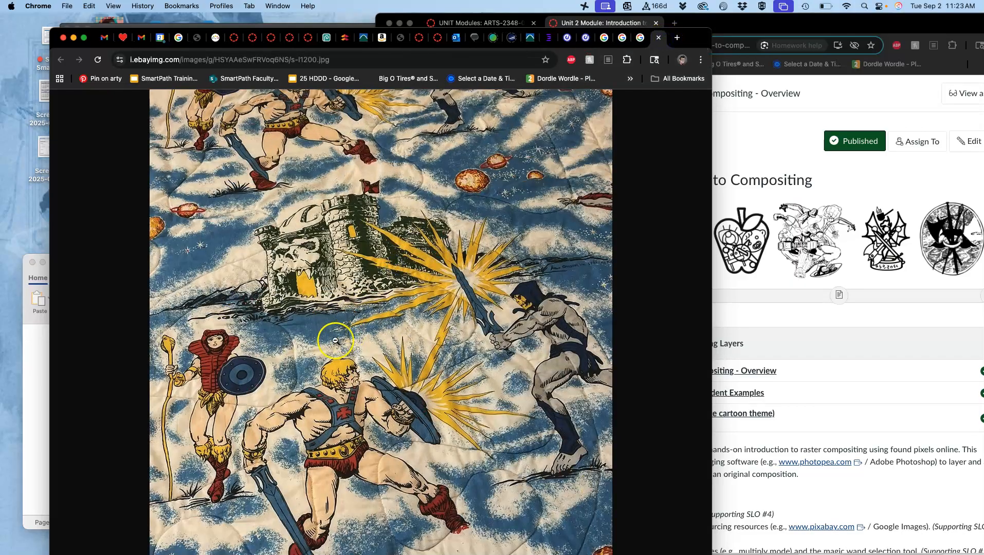
scroll(363, 309, "down", 5)
scroll(335, 340, "up", 2)
Save the bedsheet image s-l1200.jpg to the desktop and place it below the He-Man Jumble JPG copy.
left_click(294, 275)
left_click_drag(295, 274, 25, 223)
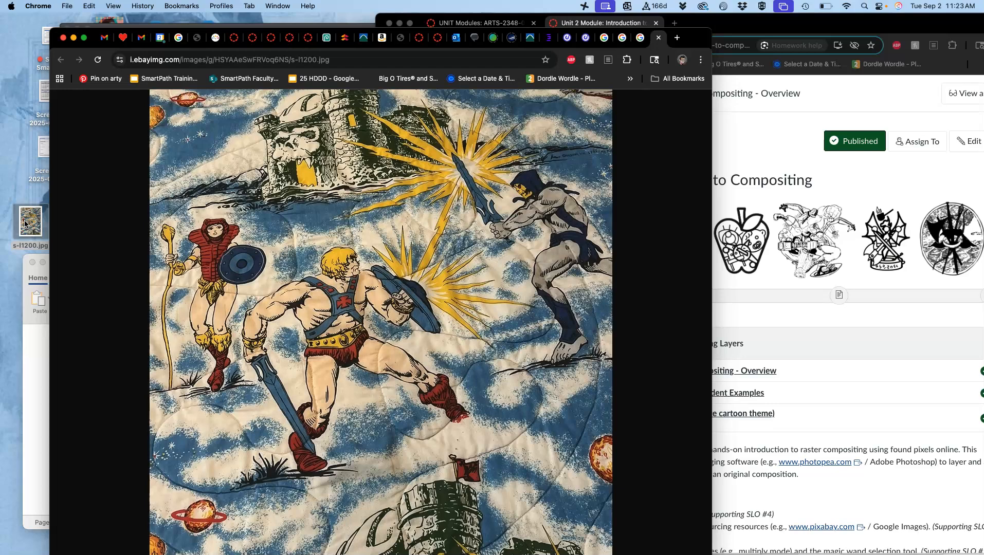
key("F11")
left_click_drag(31, 202, 377, 226)
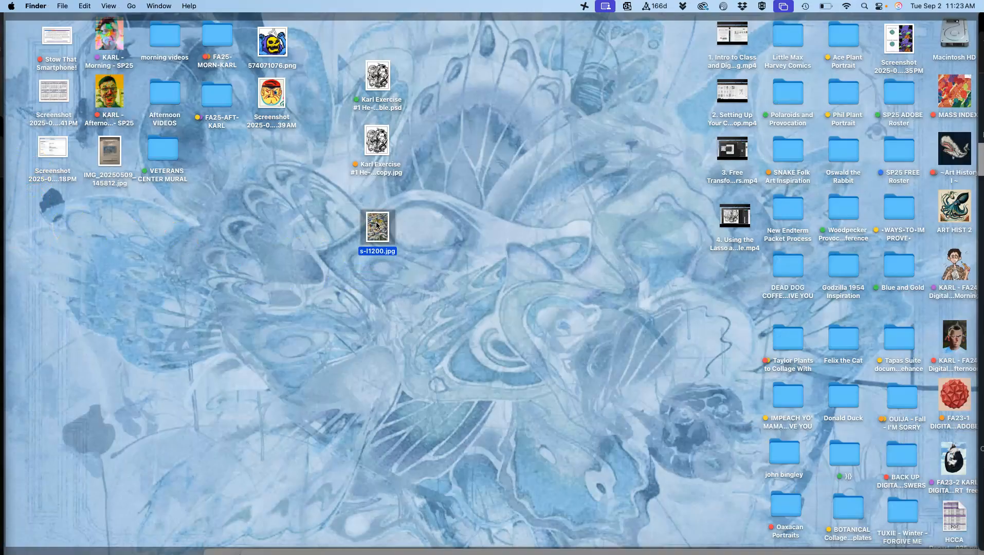
key("F11")
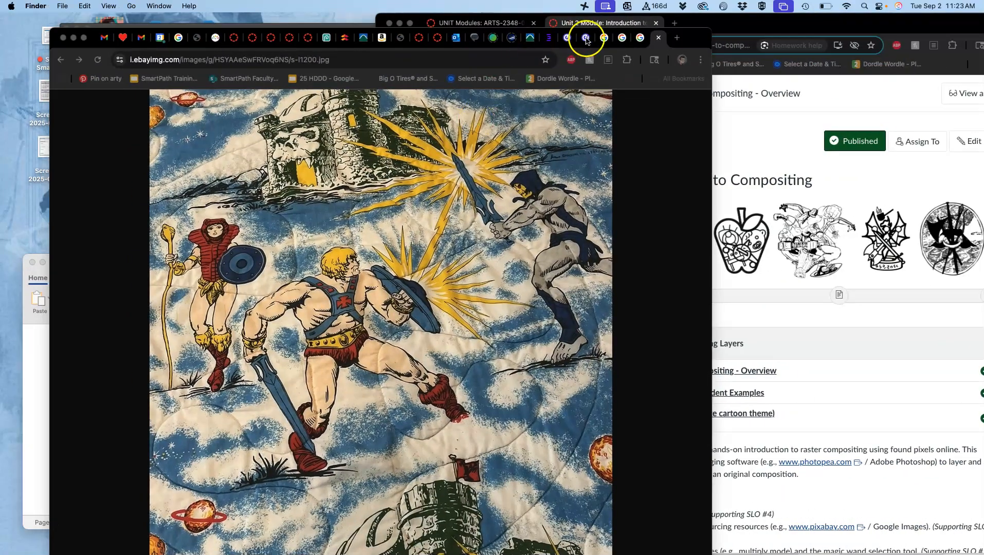
Return to the he-man bedsheets results, browse further down and preview the Masters of the Universe duvet cover from Pinterest.
left_click(616, 40)
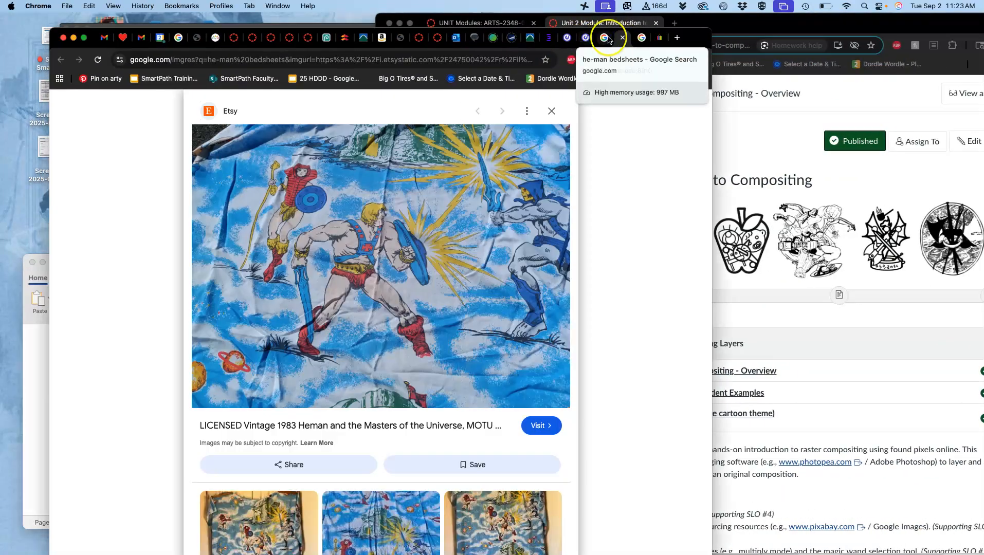
left_click(608, 41)
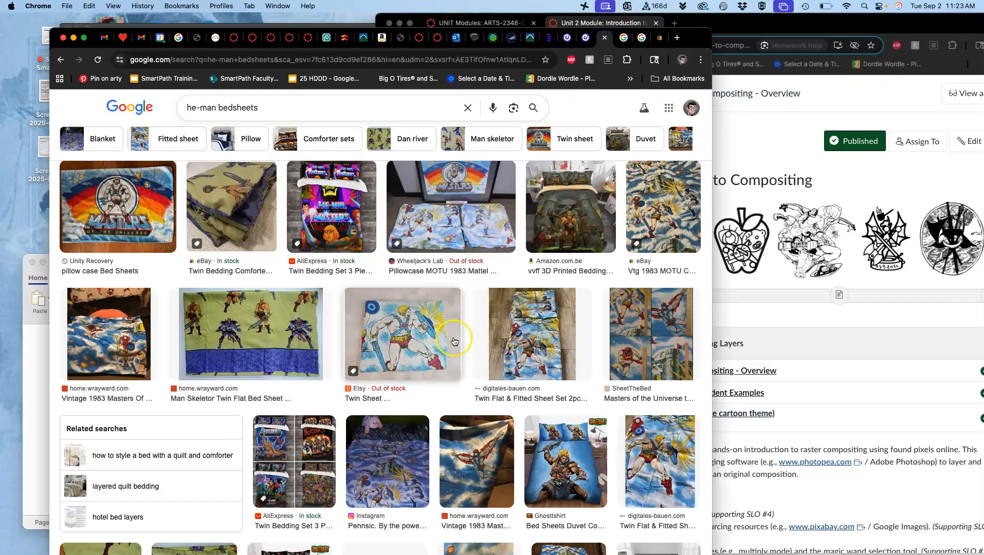
scroll(455, 340, "down", 3)
scroll(455, 341, "down", 10)
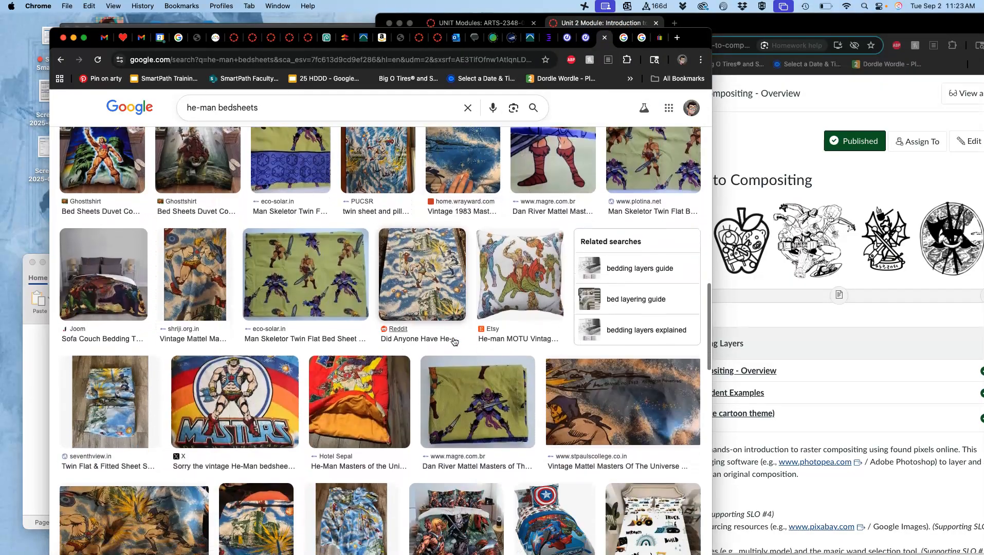
scroll(455, 342, "down", 5)
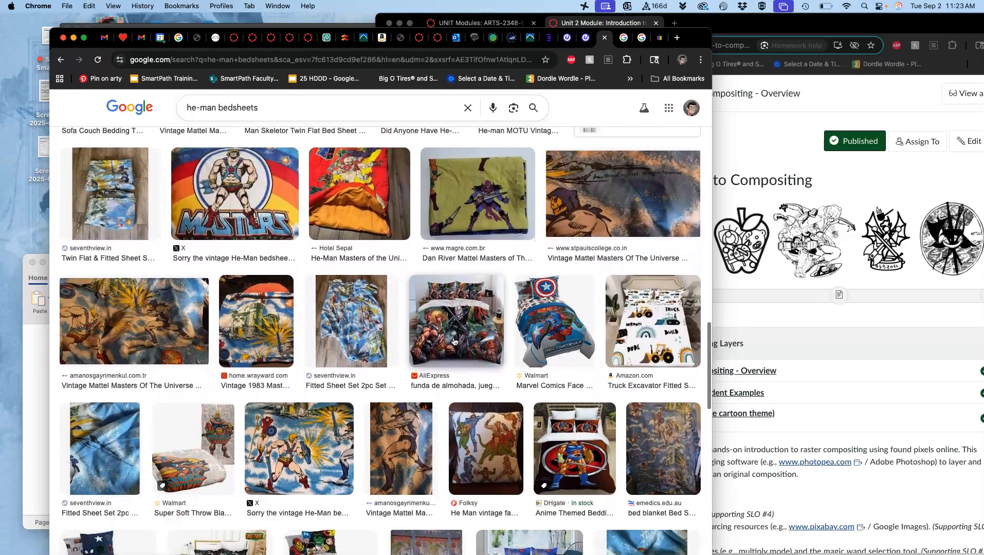
scroll(455, 342, "down", 3)
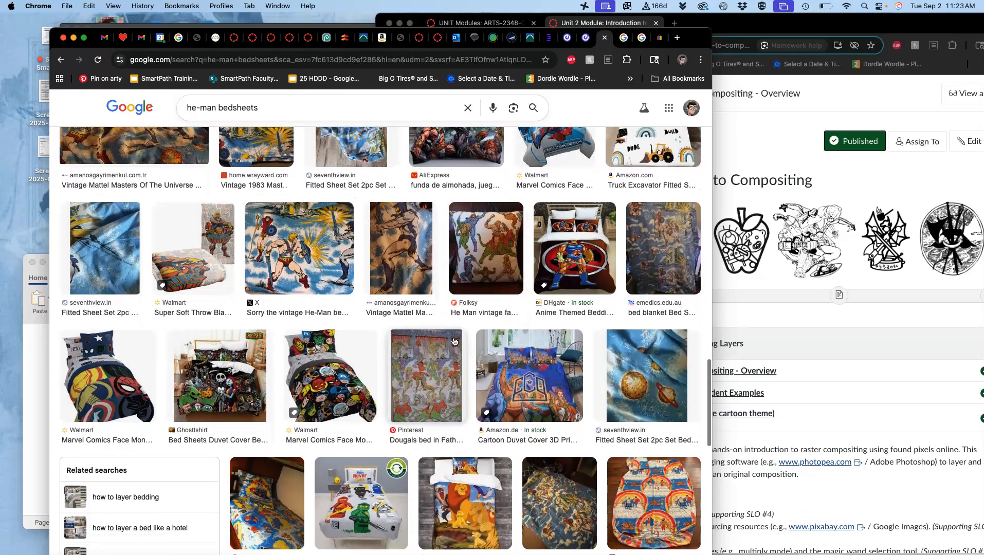
scroll(454, 342, "down", 1)
left_click(454, 341)
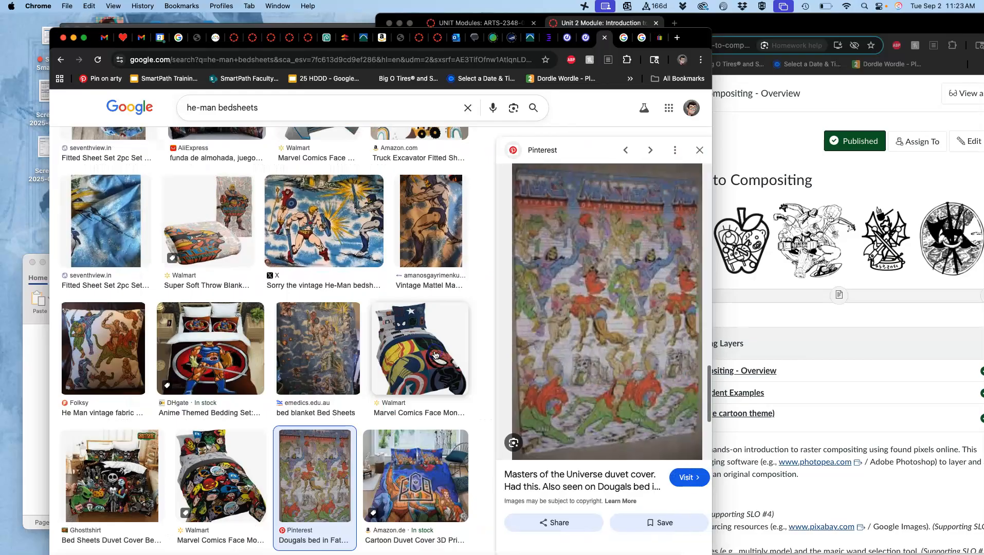
Open the Pinterest Masters of the Universe duvet cover image by itself in a new tab and view it at full size.
right_click(564, 337)
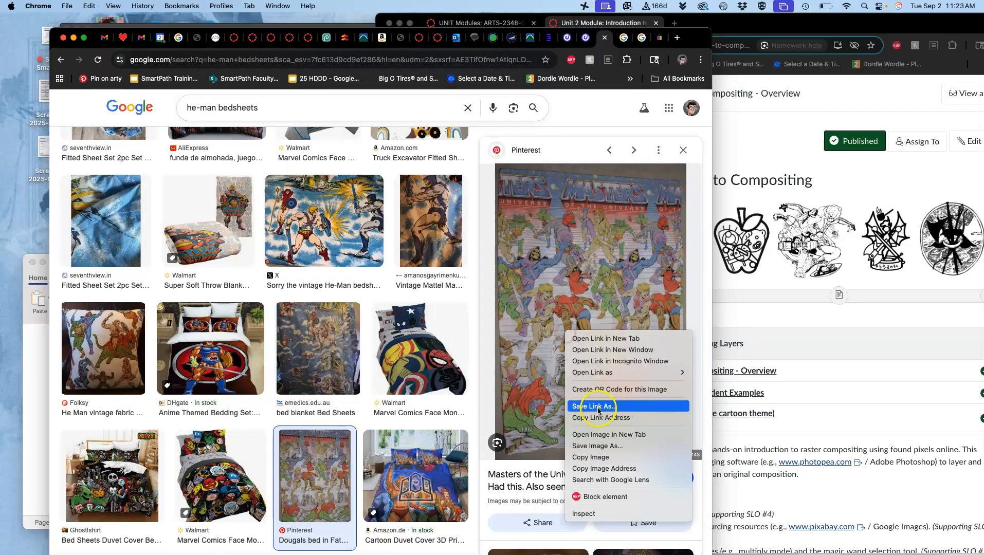
left_click(592, 433)
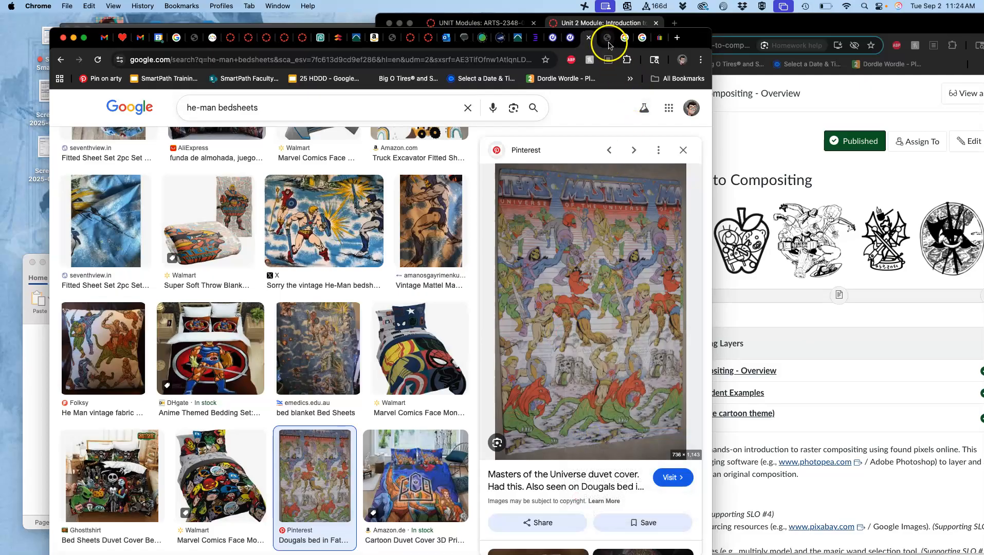
left_click(609, 40)
scroll(468, 278, "down", 10)
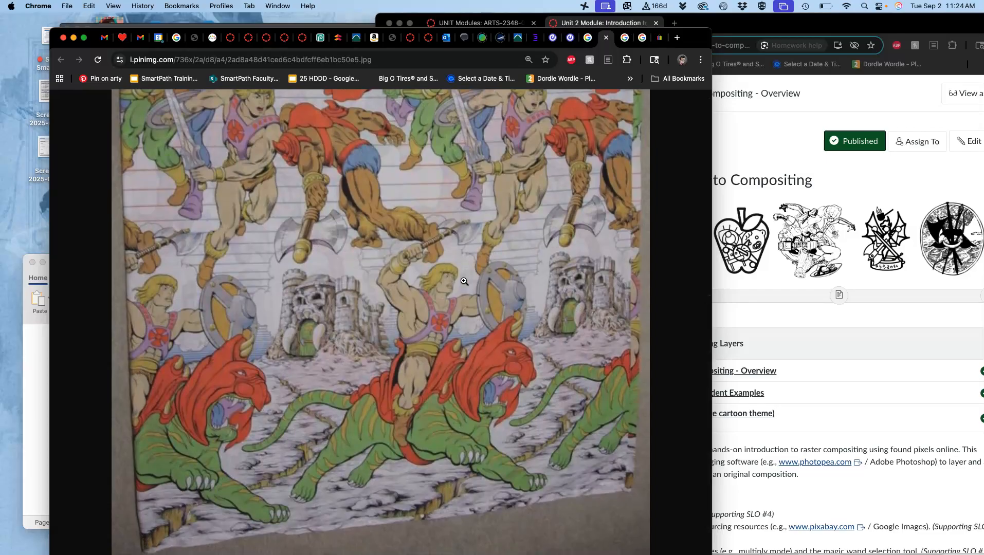
scroll(464, 281, "up", 10)
scroll(464, 281, "down", 5)
left_click(431, 290)
scroll(399, 323, "down", 8)
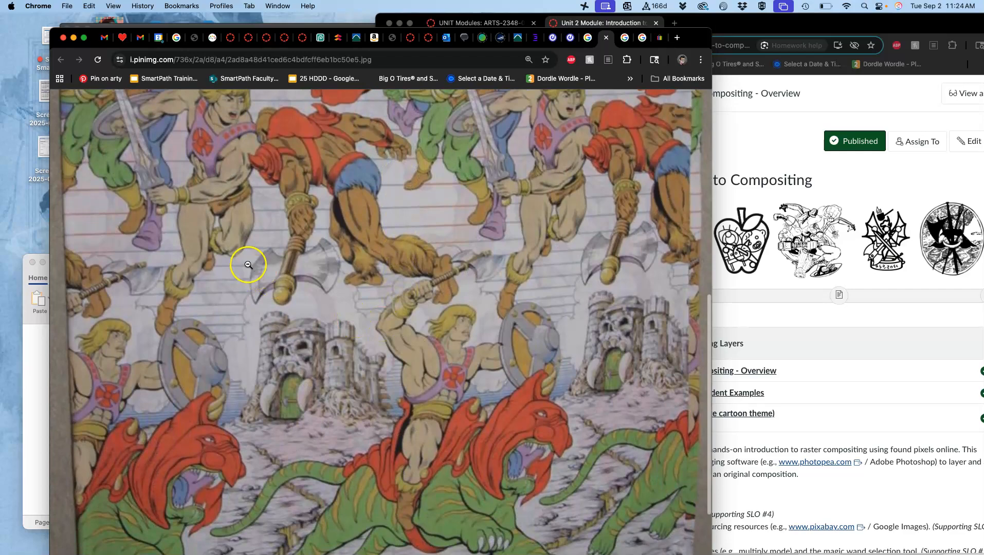
Save the duvet cover image to the desktop and place it beside s-l1200.jpg.
left_click_drag(248, 265, 28, 222)
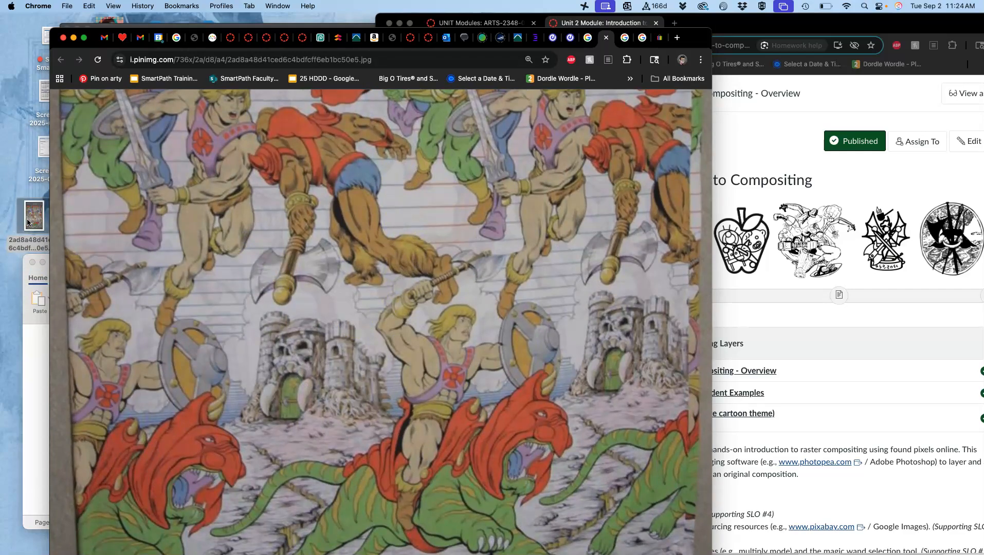
key("F11")
left_click_drag(32, 221, 420, 214)
key("F11")
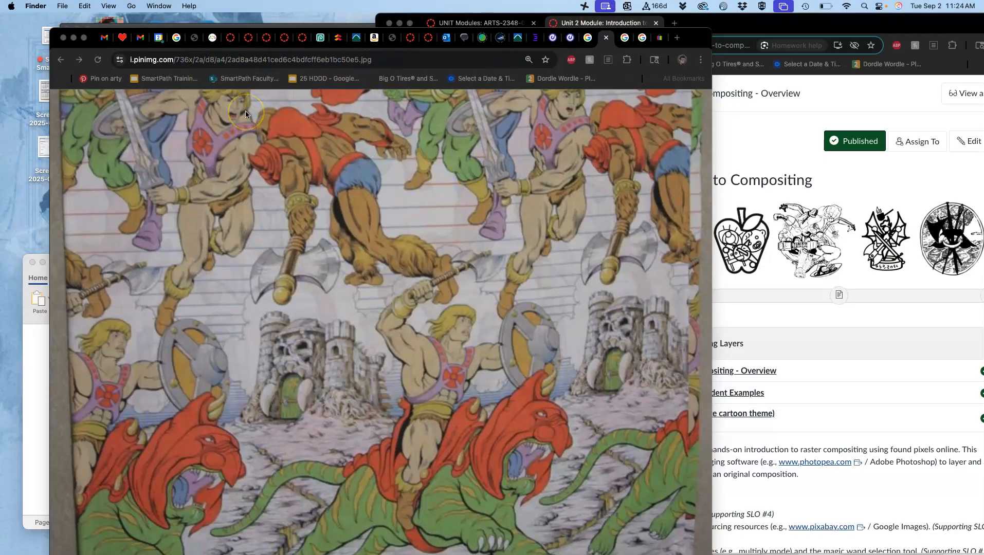
key("F11")
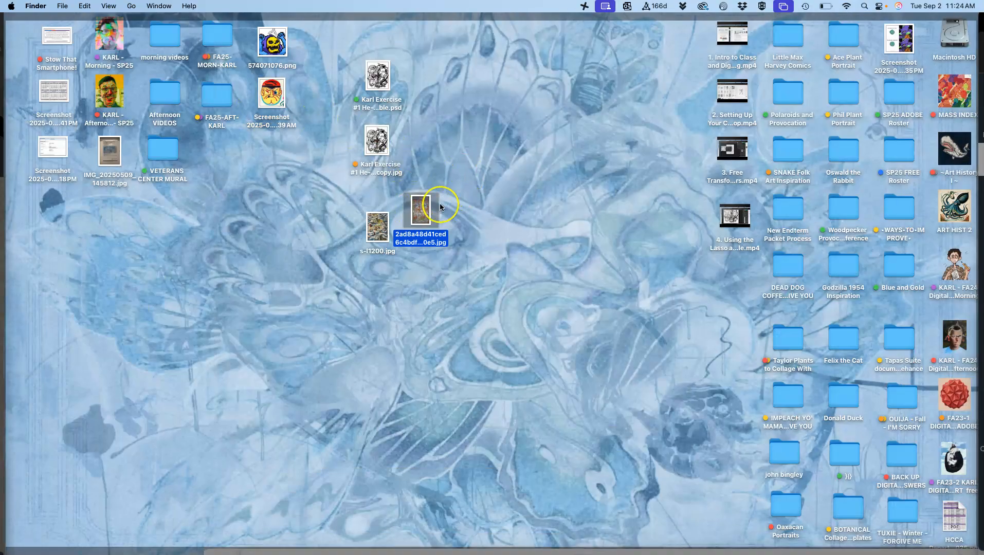
Open the Exercise #1 He-Man Jumble PSD in Photoshop and toggle the NewHeMan and He-Man coloring page layers off and back on.
double_click(379, 82)
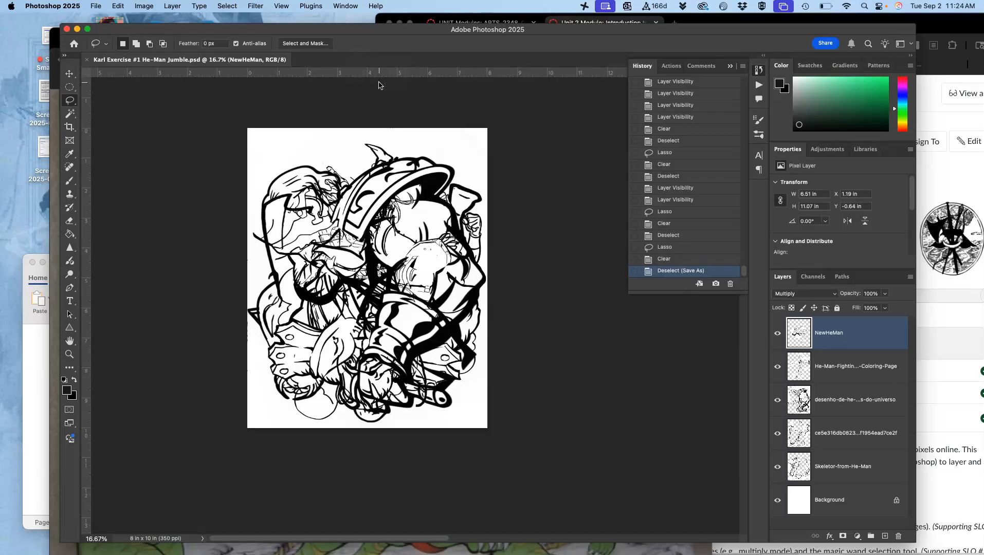
left_click(873, 346)
left_click(778, 333)
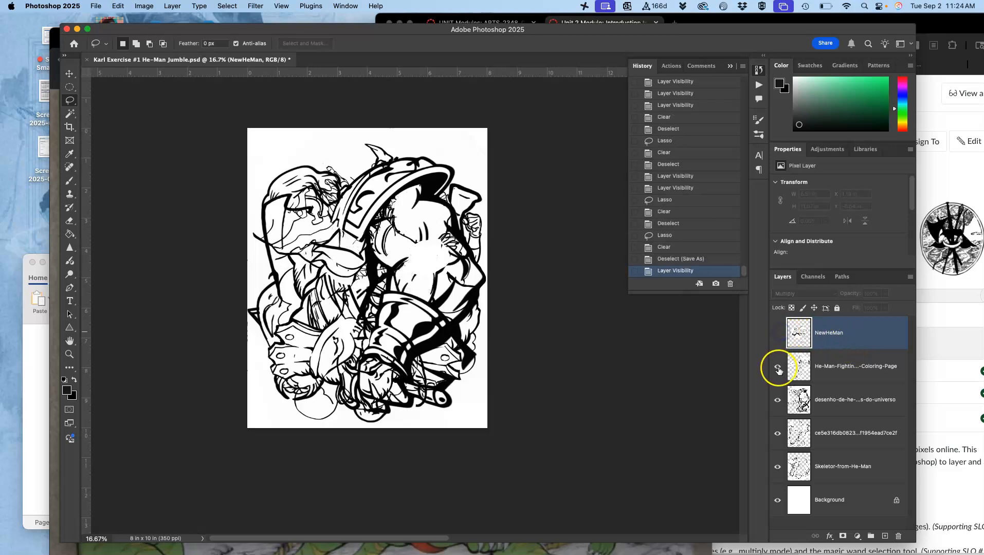
left_click(776, 366)
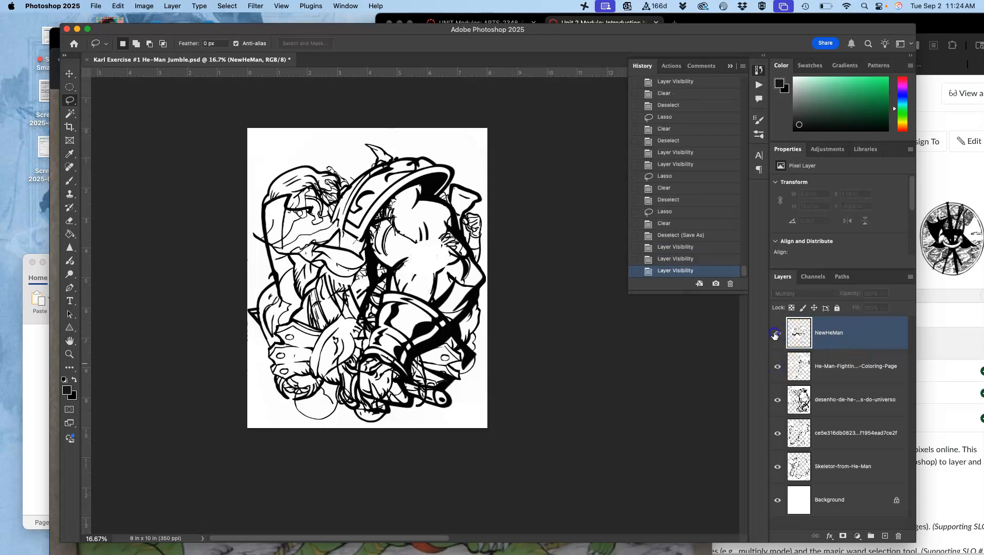
left_click(776, 334)
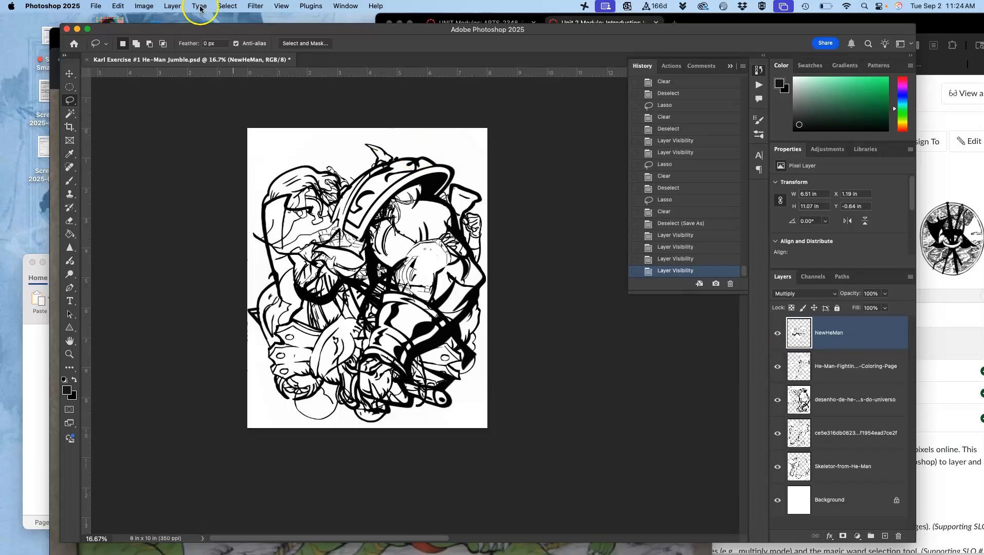
Try flattening the whole image into one layer, and undo the flattening.
left_click(176, 7)
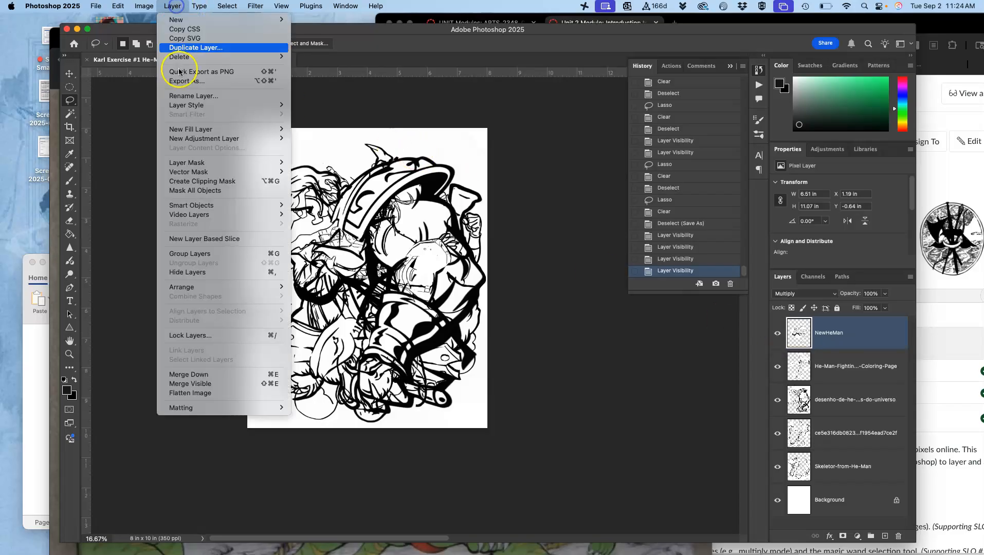
left_click(192, 394)
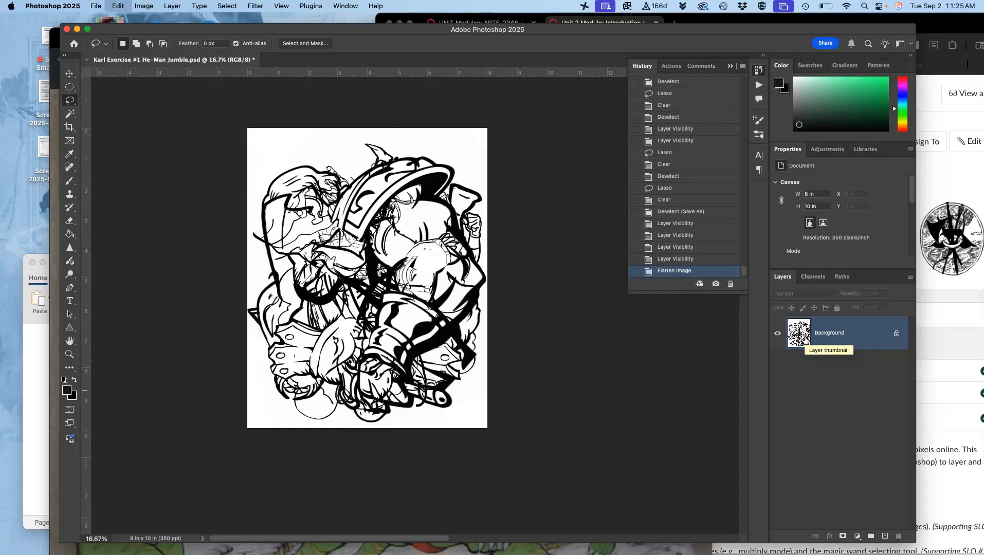
key("super+z")
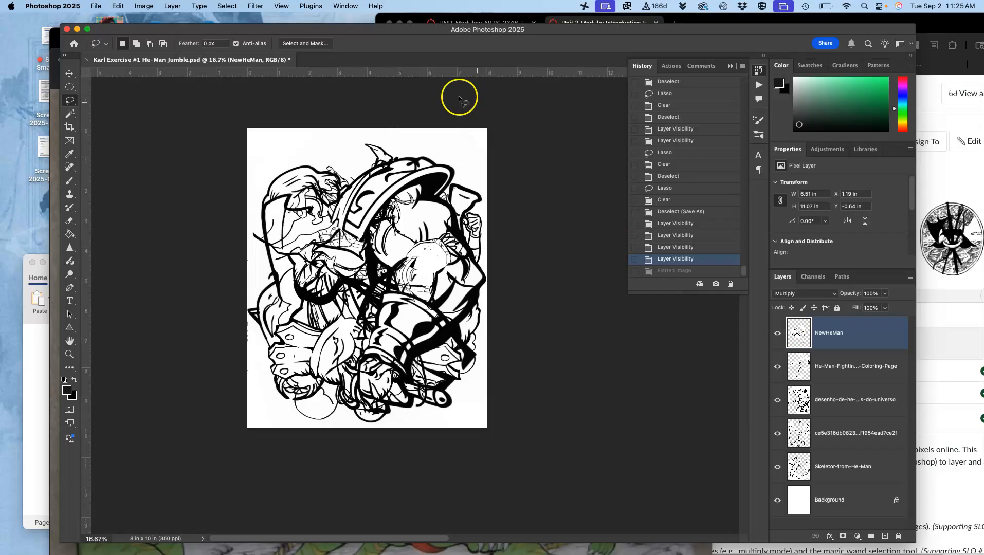
Stamp all visible layers into a merged copy on top and hide every original layer beneath it, including the Background.
left_click(172, 6)
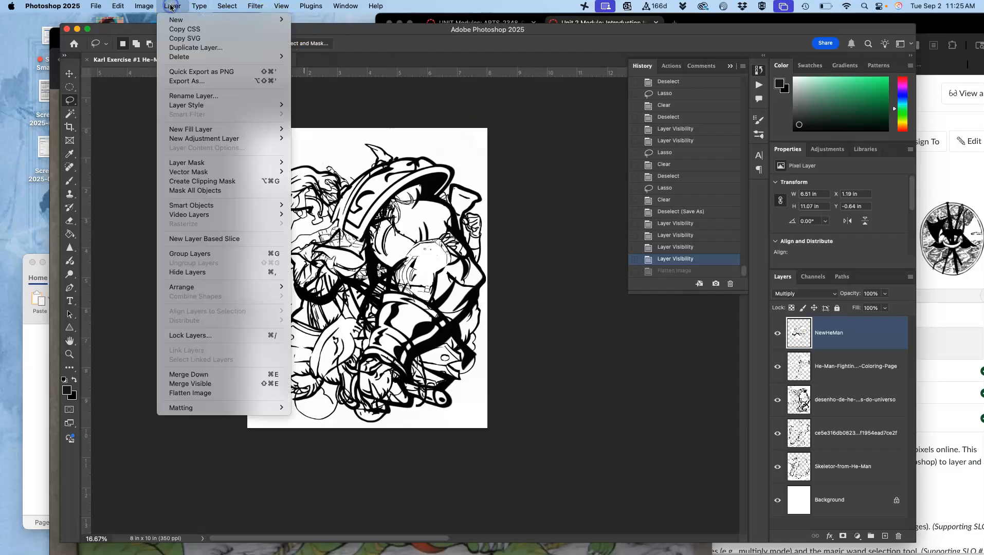
left_click(189, 384, "alt")
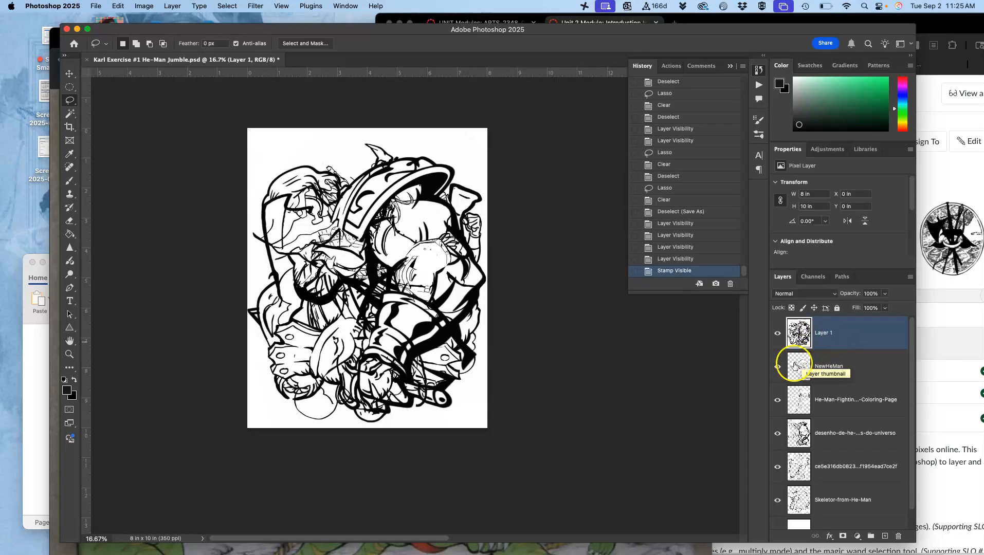
left_click(777, 367)
left_click(777, 401)
left_click(777, 433)
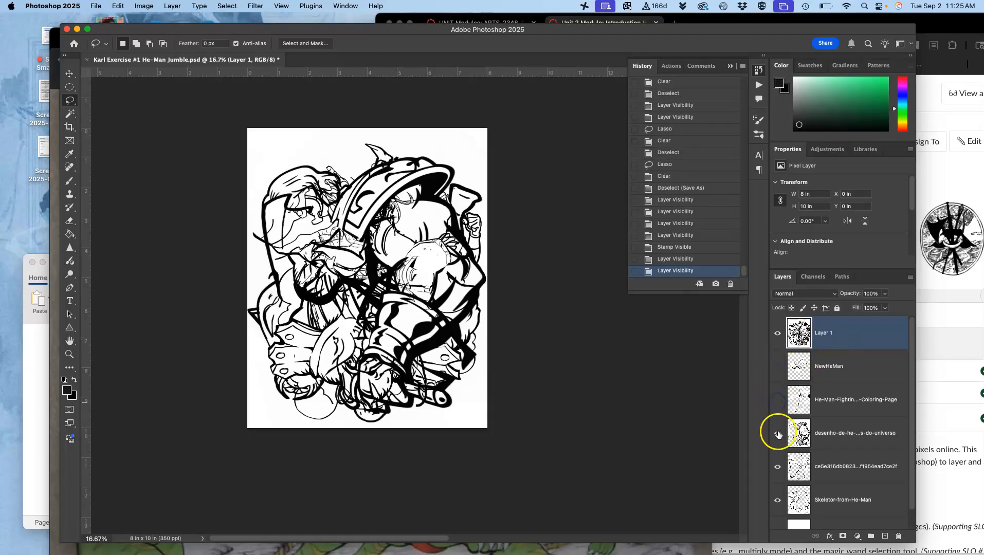
left_click(777, 466)
left_click(778, 506)
scroll(778, 507, "down", 1)
left_click(778, 511)
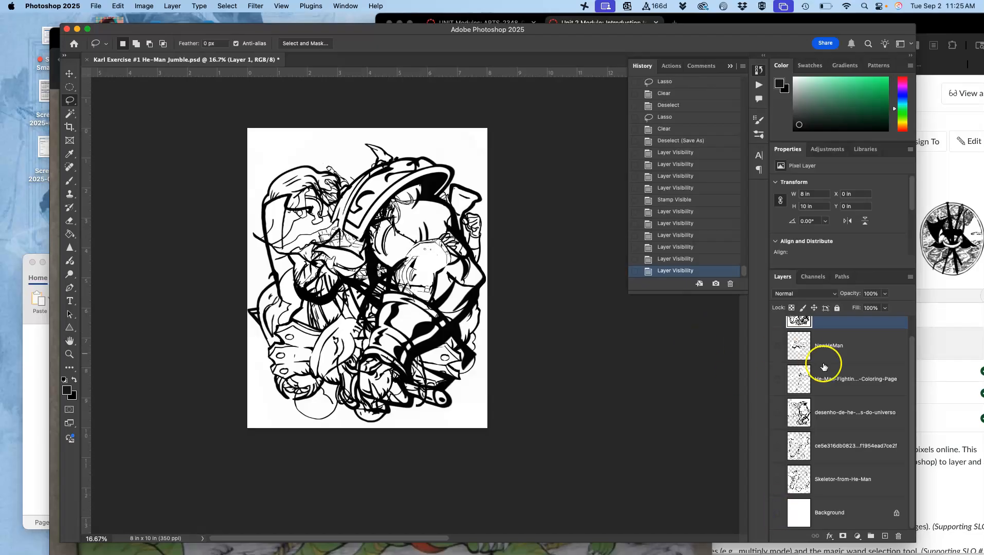
scroll(817, 368, "up", 1)
left_click(777, 333)
left_click(777, 333)
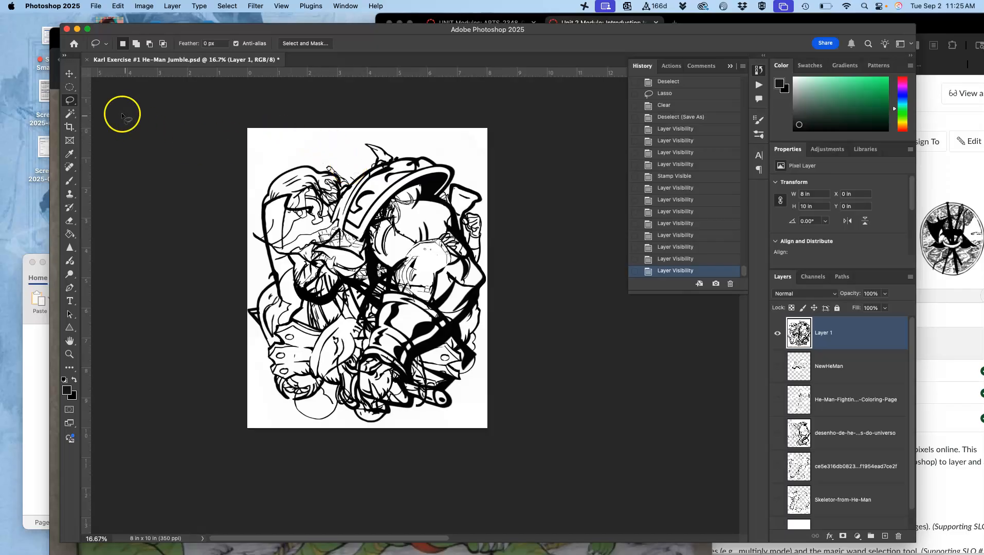
Delete all the white from the merged Layer 1 using the Magic Wand at tolerance 32 with Contiguous off, and deselect.
left_click(71, 114)
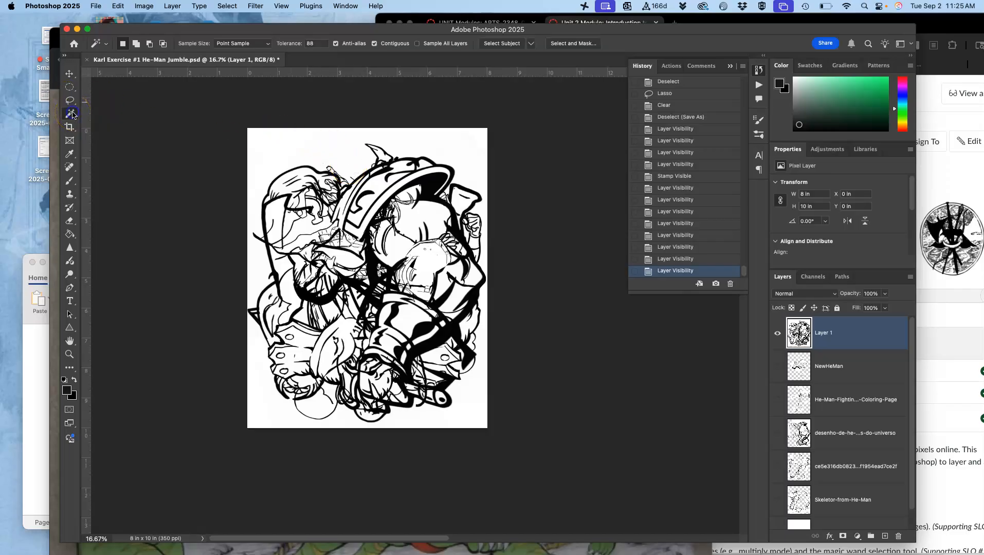
left_click(70, 116)
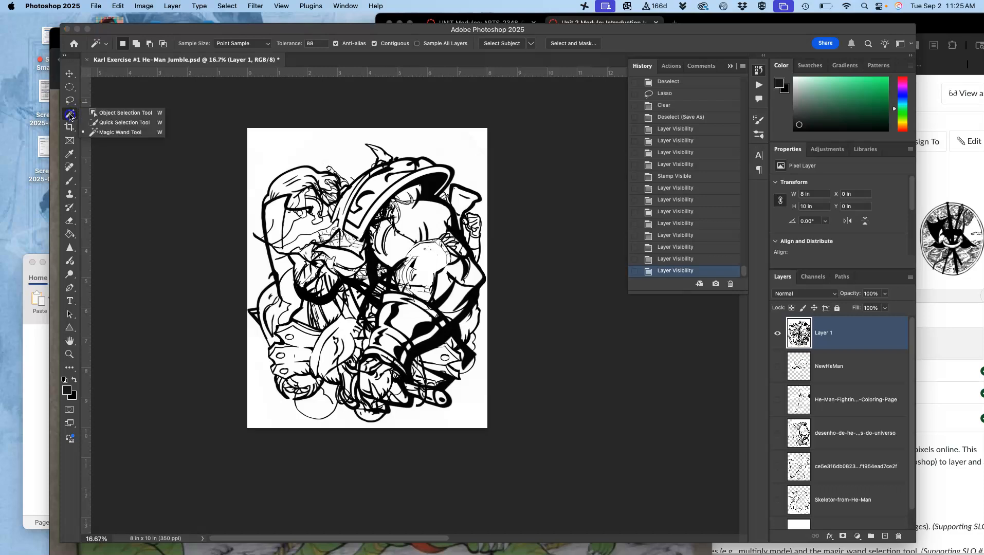
left_click(109, 133)
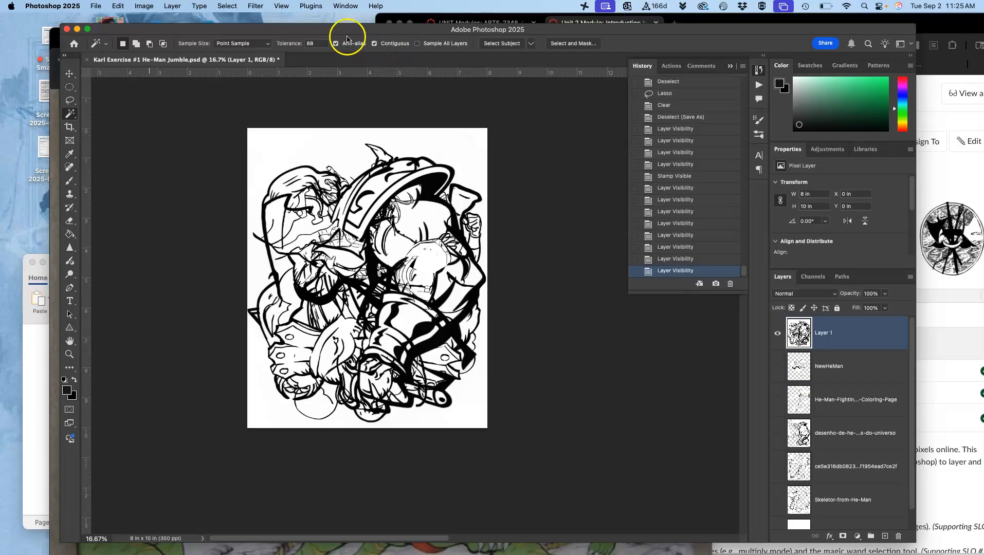
double_click(313, 42)
type("32")
left_click(313, 46)
left_click(325, 146)
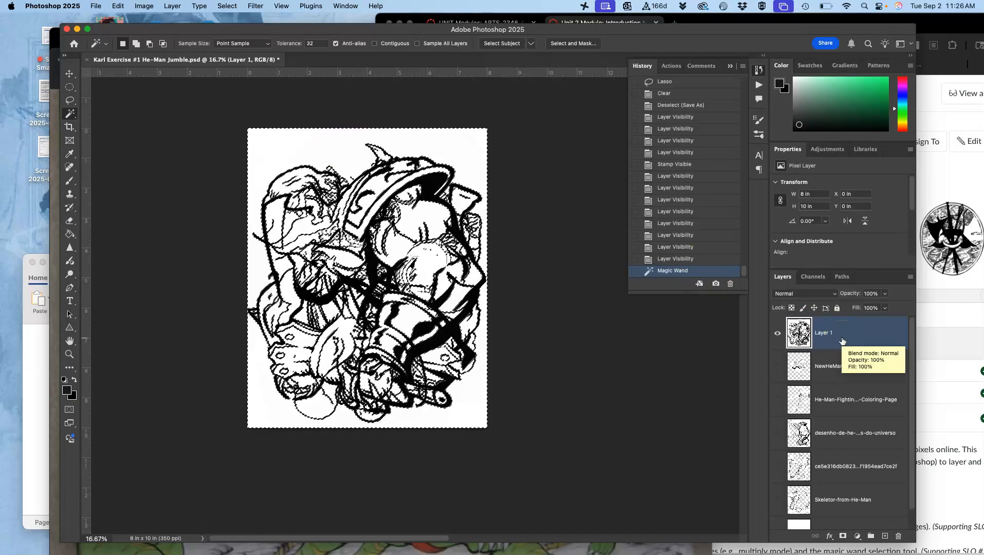
key("BackSpace")
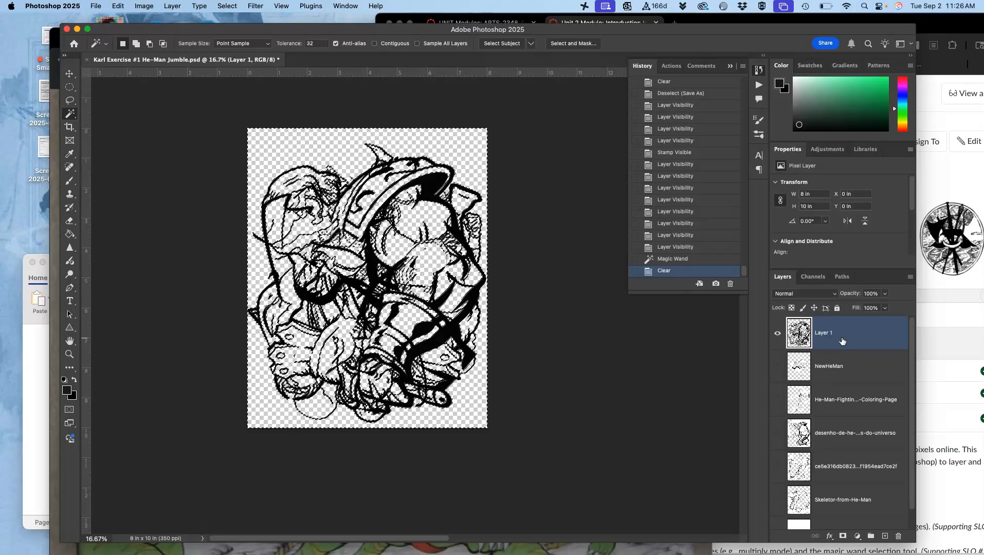
key("super+d")
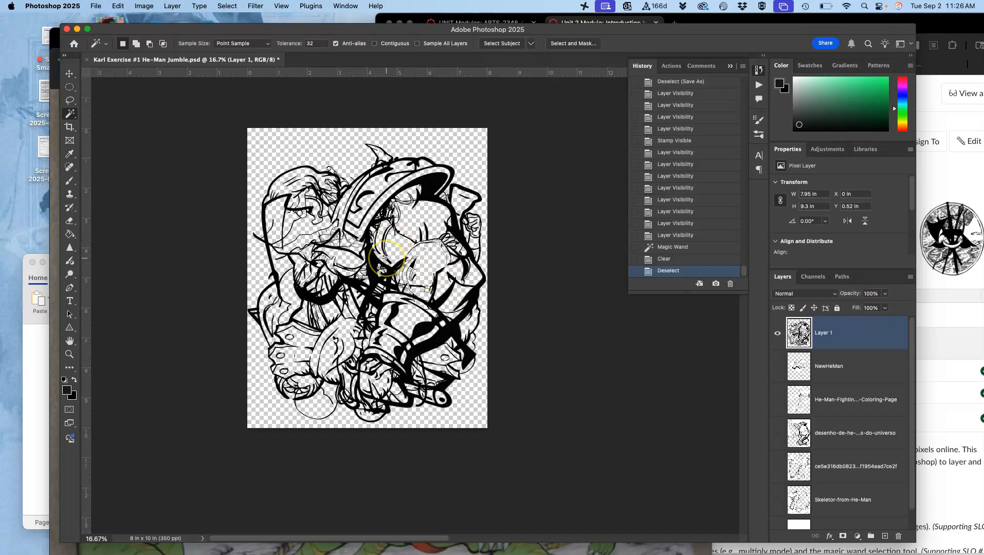
Examine the edges of the black lines at up to 600% zoom for leftover white pixels, and return to the full-page view.
scroll(385, 257, "up", 10)
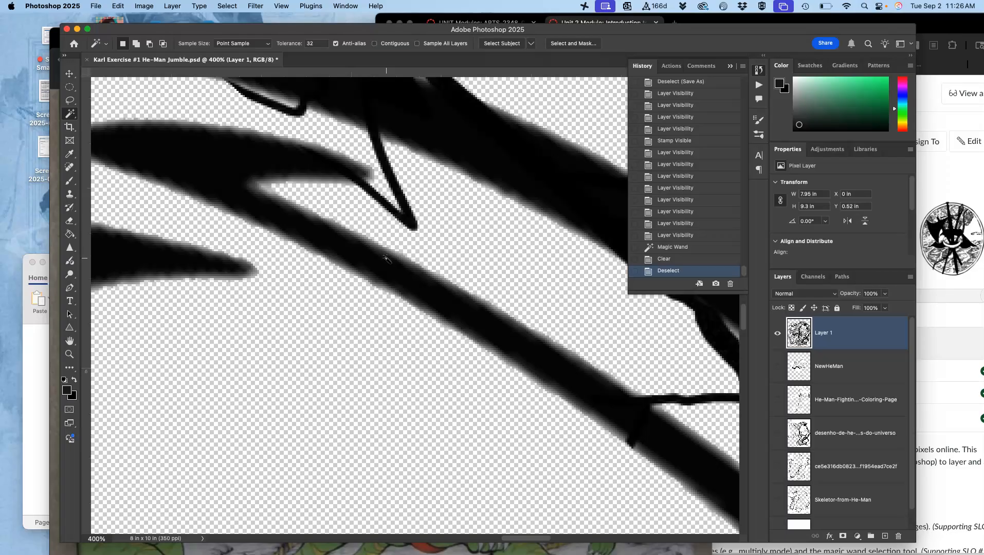
scroll(386, 259, "up", 2)
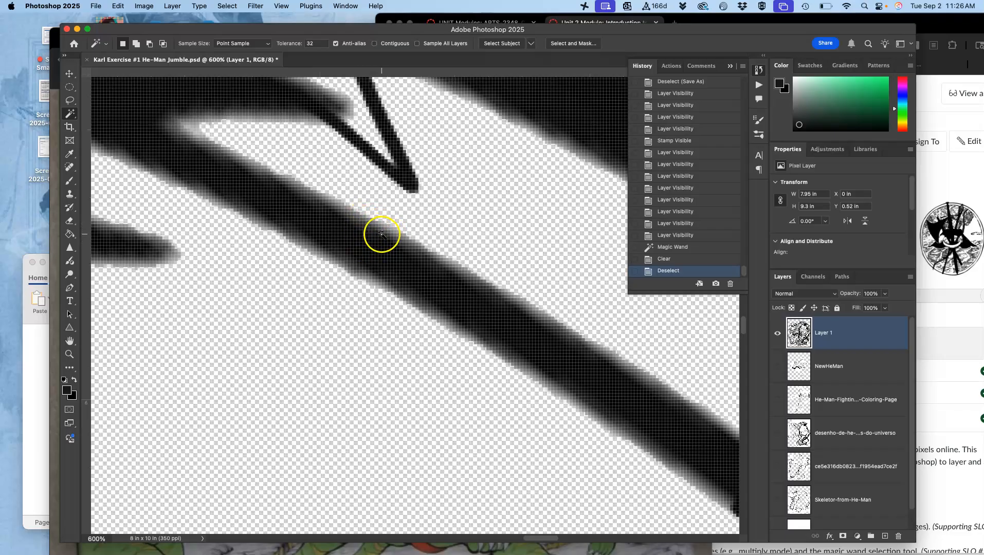
key("super+minus")
key("super+minus")
key("super+minus")
key("super+minus")
key("super+minus")
key("super+minus")
key("super+minus")
key("super+minus")
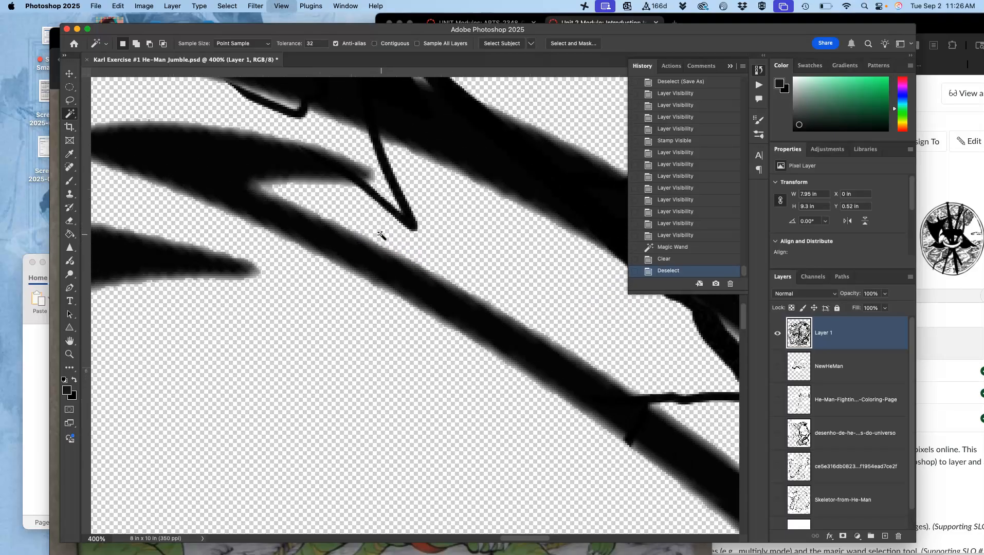
key("super+minus")
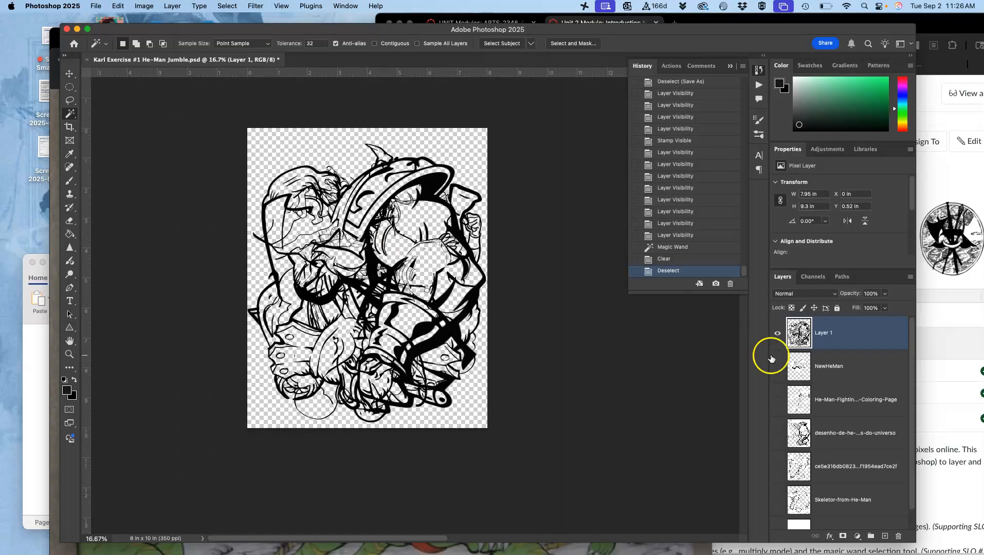
Apply a black (000000) Color Overlay to Layer 1 with Normal blend mode and 100% opacity.
double_click(852, 334)
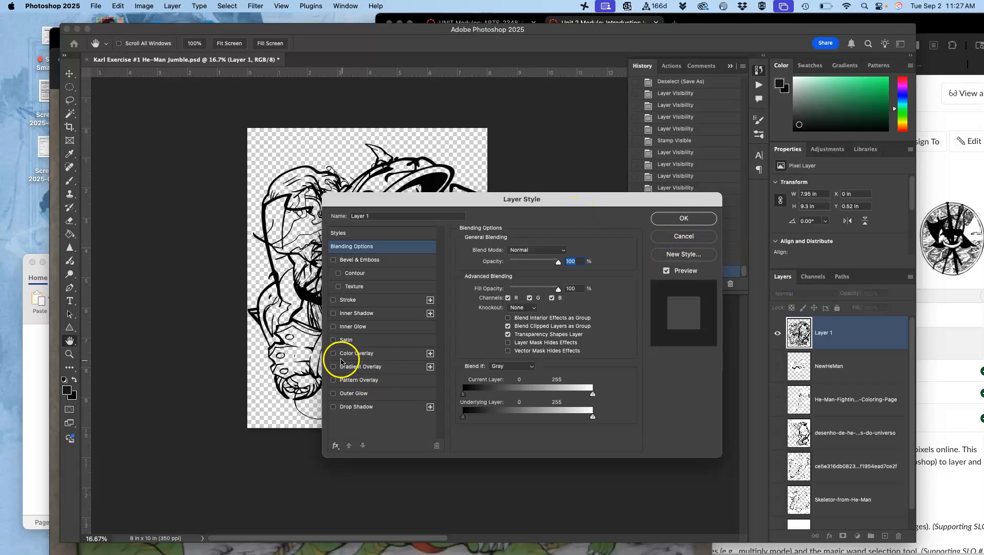
left_click(334, 355)
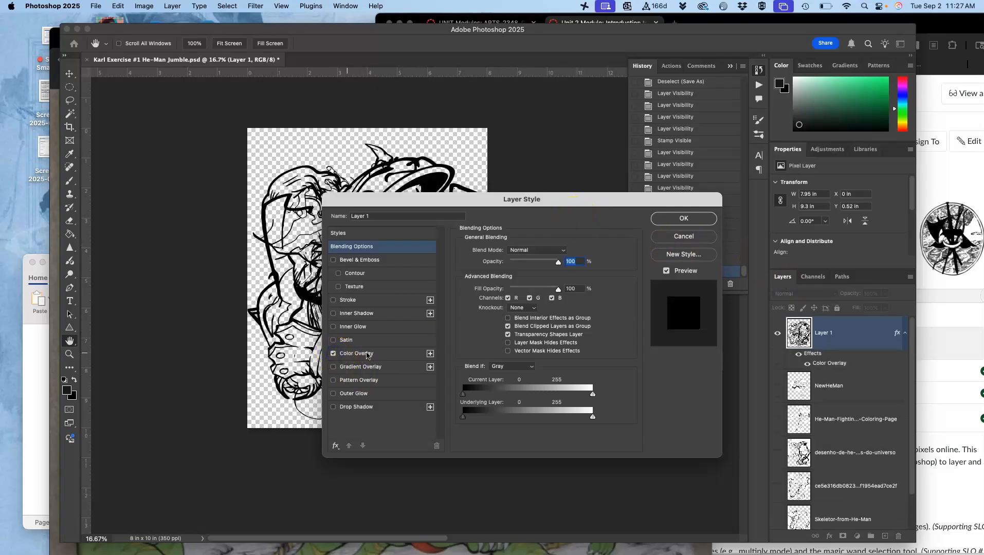
left_click(385, 354)
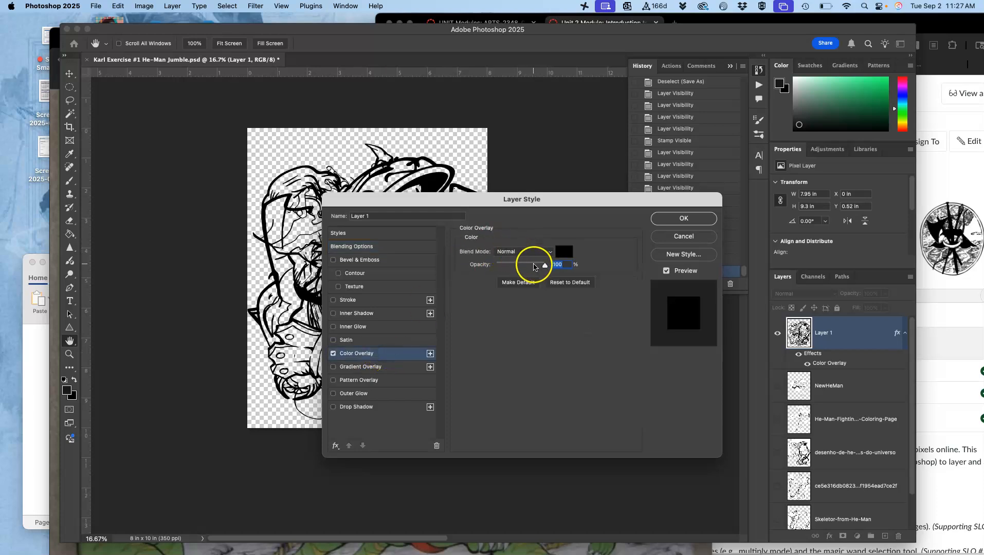
left_click(564, 253)
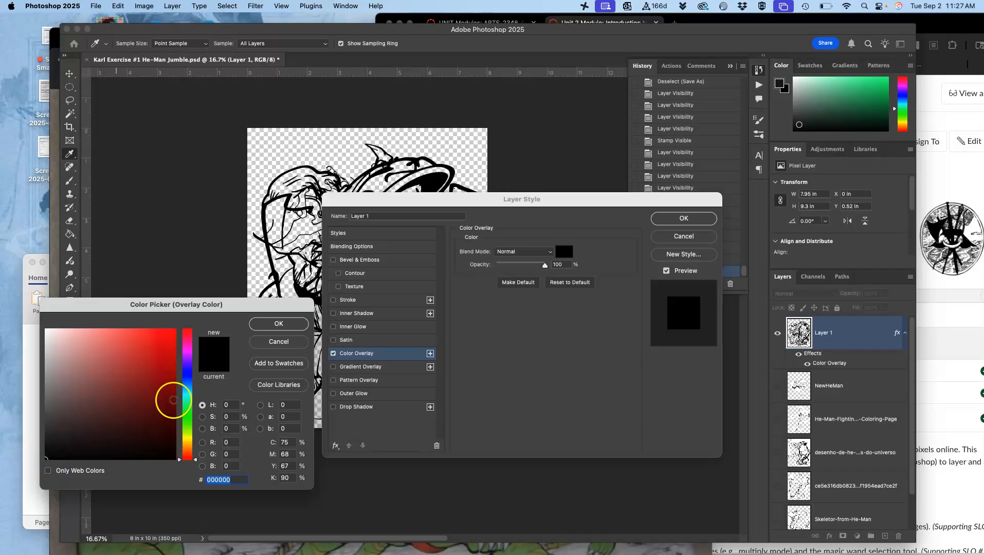
left_click(279, 325)
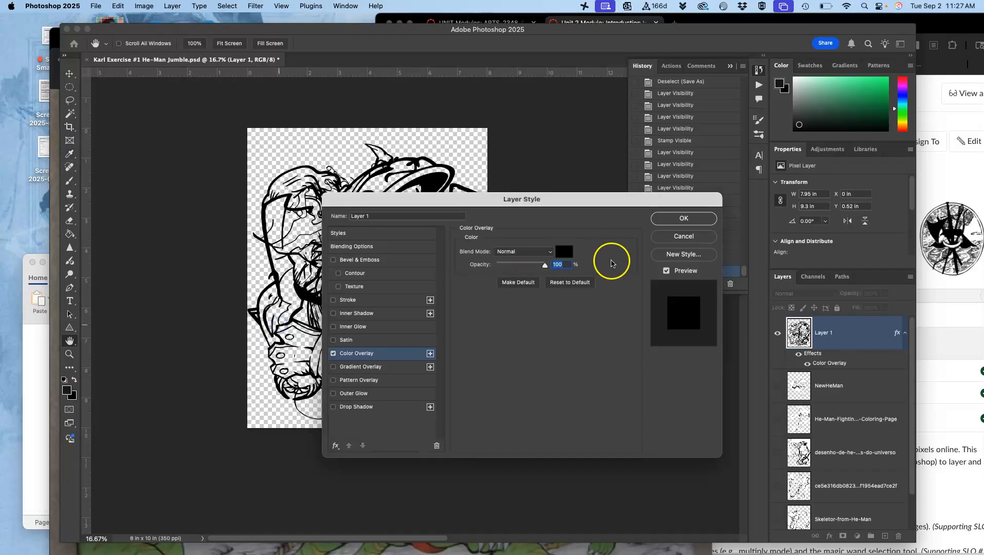
left_click(667, 218)
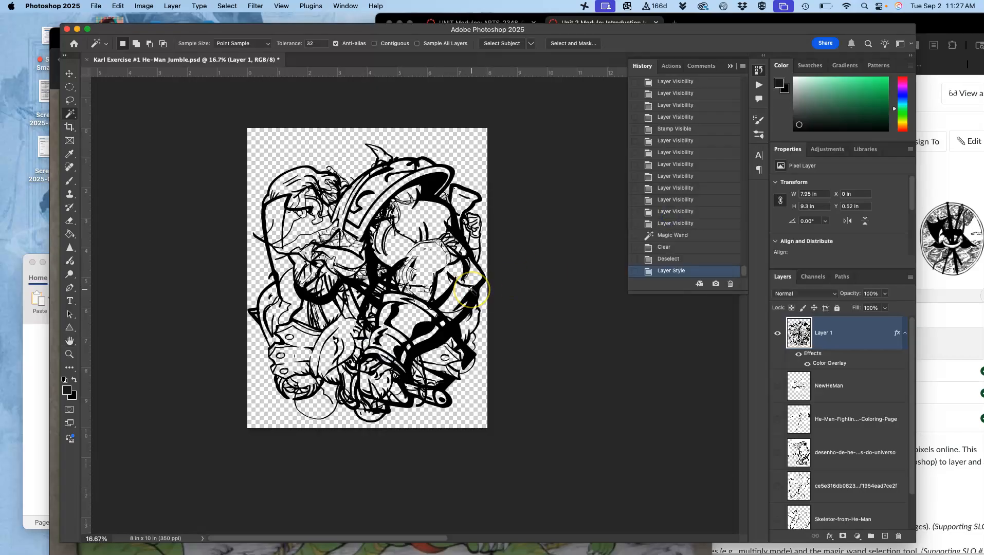
Compare the line edges at 400% zoom with and without the Color Overlay using history states, keeping the overlay applied.
key("super+equal")
key("super+equal")
key("super+equal")
key("super+equal")
key("super+equal")
key("super+equal")
key("super+equal")
key("super+equal")
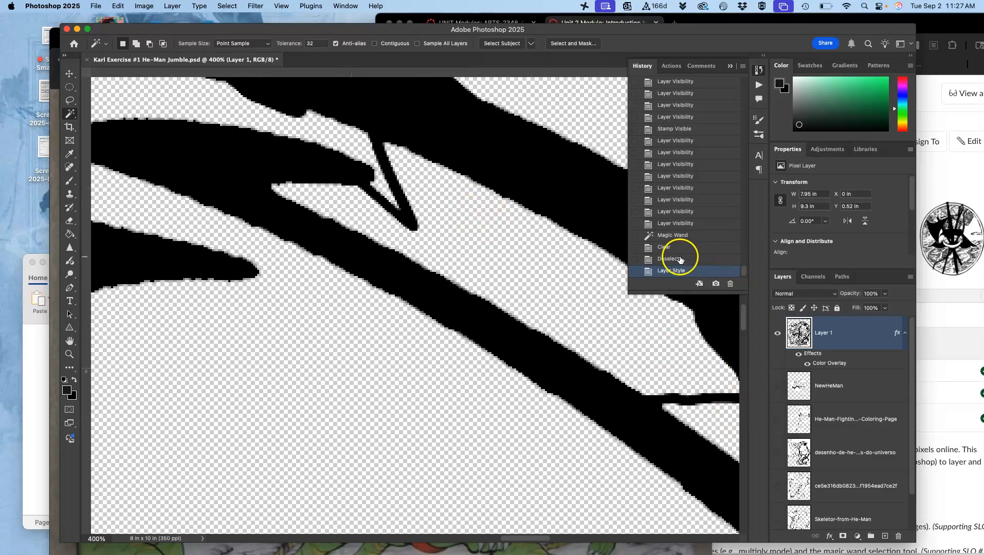
left_click(678, 259)
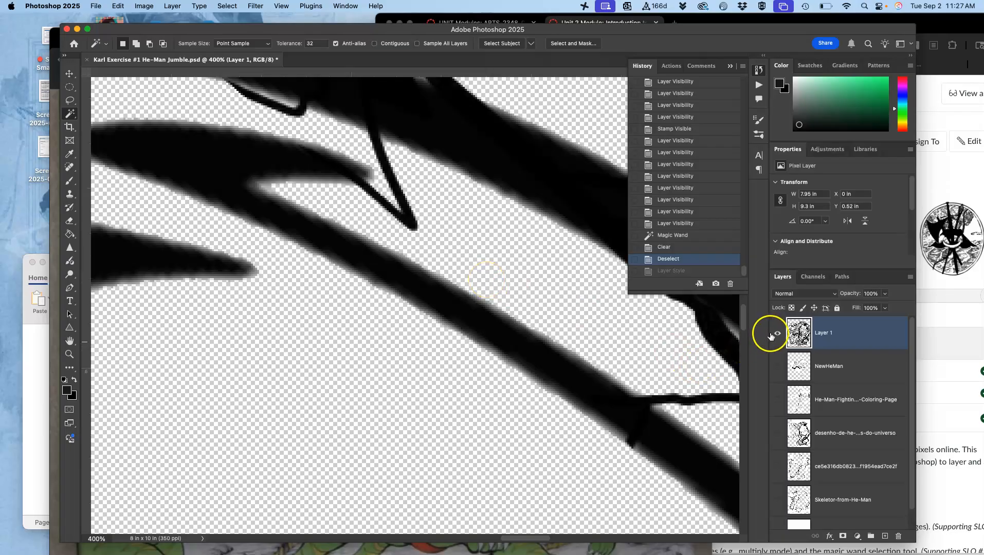
left_click(677, 271)
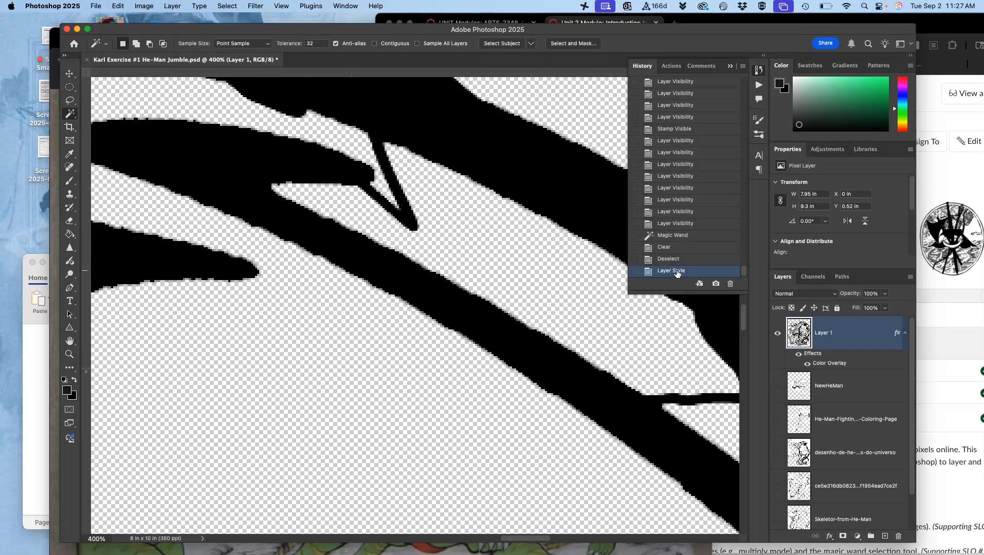
key("super+minus")
key("super+minus")
key("super+minus")
key("super+minus")
key("super+minus")
key("super+minus")
key("super+minus")
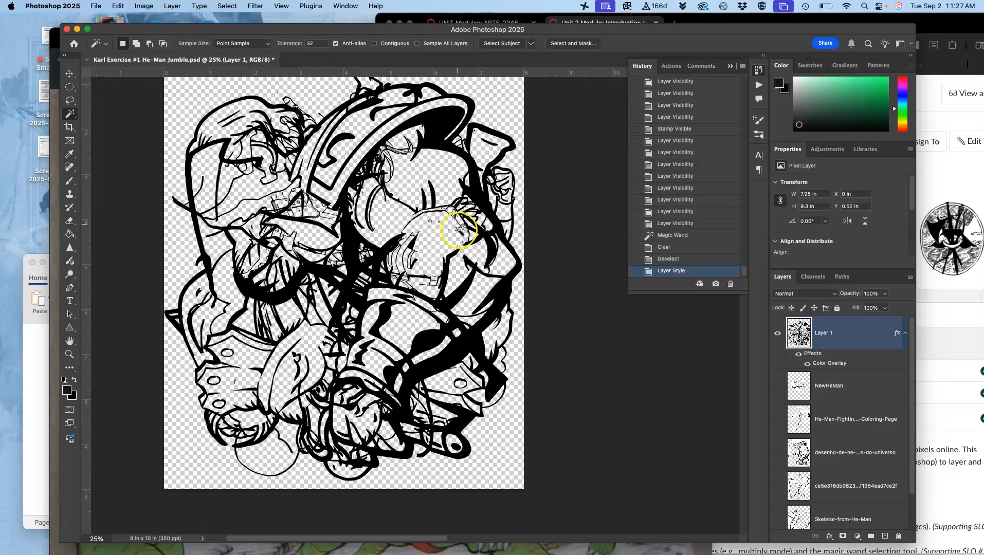
scroll(463, 268, "up", 1)
scroll(463, 268, "up", 2)
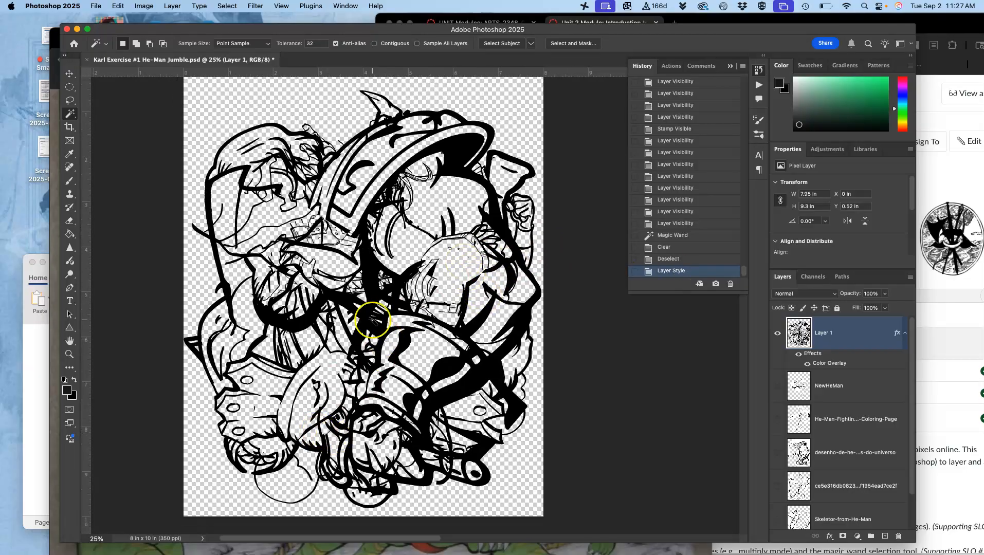
Place s-l1200.jpg from the desktop above Layer 1 and stretch it to about 70% width and 63% height, covering the canvas.
key("F11")
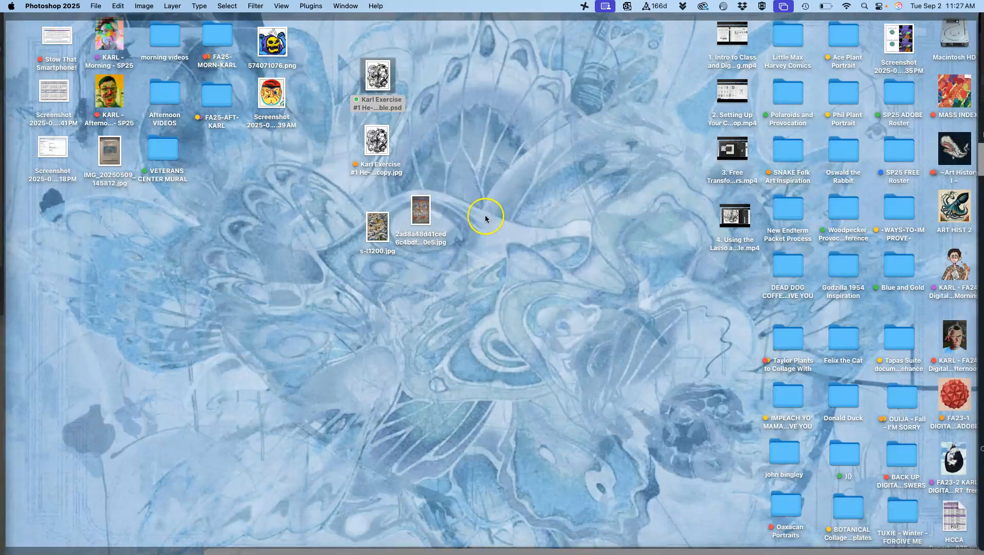
left_click_drag(378, 233, 400, 271)
key("F11")
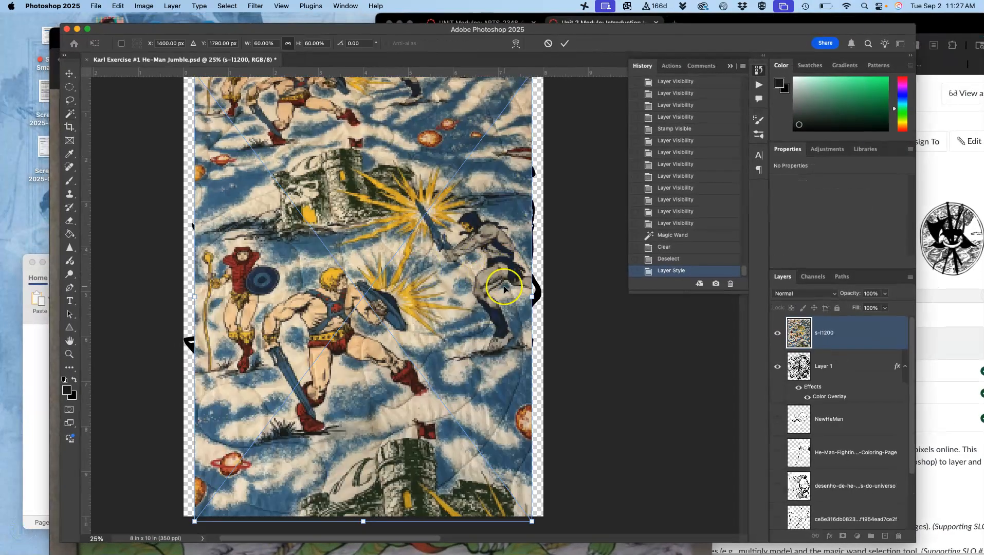
key("super+minus")
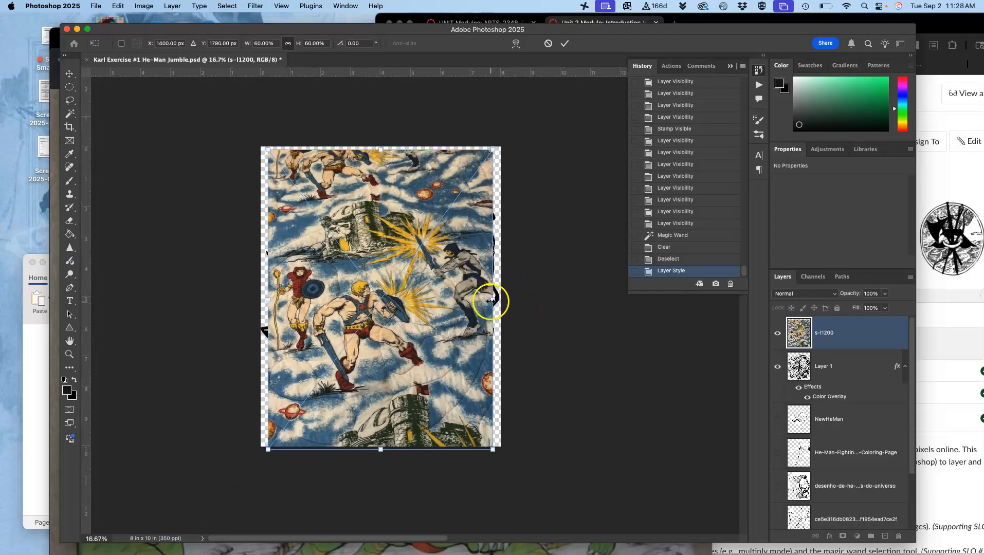
left_click_drag(492, 300, 507, 300)
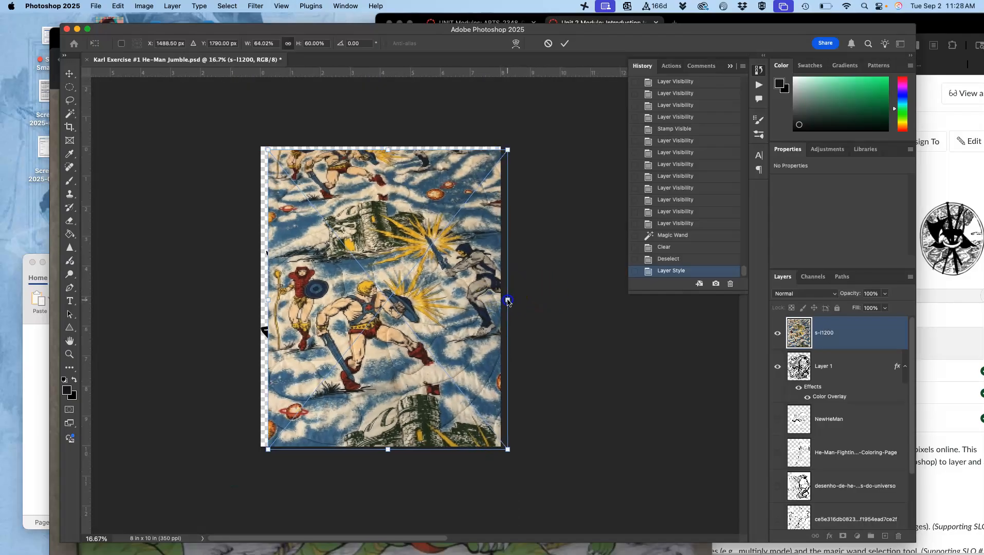
left_click_drag(267, 149, 244, 136)
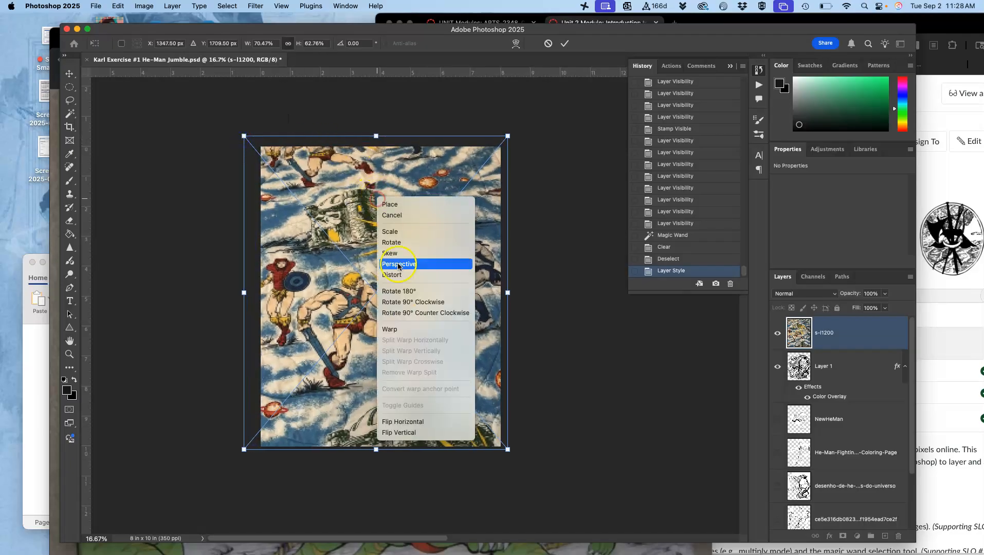
Flip the placed bedsheet image horizontally and vertically, and commit the placement.
left_click(404, 423)
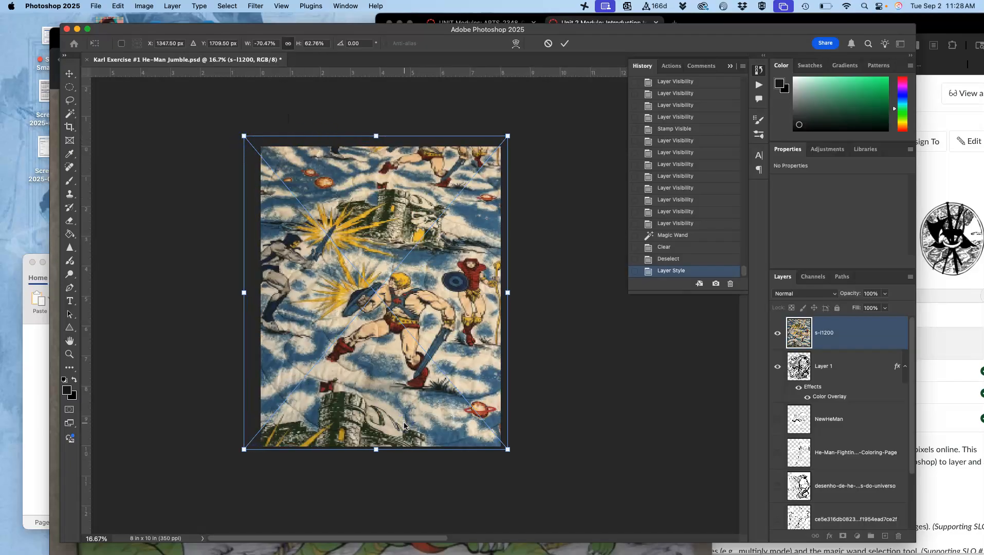
right_click(396, 247)
left_click(413, 464)
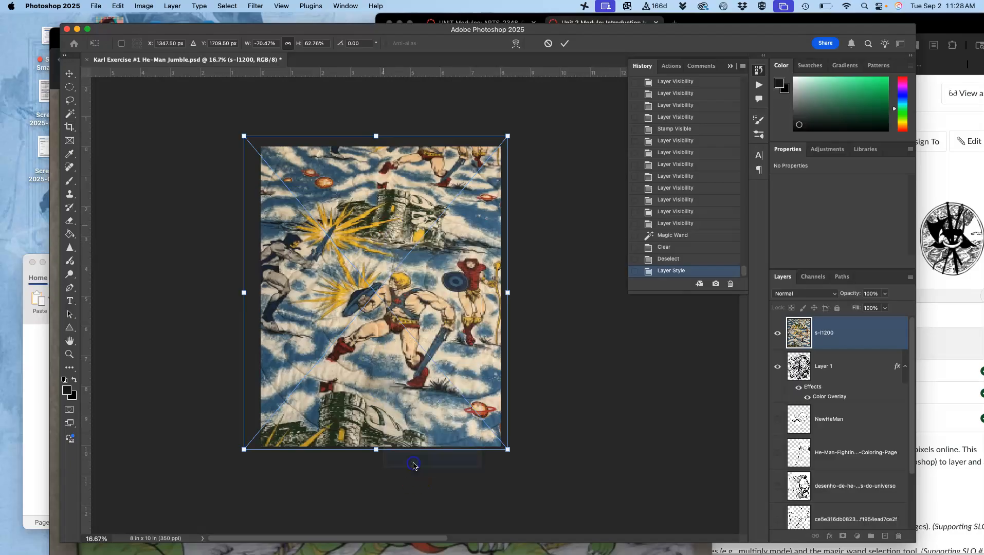
key("Return")
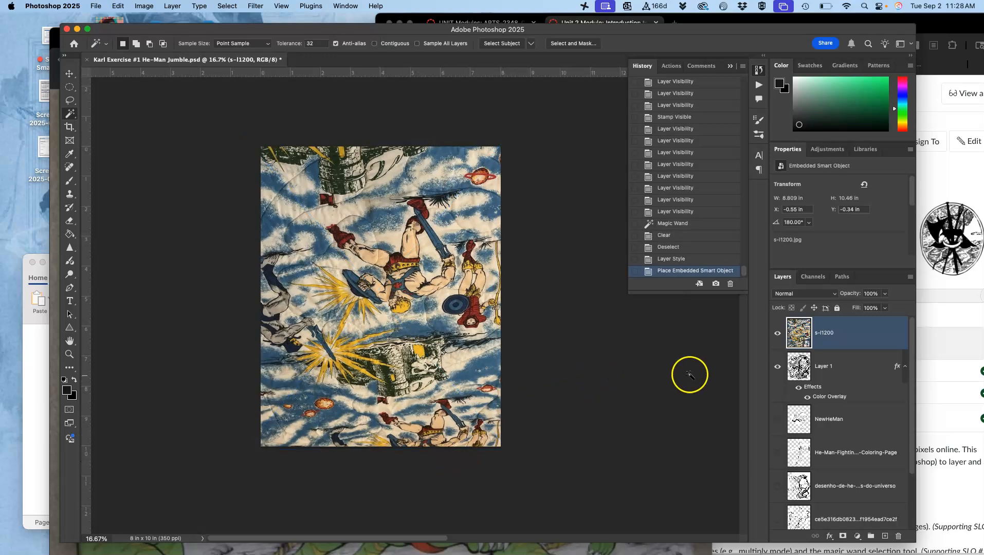
Hide the s-l1200 layer and select Layer 1's black lines by Magic Wand selecting the transparent area with Contiguous off and inverting the selection.
left_click(778, 333)
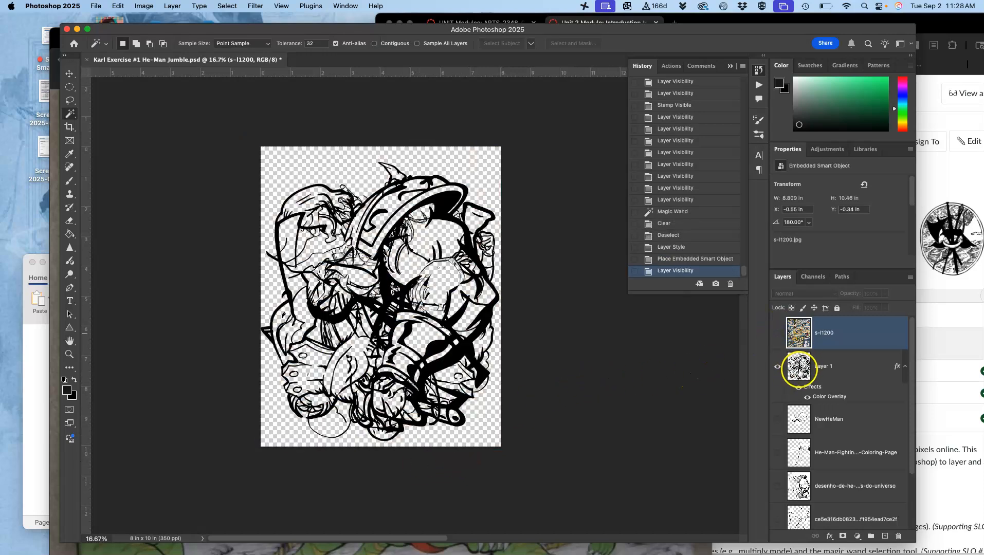
left_click(778, 334)
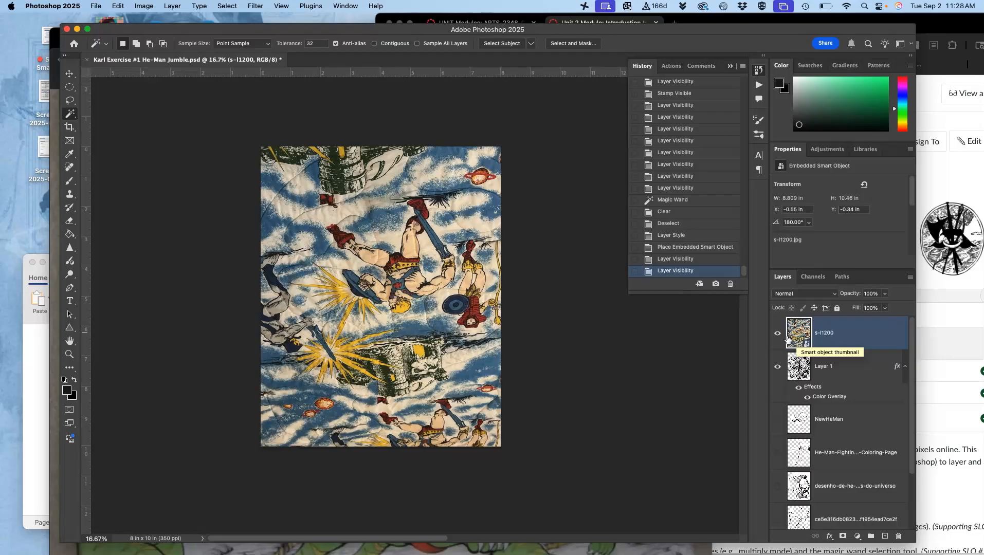
left_click(778, 334)
left_click(809, 364)
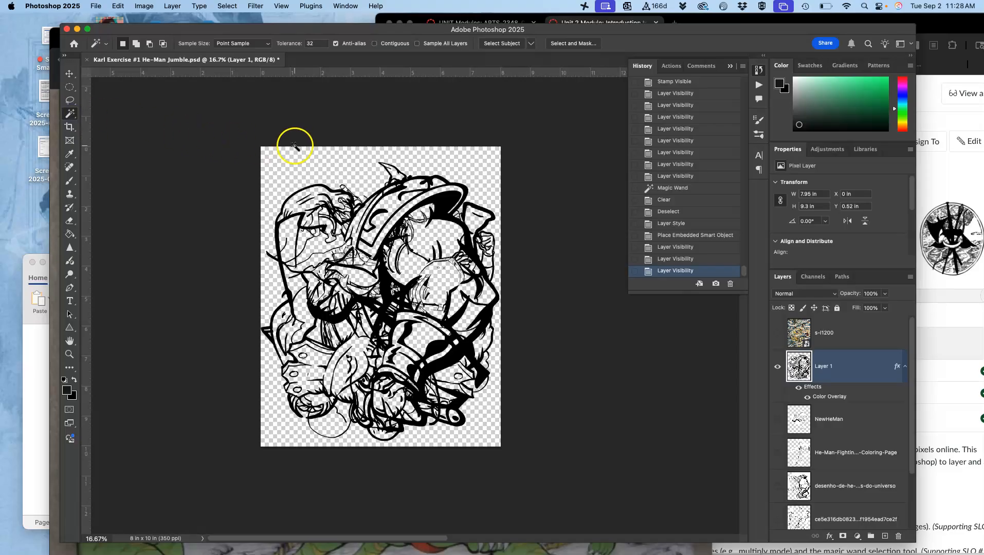
left_click(417, 162)
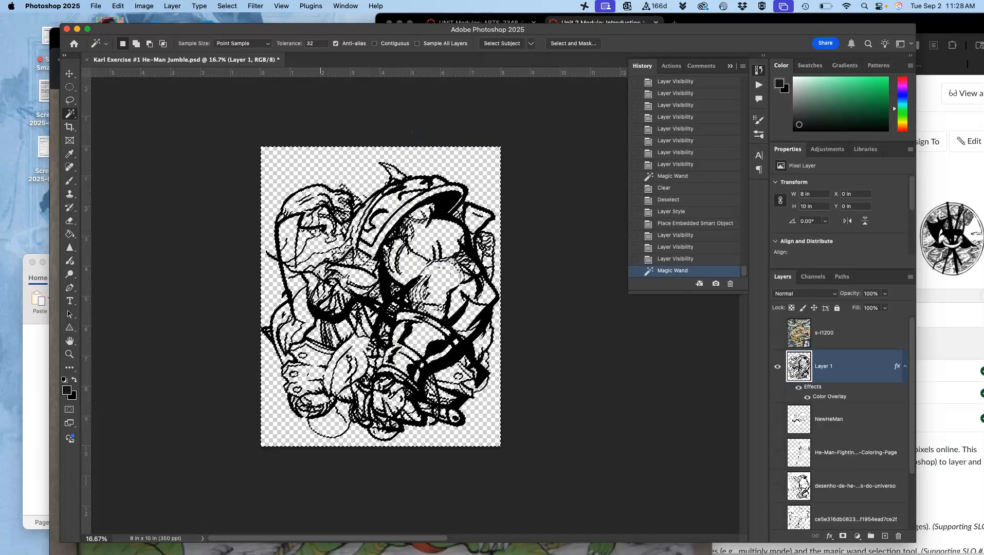
left_click(229, 6)
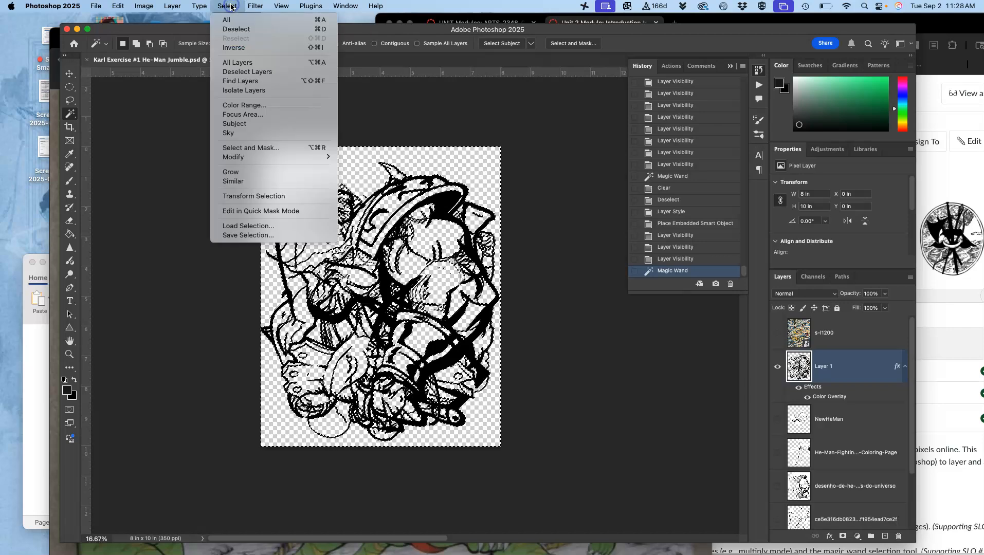
left_click(242, 51)
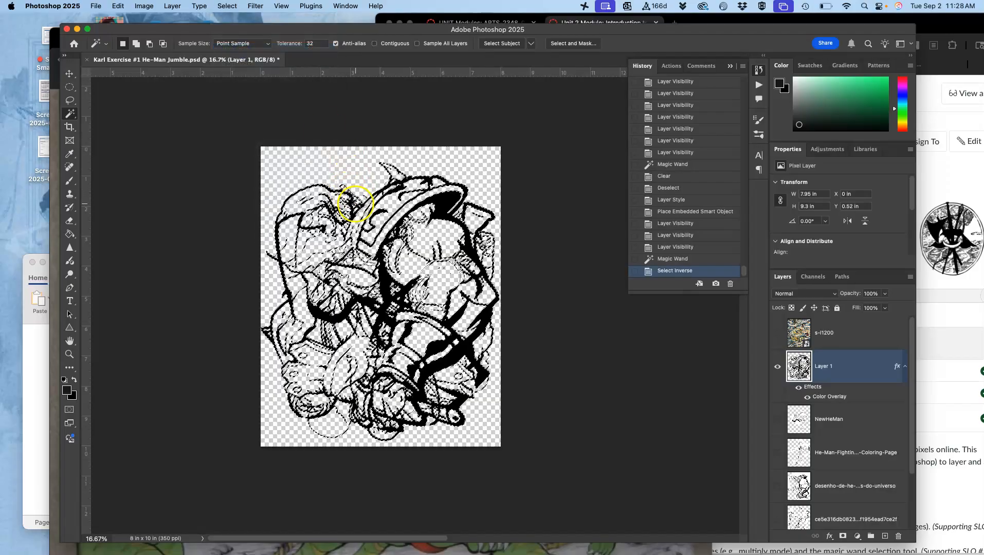
scroll(382, 239, "up", 10)
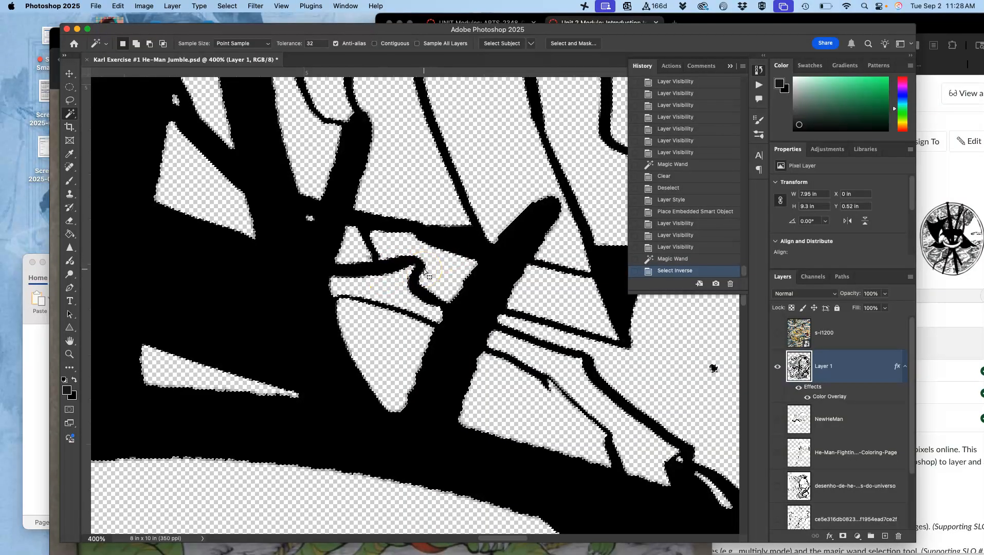
scroll(425, 272, "down", 8)
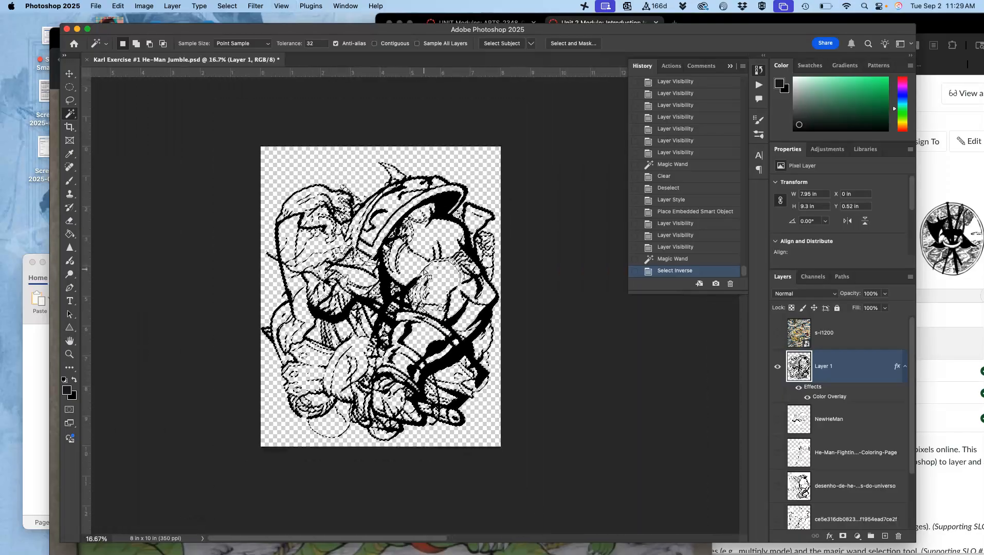
Hide Layer 1, copy the line-shaped selection from the s-l1200 bedsheet image to a new layer, and hide s-l1200.
left_click(777, 366)
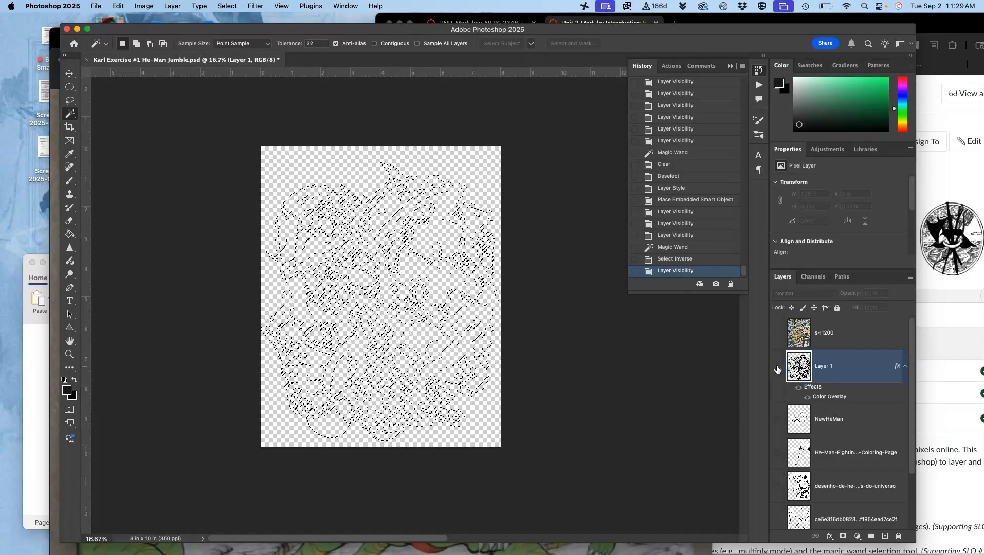
left_click(780, 333)
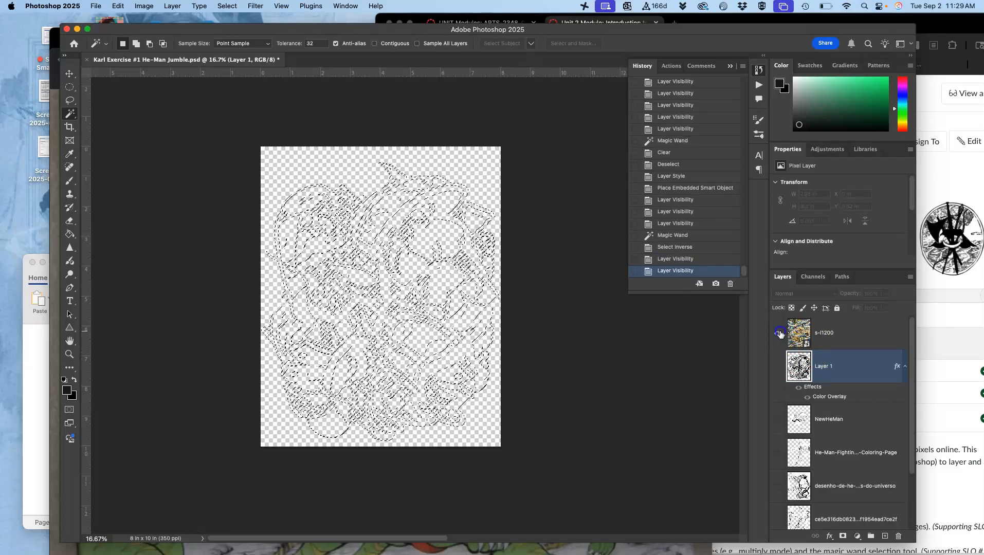
left_click(778, 333)
left_click(856, 334)
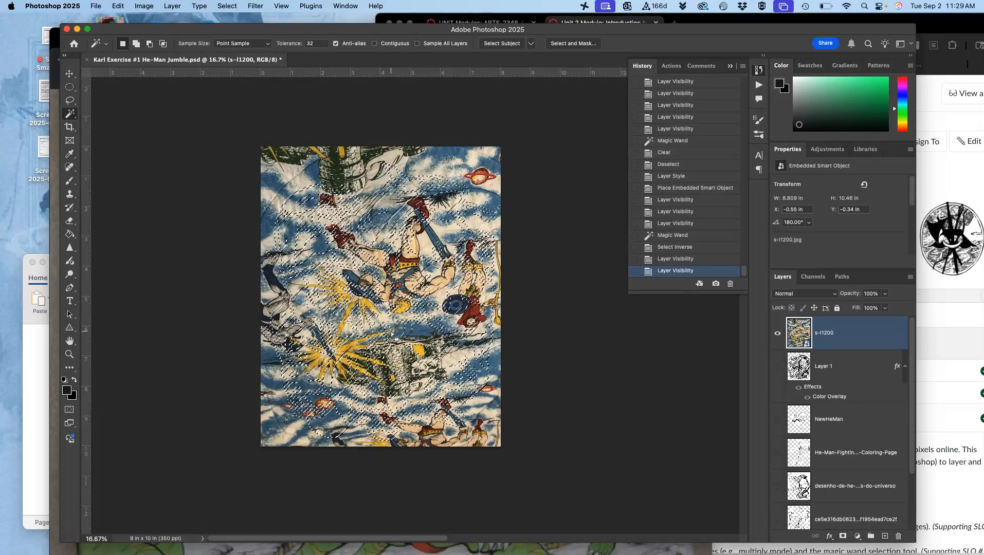
key("ctrl+j")
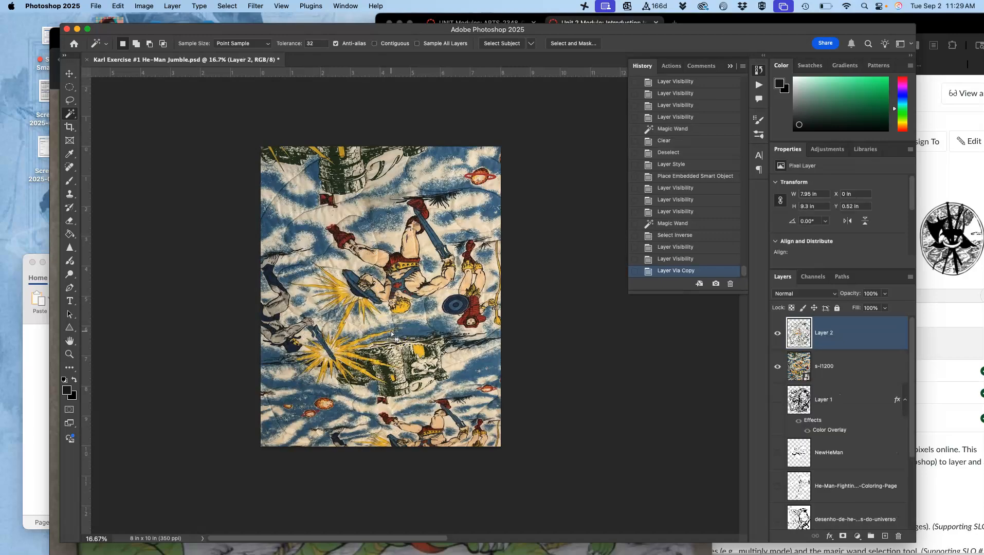
left_click(777, 366)
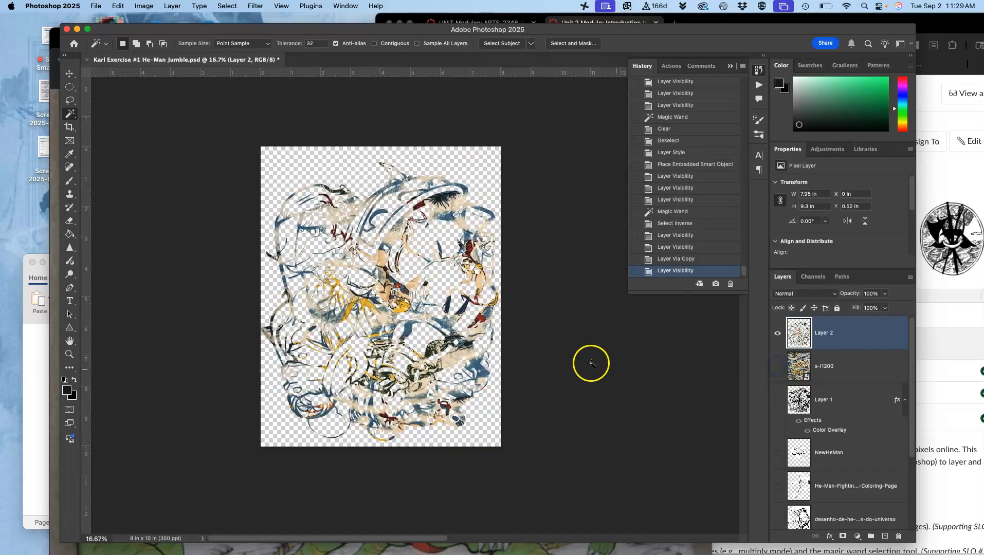
Examine the bedsheet-patterned line art on Layer 2 at 200% zoom and return to the full-page view.
key("super+equal")
key("super+equal")
key("super+equal")
key("super+equal")
key("super+equal")
key("super+equal")
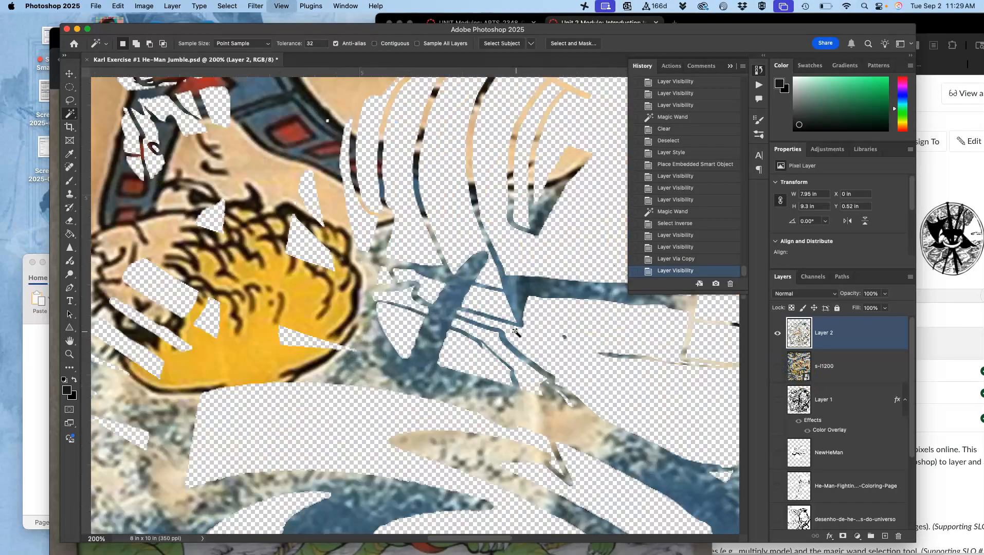
scroll(407, 300, "up", 15)
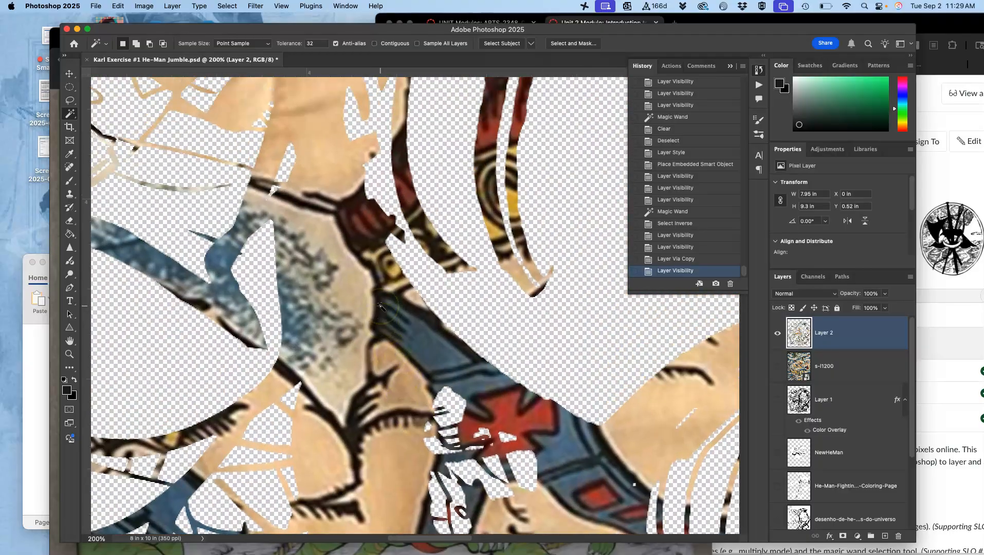
scroll(381, 307, "down", 15)
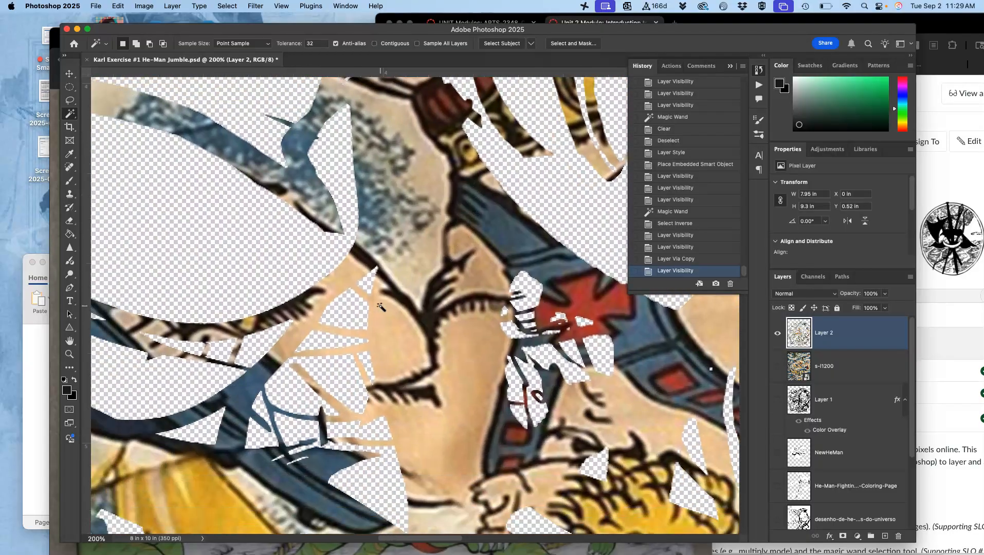
key("super+minus")
key("super+minus")
key("super+minus")
key("super+minus")
key("super+minus")
key("super+minus")
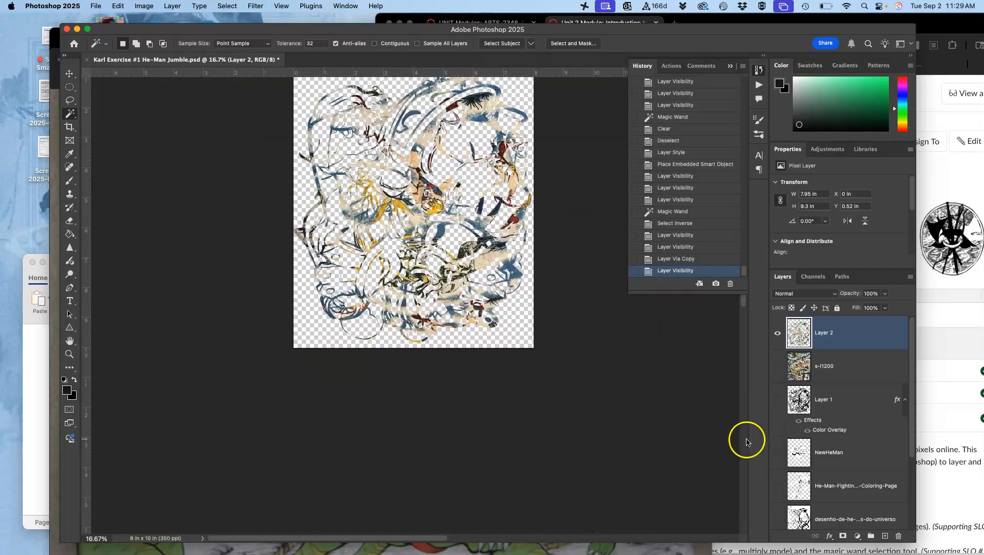
Show the white Background layer behind the bedsheet-patterned lines.
scroll(816, 455, "down", 5)
left_click(777, 514)
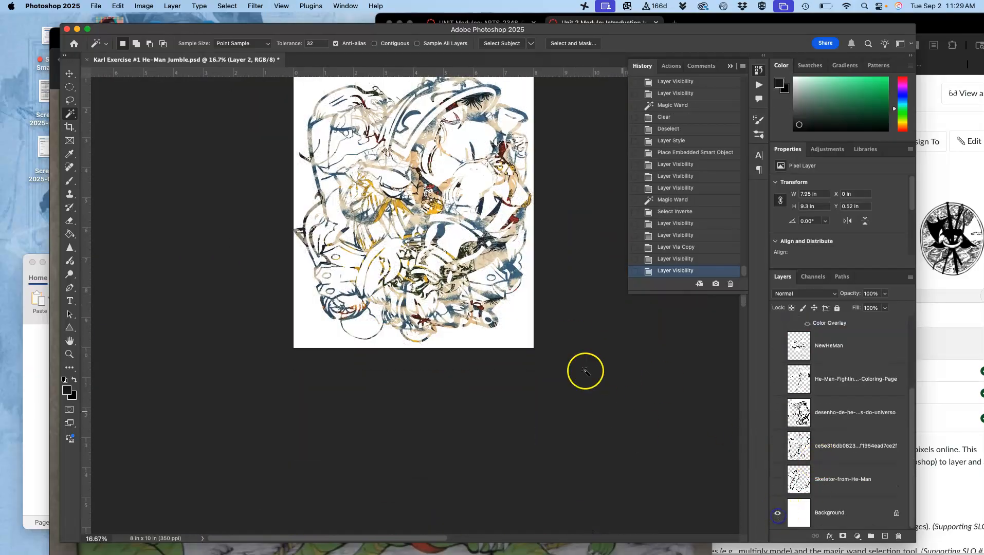
scroll(573, 352, "up", 3)
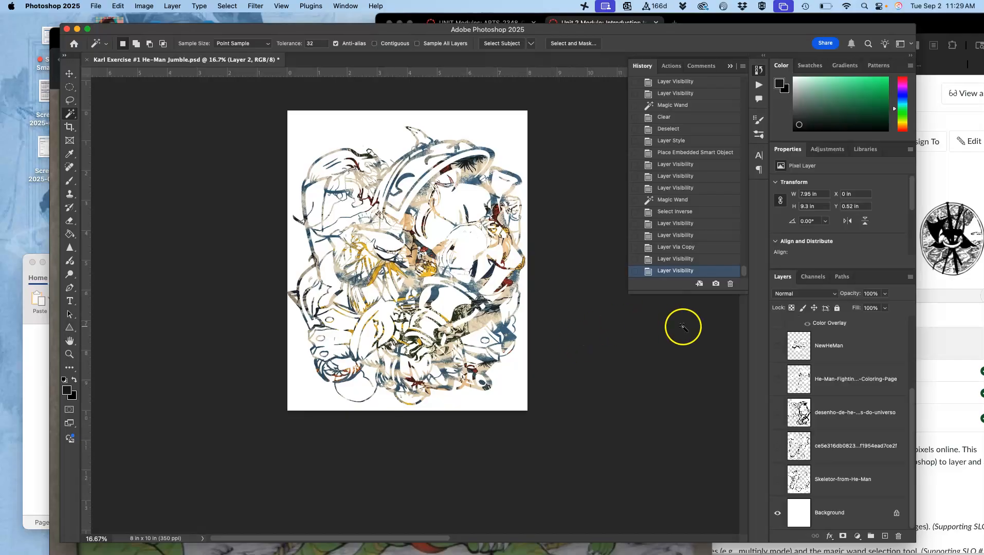
Hide Layer 2, and show and select the black line art on Layer 1.
scroll(814, 373, "up", 4)
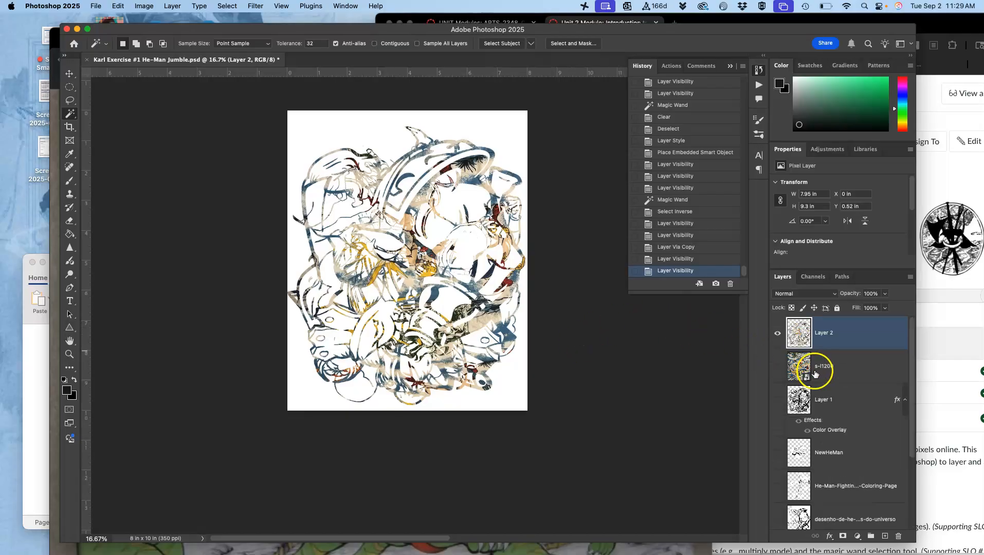
left_click(778, 333)
left_click(778, 400)
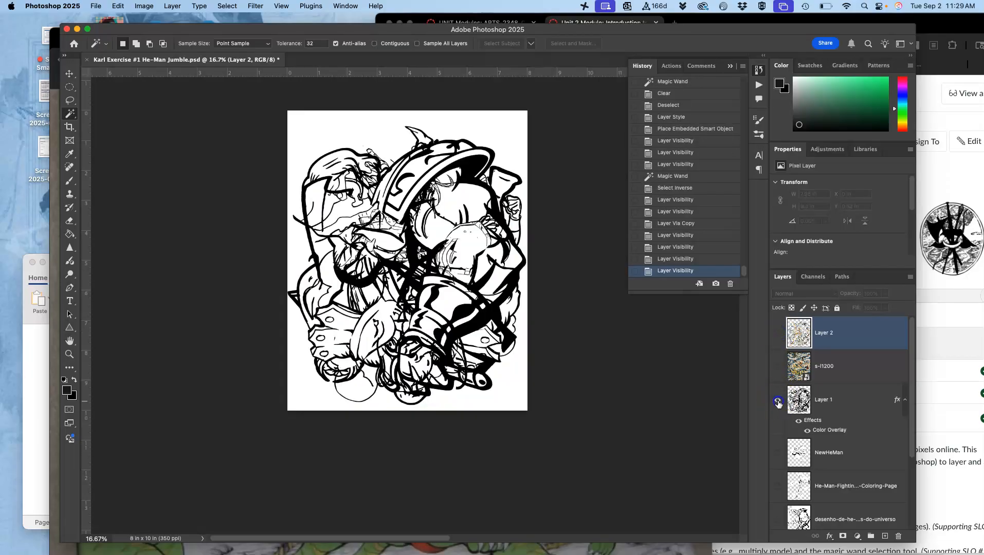
left_click(825, 400)
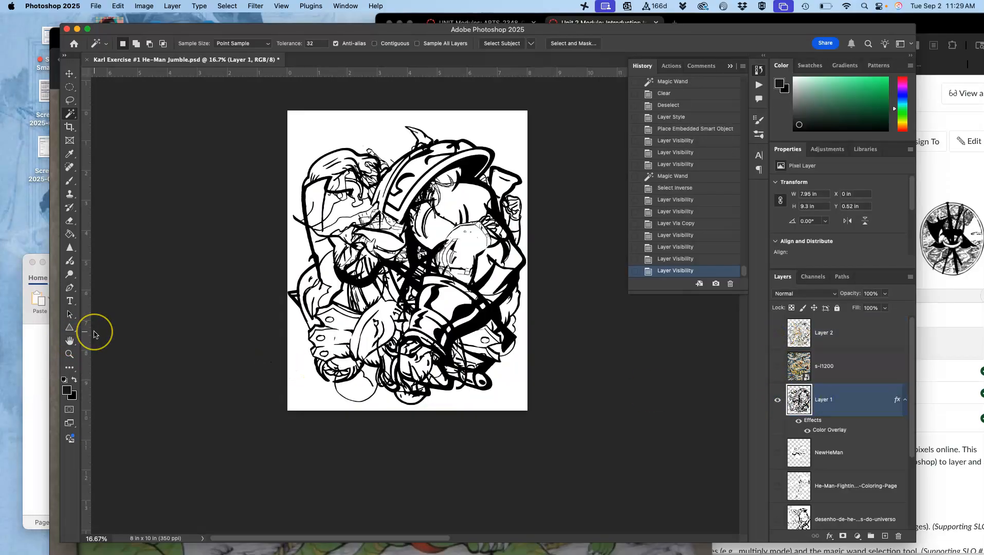
Place the second He-Man bedsheet image from the desktop into the document and enlarge it to cover the whole page.
key("F11")
left_click_drag(415, 208, 414, 232)
key("F11")
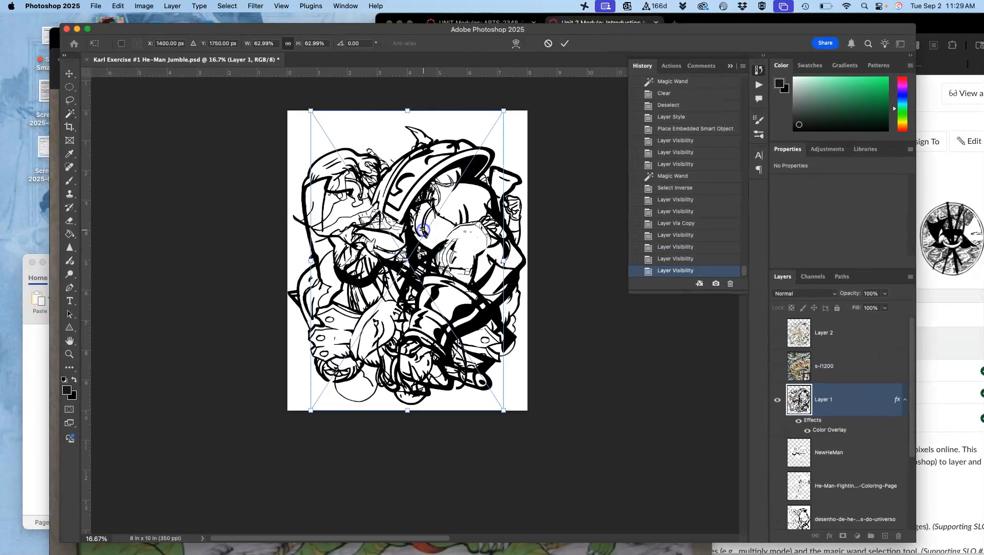
left_click_drag(505, 410, 644, 512)
key("Return")
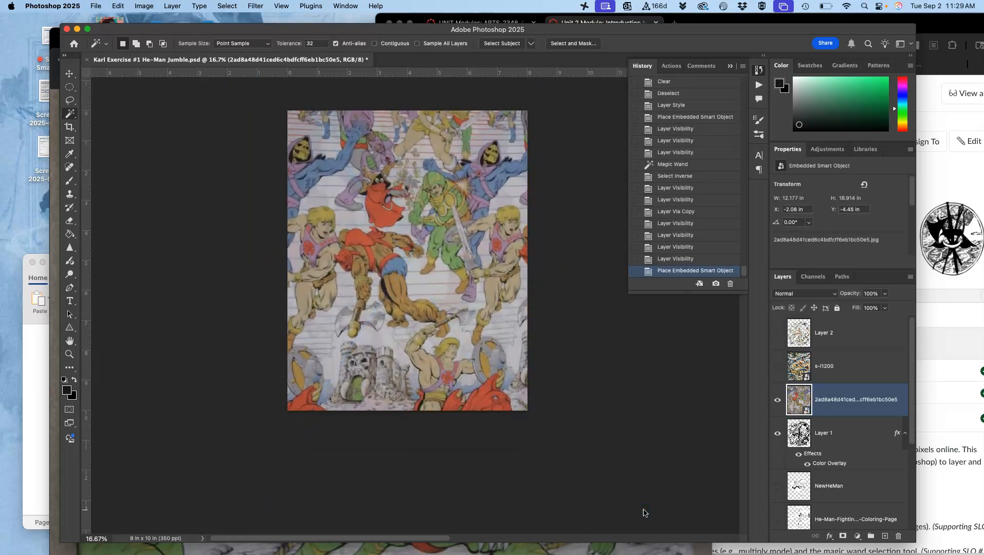
Hide the placed bedsheet image and select Layer 1's line art by Magic Wand selecting the empty area and inverting the selection.
left_click(777, 400)
left_click(835, 434)
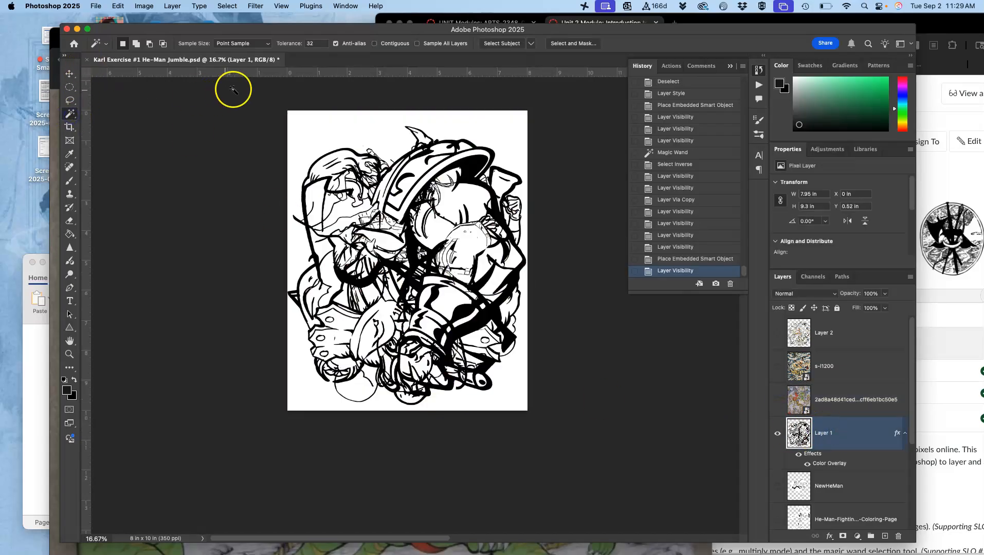
left_click(348, 136)
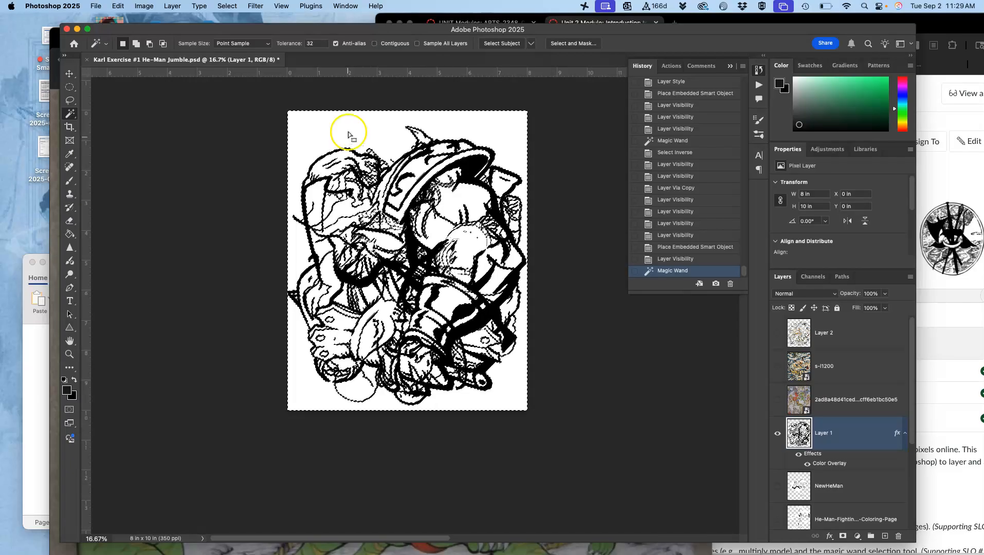
left_click(223, 7)
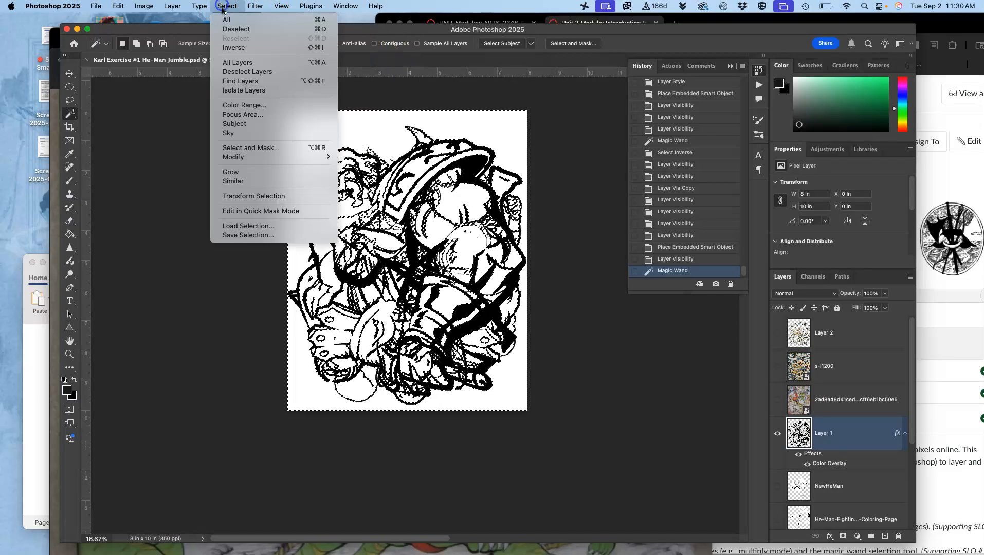
left_click(233, 47)
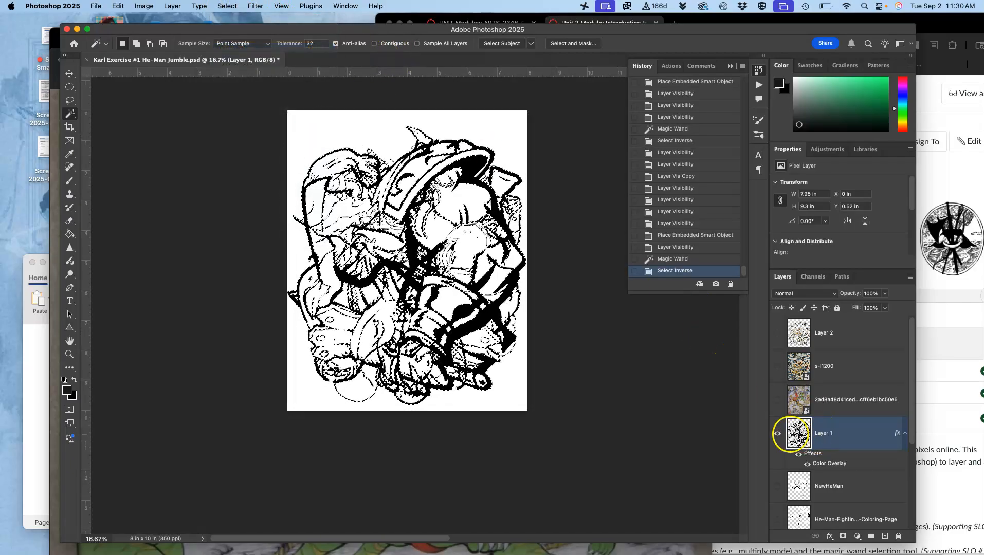
Hide Layer 1, copy the line-shaped selection from the second bedsheet image to a new layer, and hide that image.
left_click(777, 434)
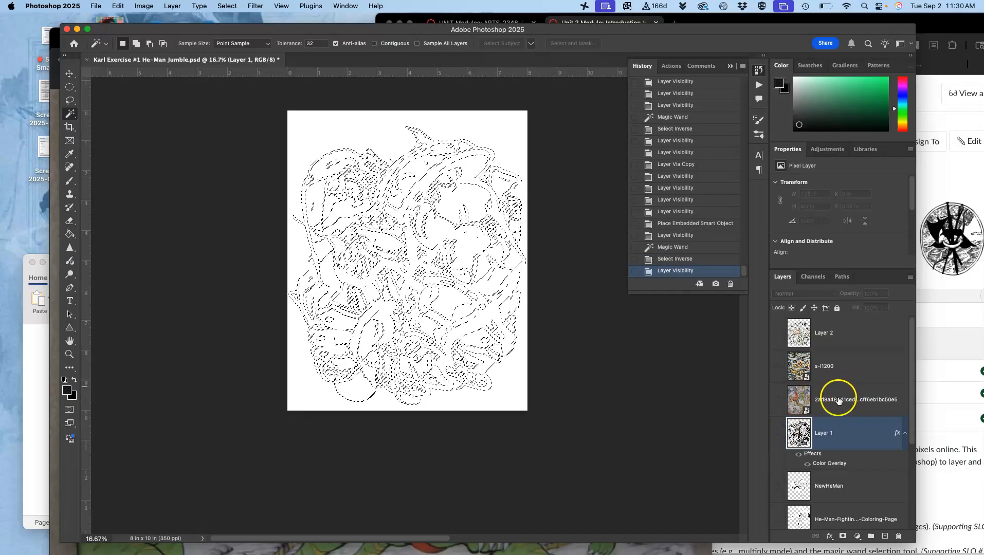
left_click(838, 401)
left_click(778, 400)
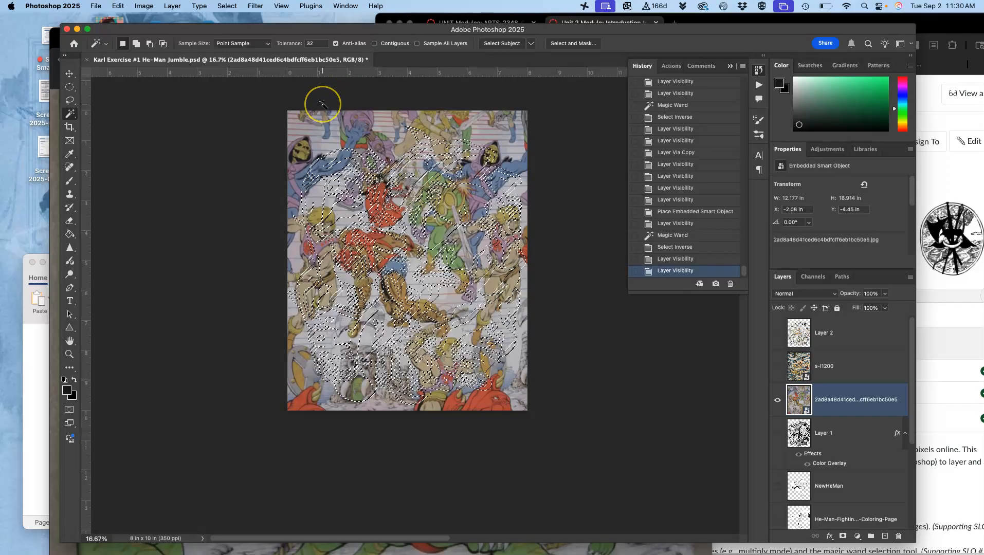
key("super+j")
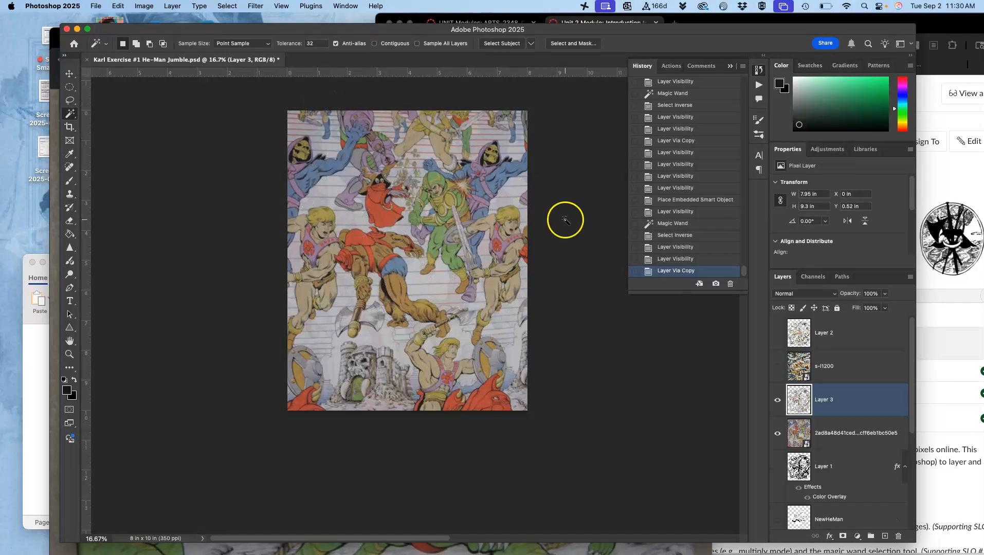
left_click(777, 433)
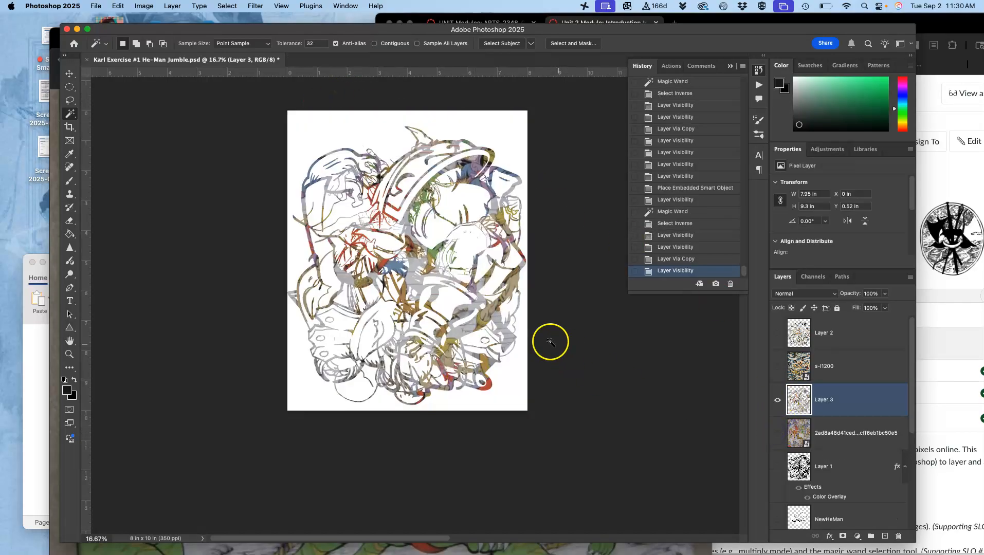
Show Layer 2 over Layer 3, and set Layer 2's opacity to 41% and its blend mode to Linear Light.
scroll(550, 342, "up", 5)
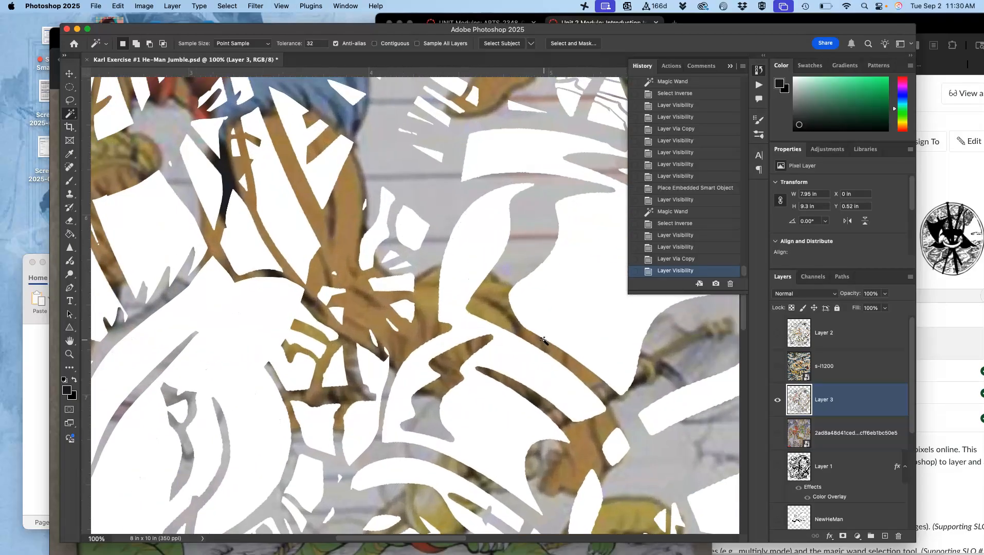
scroll(544, 340, "down", 4)
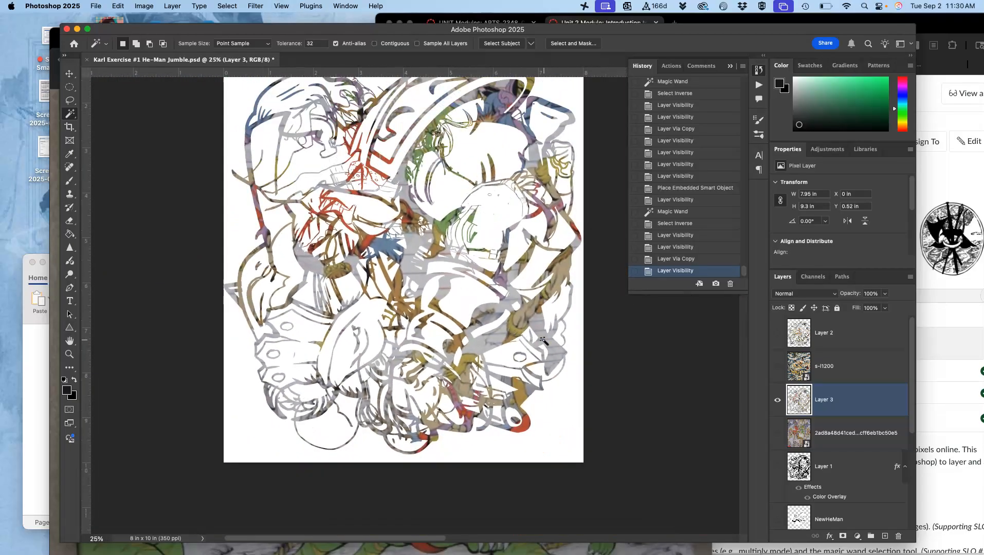
scroll(543, 340, "down", 2)
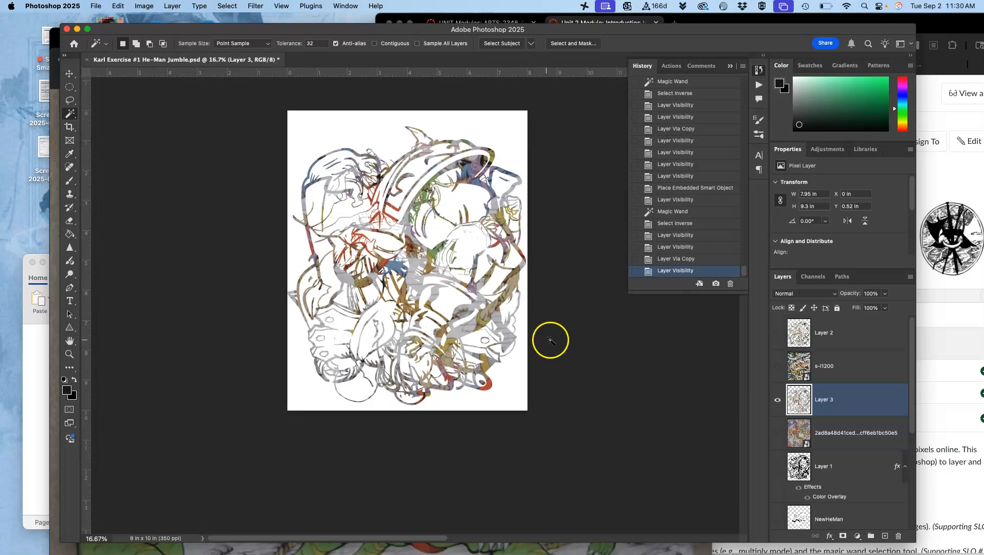
left_click(778, 334)
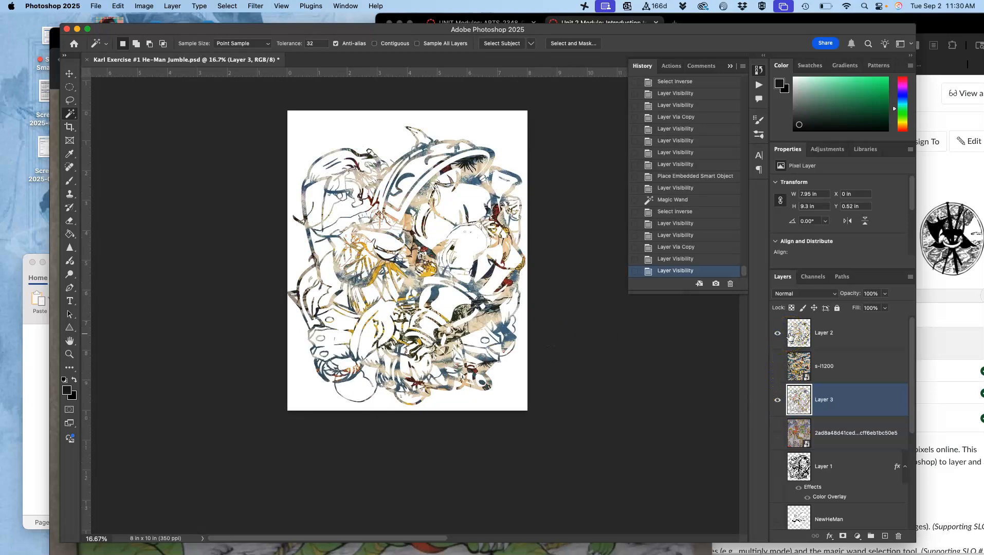
left_click(885, 295)
left_click_drag(885, 307, 884, 307)
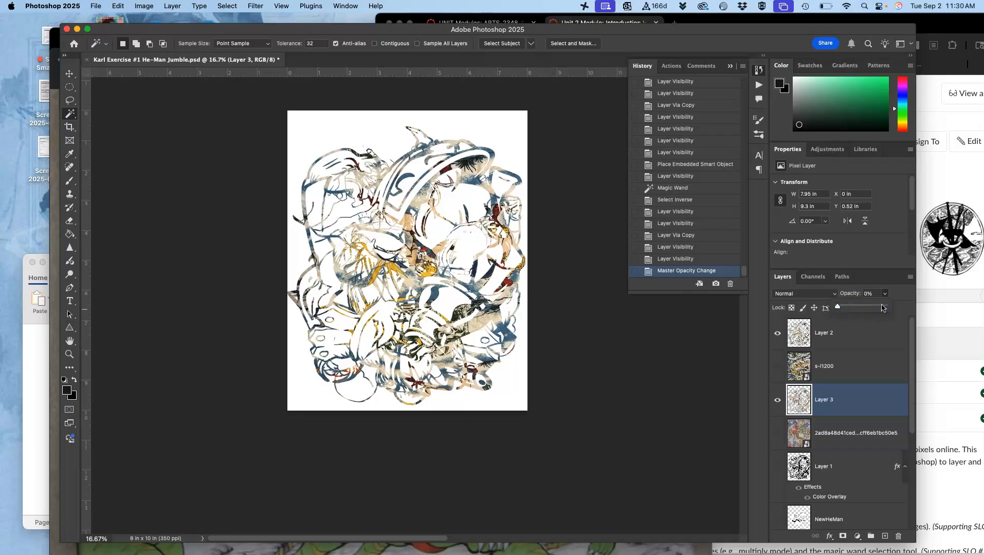
left_click(861, 335)
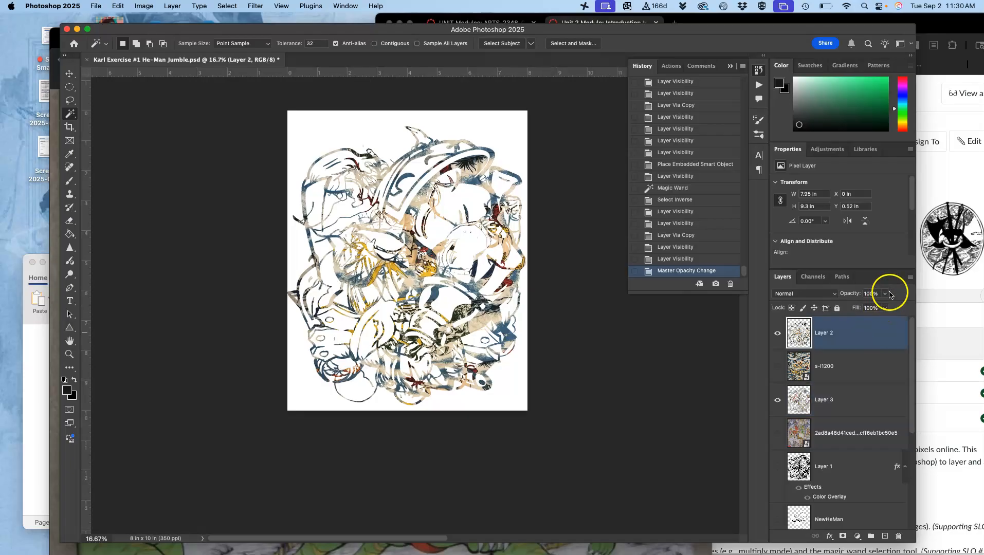
left_click_drag(885, 308, 857, 310)
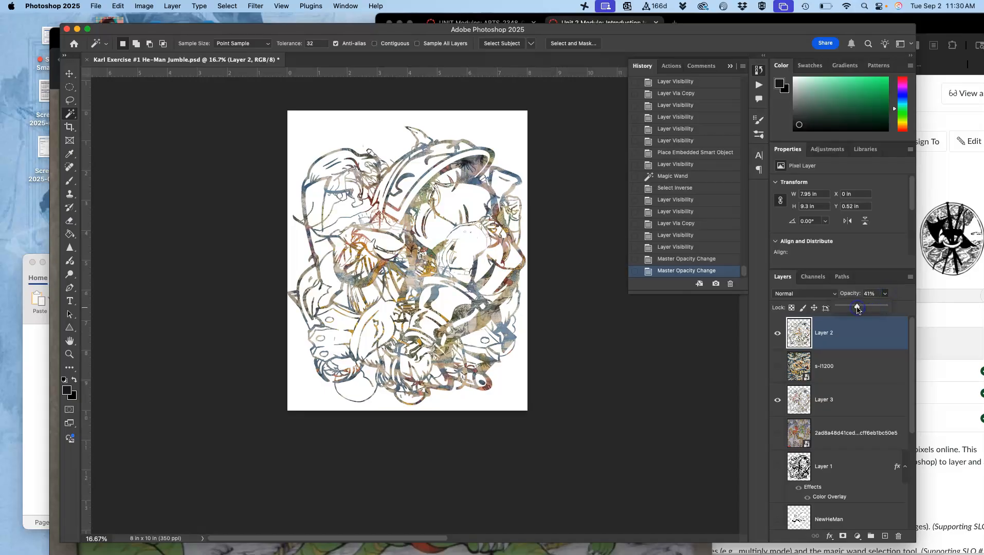
left_click(809, 293)
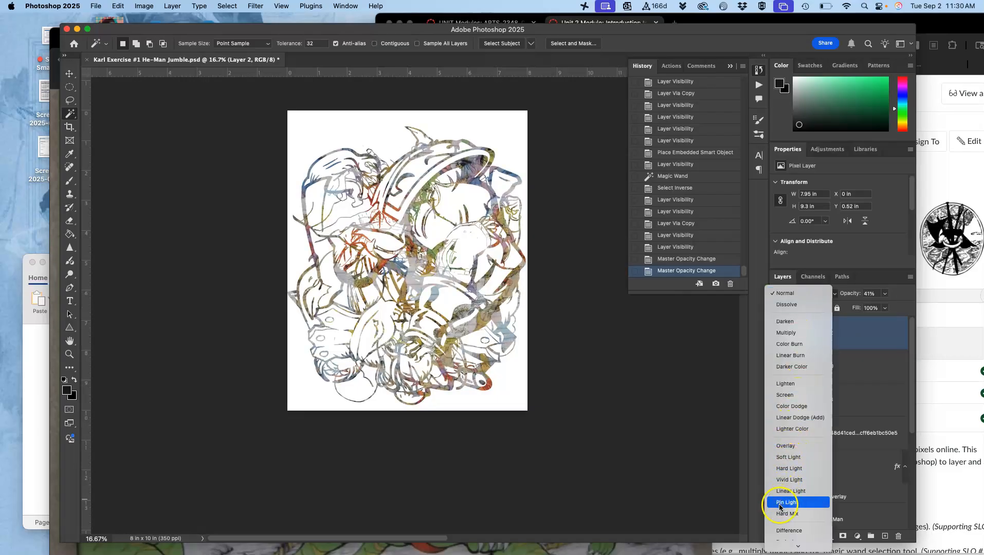
left_click(790, 491)
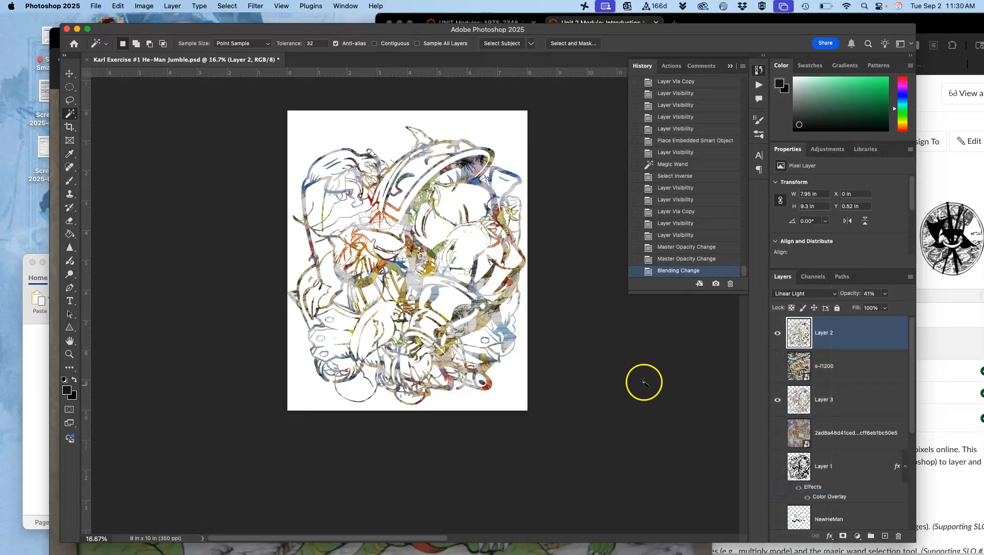
Examine the blended bedsheet-patterned lines up close and compare them with Layer 2 hidden and shown.
key("super+minus")
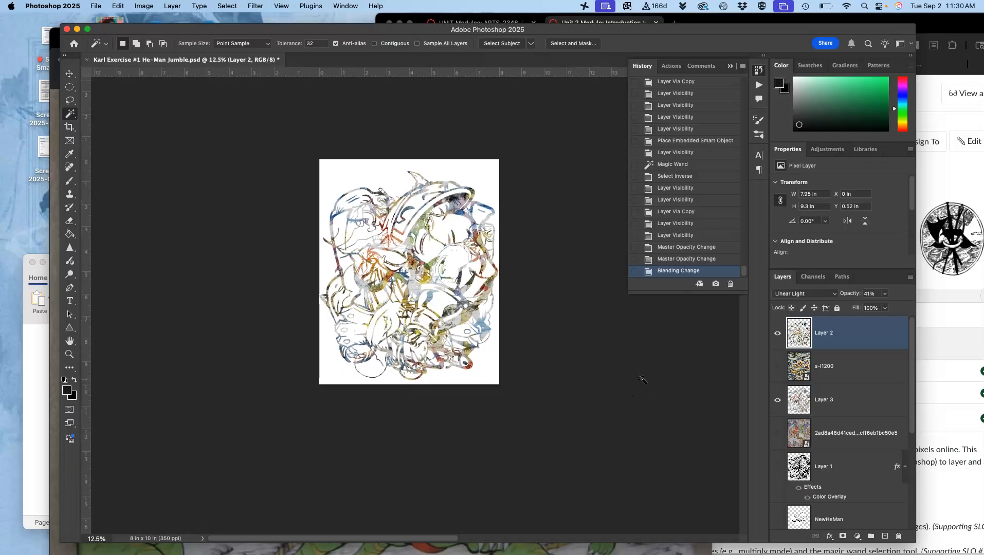
scroll(561, 364, "down", 2)
key("super+plus")
key("super+plus")
key("super+plus")
key("super+plus")
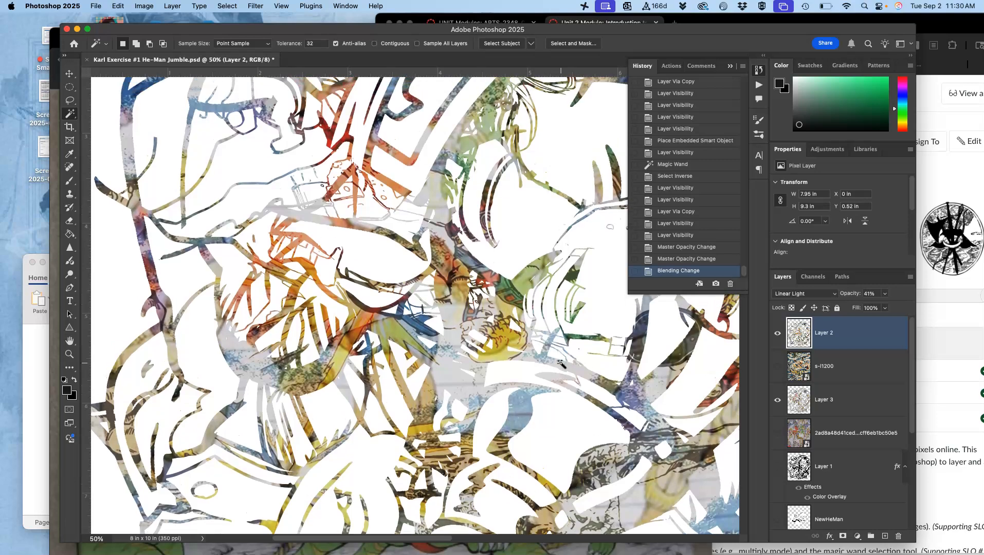
key("super+minus")
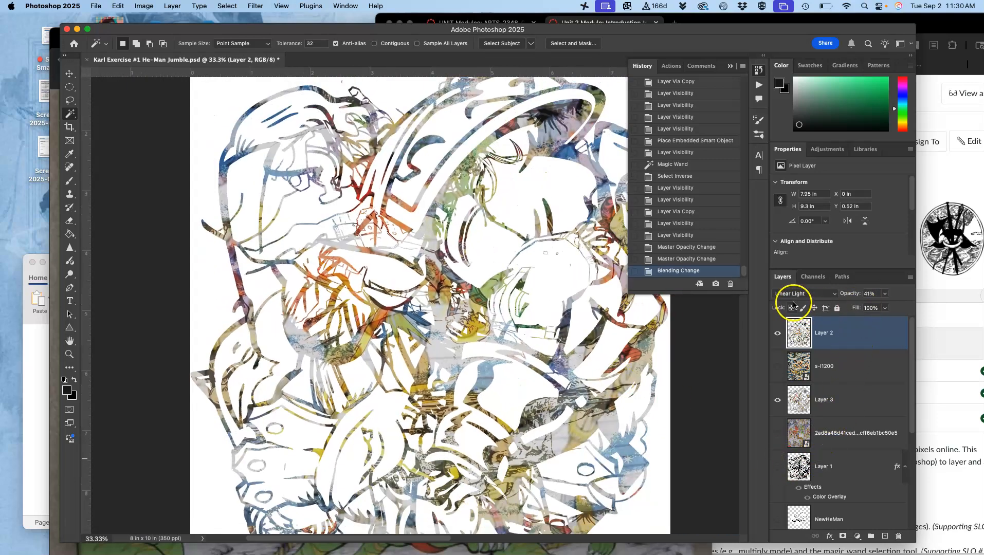
left_click(777, 334)
left_click(777, 333)
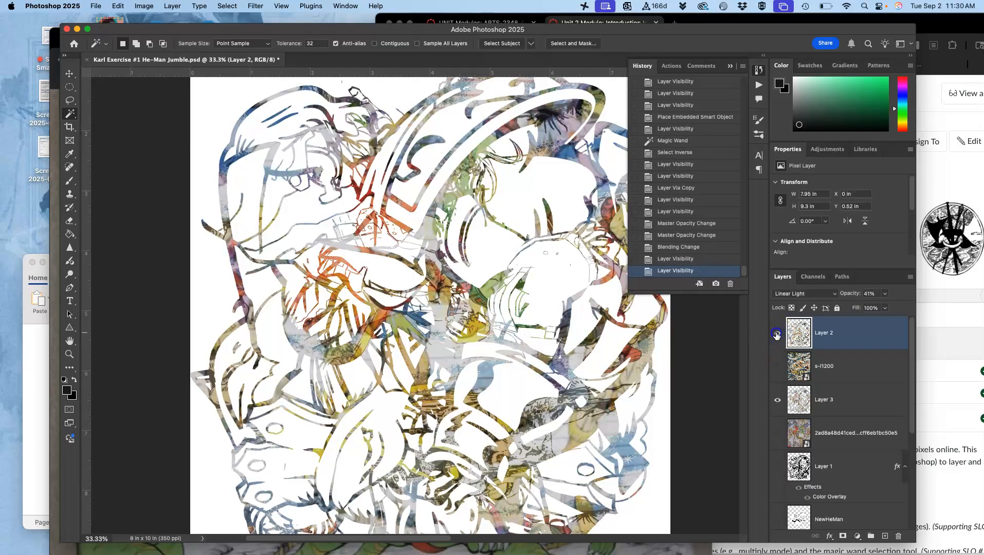
Add a drop shadow to Layer 3 with 54% opacity, 12 px distance and 10% spread.
double_click(854, 409)
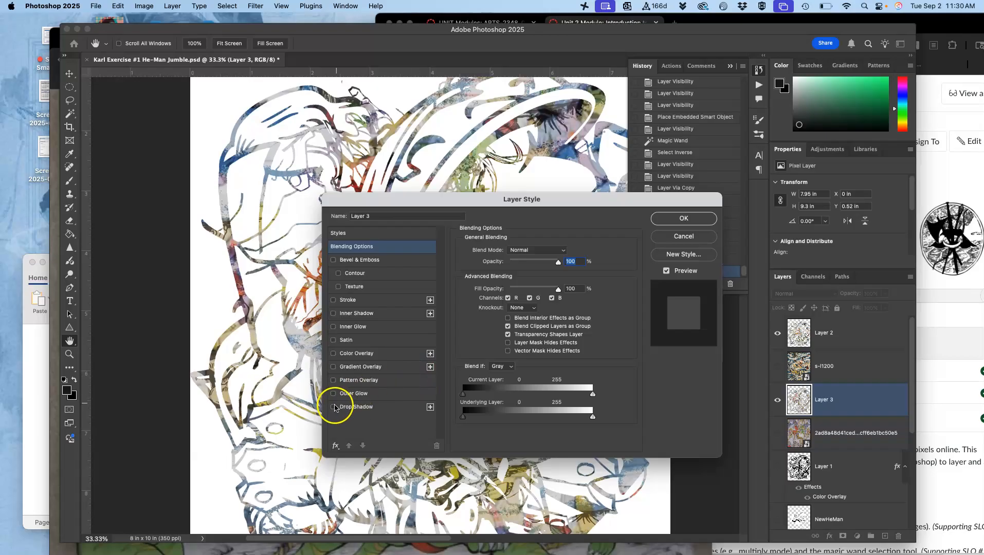
left_click(333, 407)
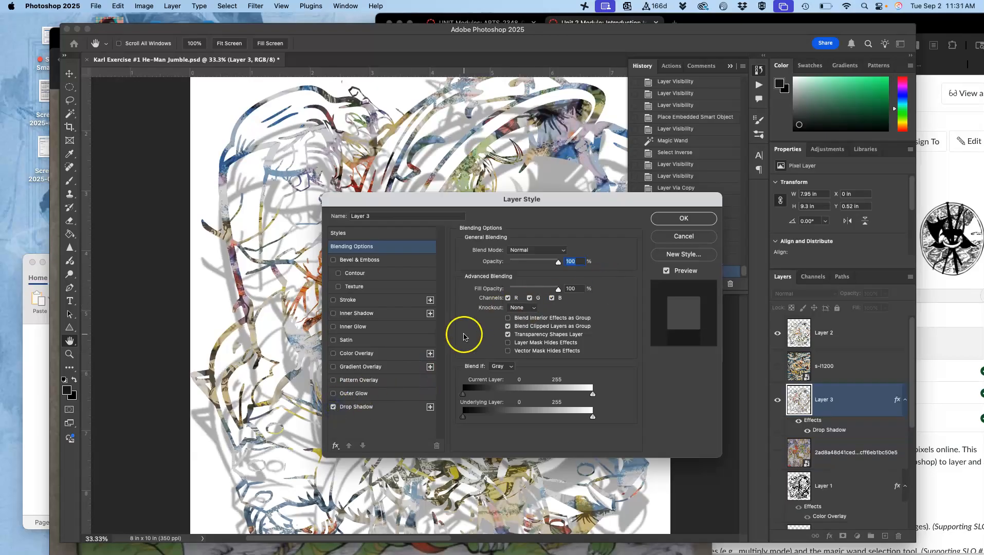
left_click(366, 408)
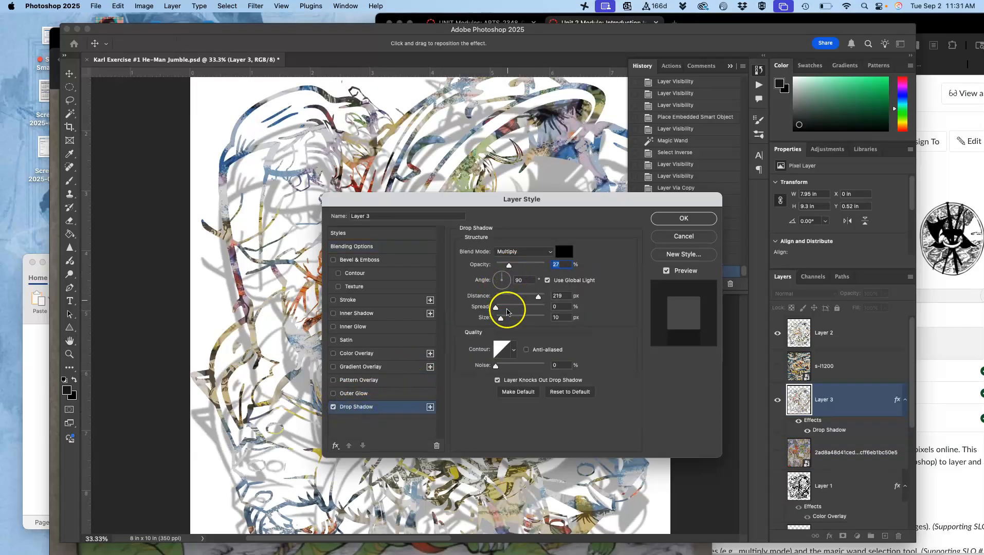
left_click_drag(538, 297, 501, 307)
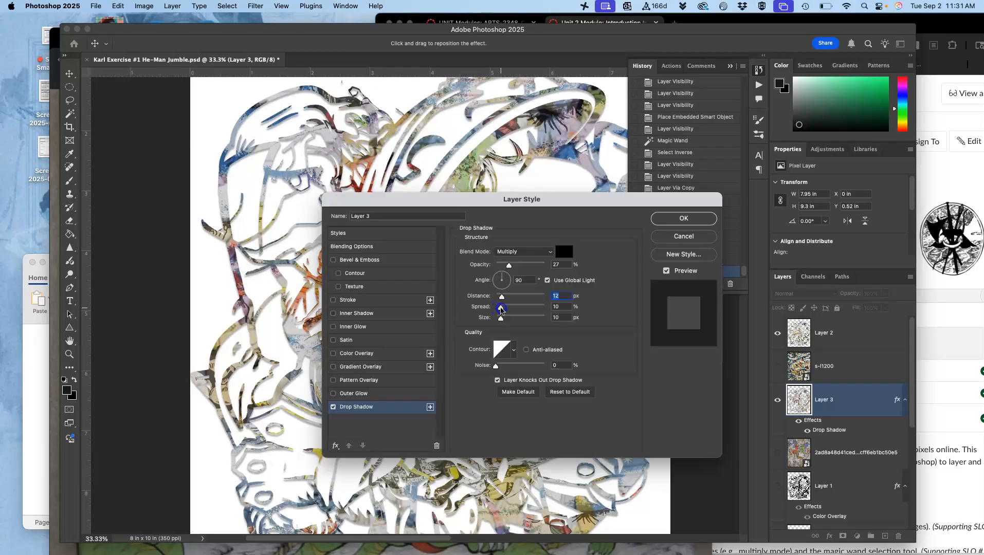
left_click_drag(509, 264, 523, 267)
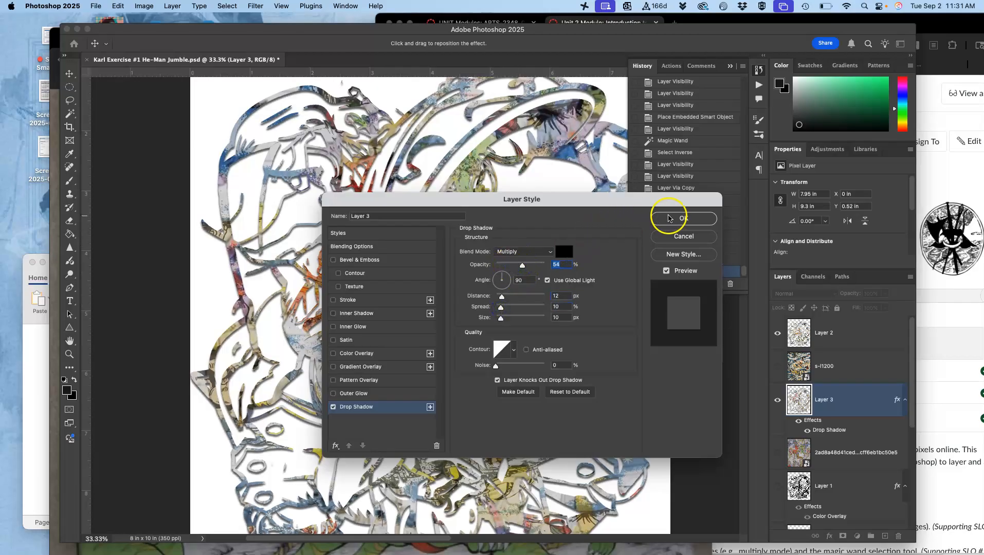
left_click(674, 217)
Compare Layer 3 with its drop shadow off and on, and soften the shadow to 34% opacity, 0% spread and 18 px size.
key("super+minus")
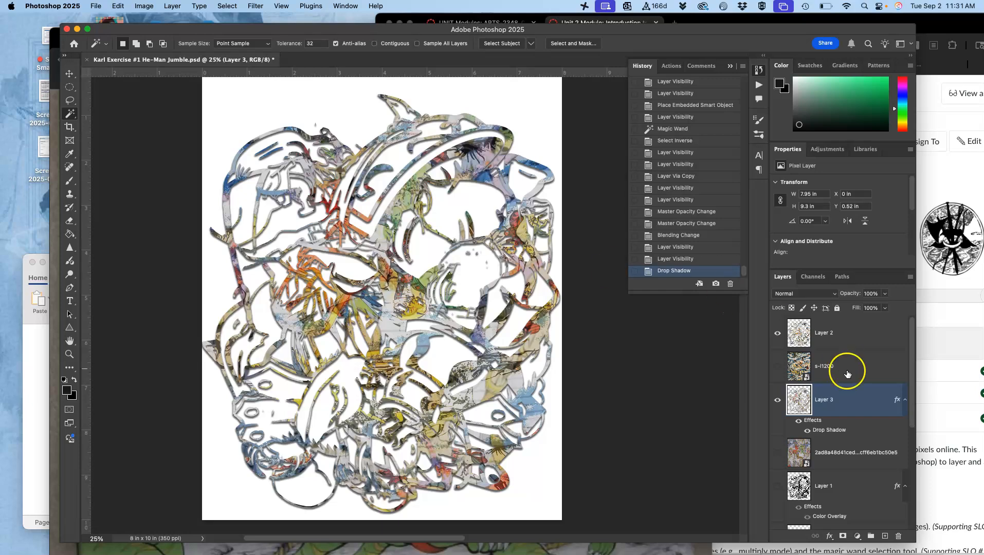
left_click(807, 431)
left_click(807, 431)
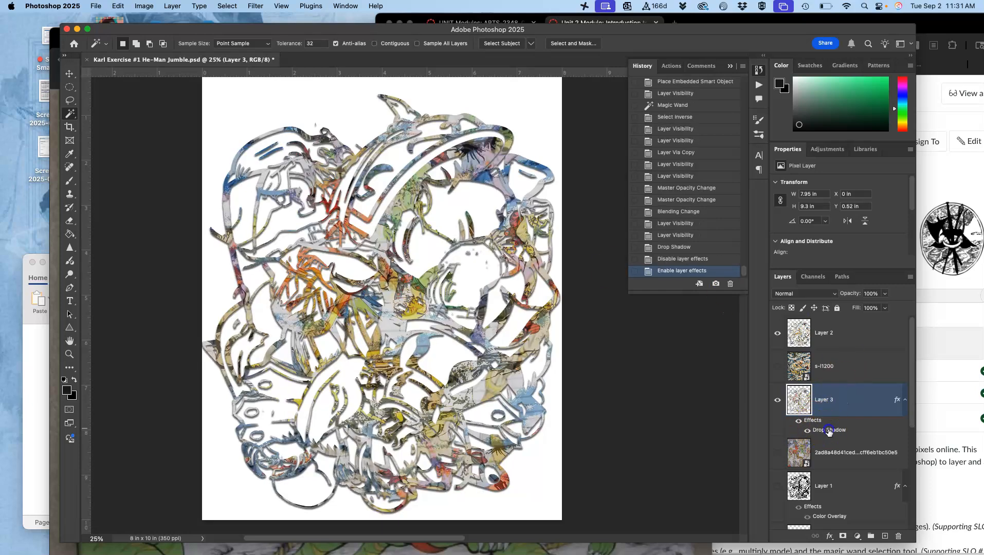
double_click(829, 431)
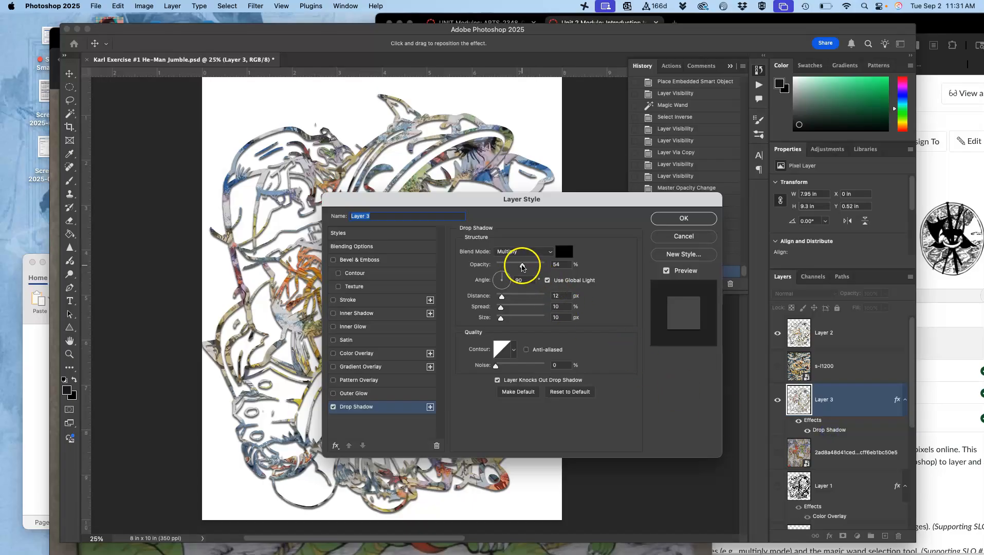
left_click_drag(521, 265, 513, 266)
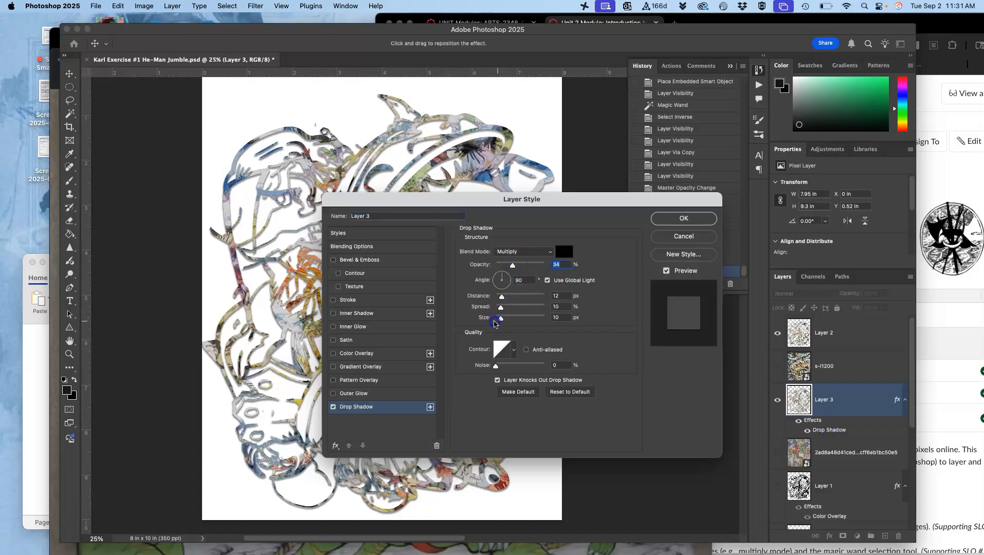
mouse_move(507, 309)
left_mouse_down()
mouse_move(495, 307)
mouse_move(503, 321)
left_mouse_up()
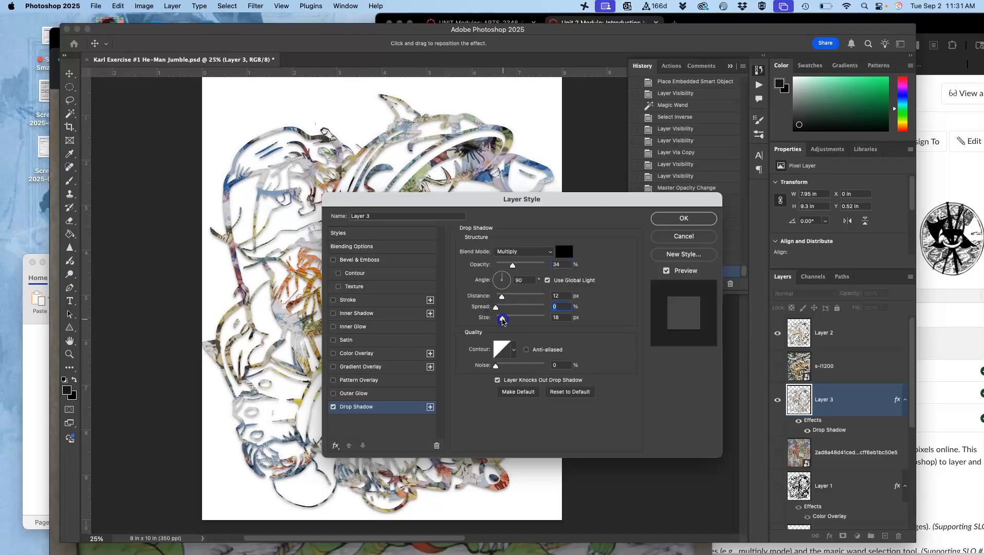
left_click(668, 217)
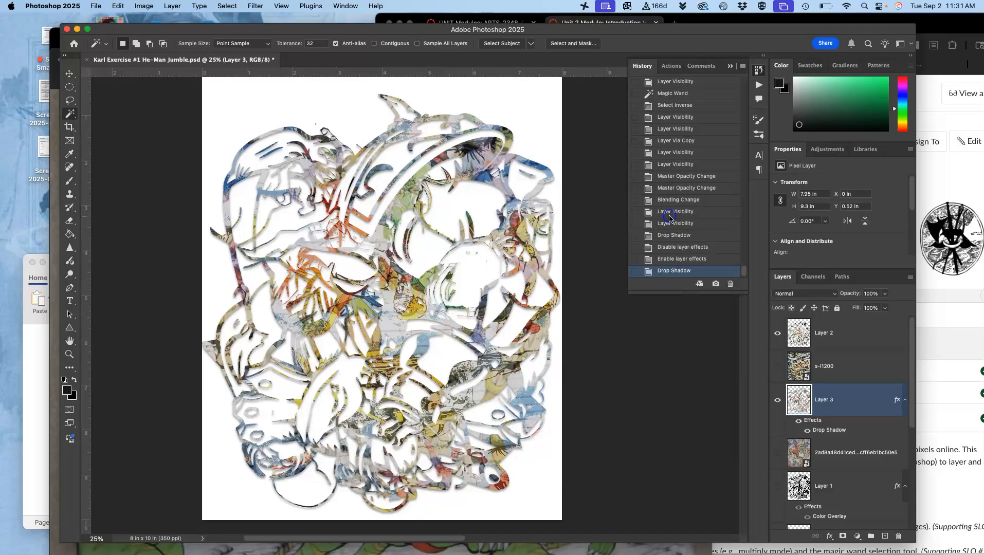
key("super+equal")
key("super+equal")
key("super+equal")
key("super+equal")
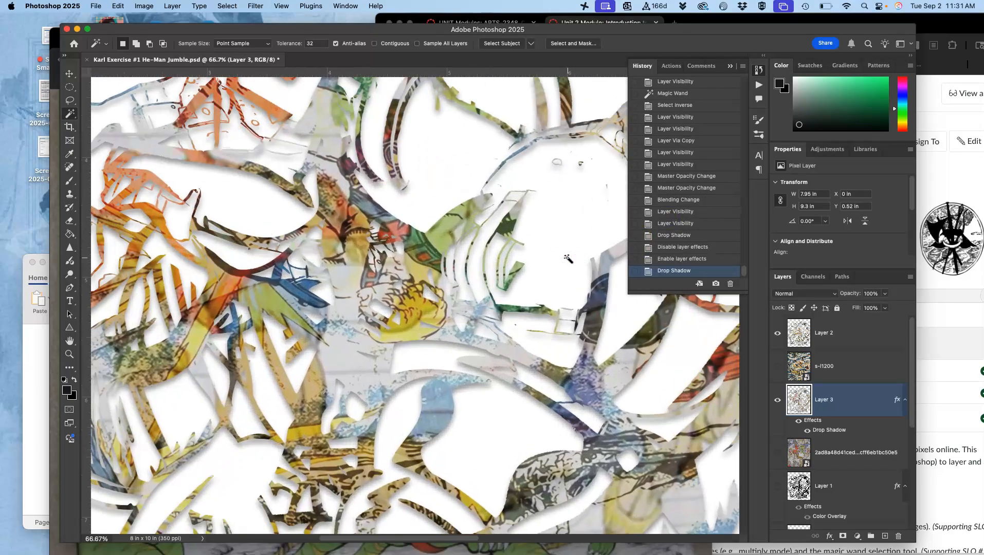
Save the layered He-Man jumble in Photoshop format to the Desktop under its existing name, replacing the earlier file.
key("super+minus")
key("super+minus")
key("super+minus")
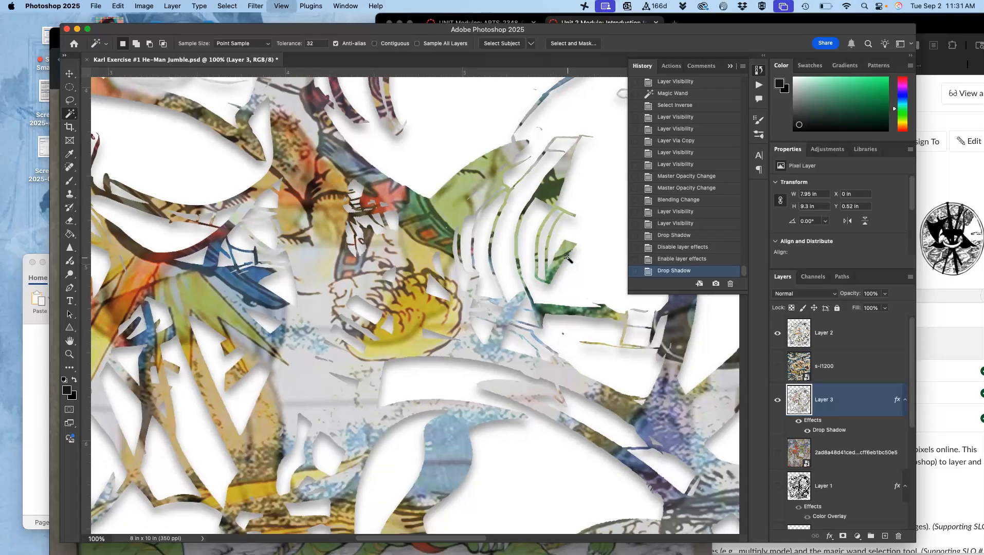
key("super+minus")
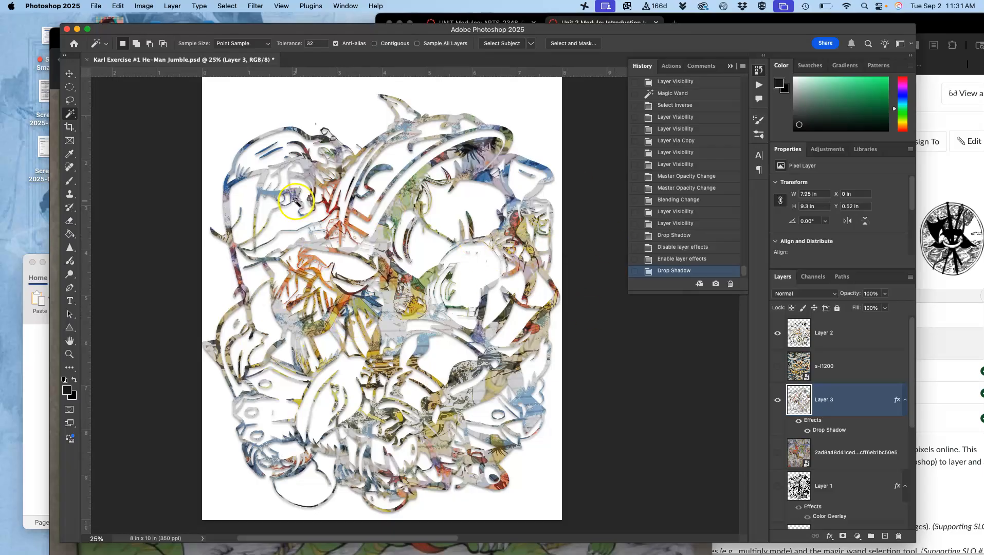
left_click(96, 5)
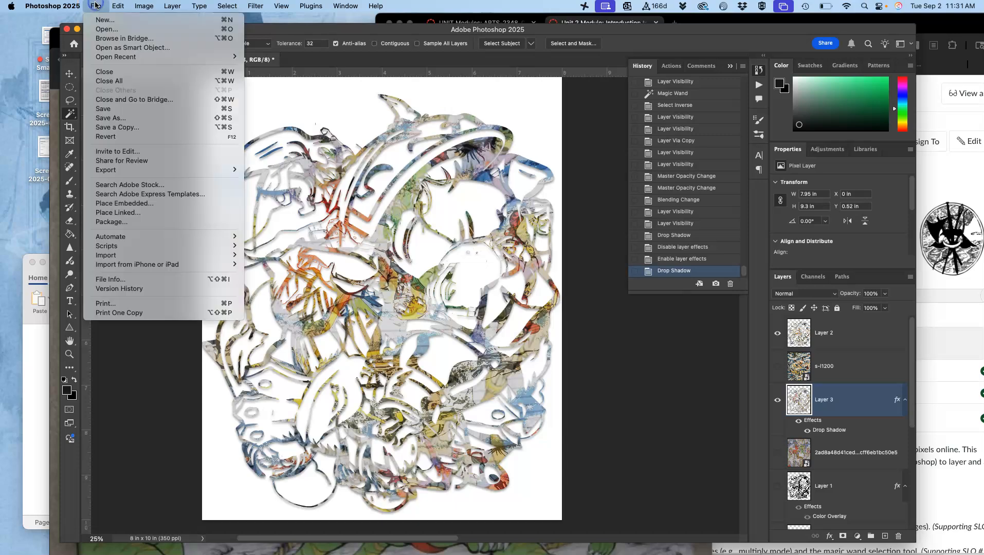
left_click(111, 118)
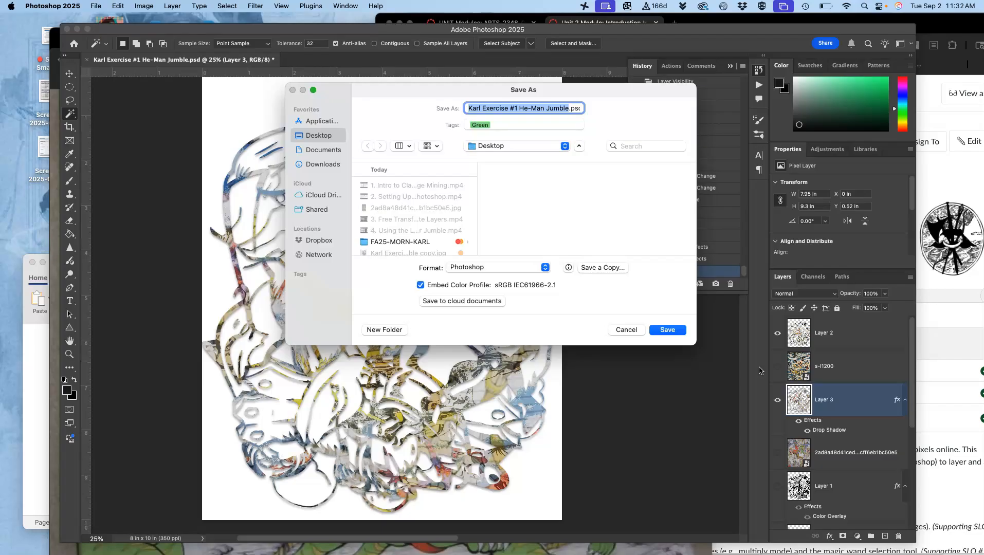
left_click(667, 329)
left_click(529, 268)
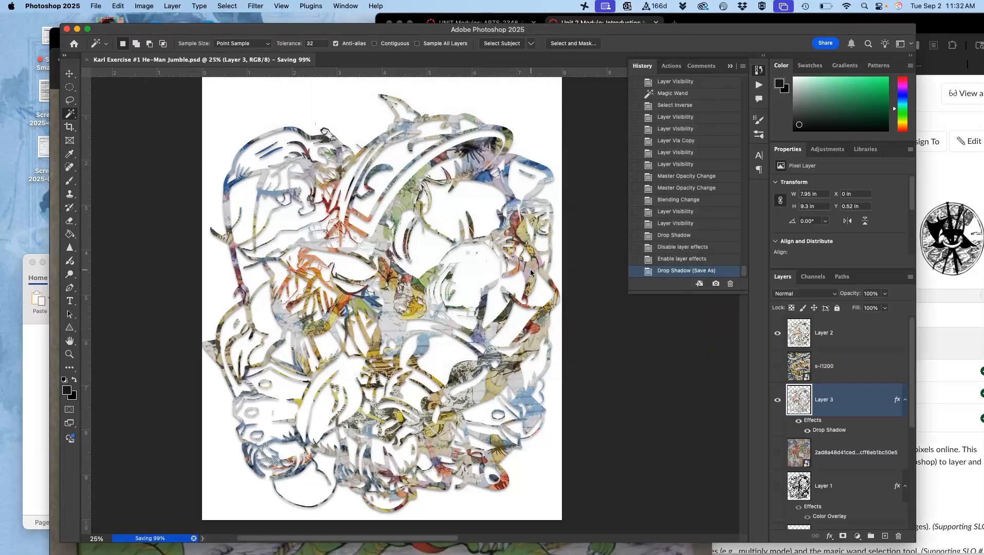
Check the saved He-Man jumble PSD on the desktop and return to the document.
key("F11")
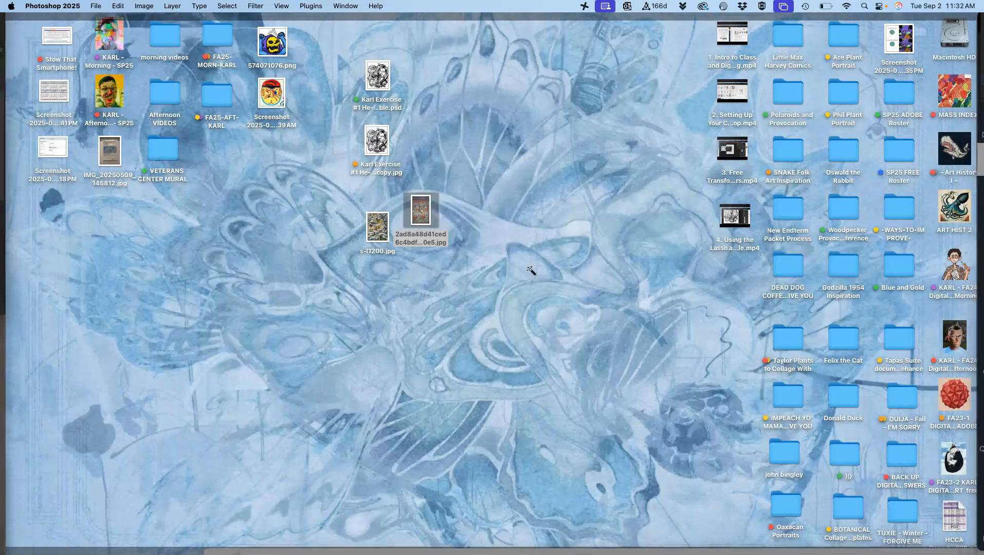
left_click(377, 81)
key("F11")
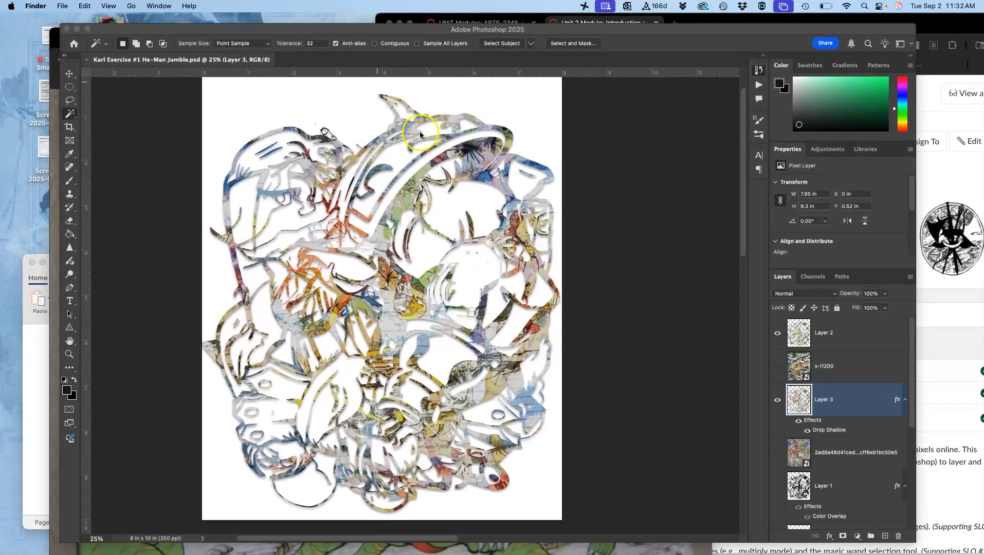
Save a copy of the document to the Desktop as a quality 10 progressive JPEG, adding "color" before "copy" in its name.
left_click(164, 34)
left_click(97, 7)
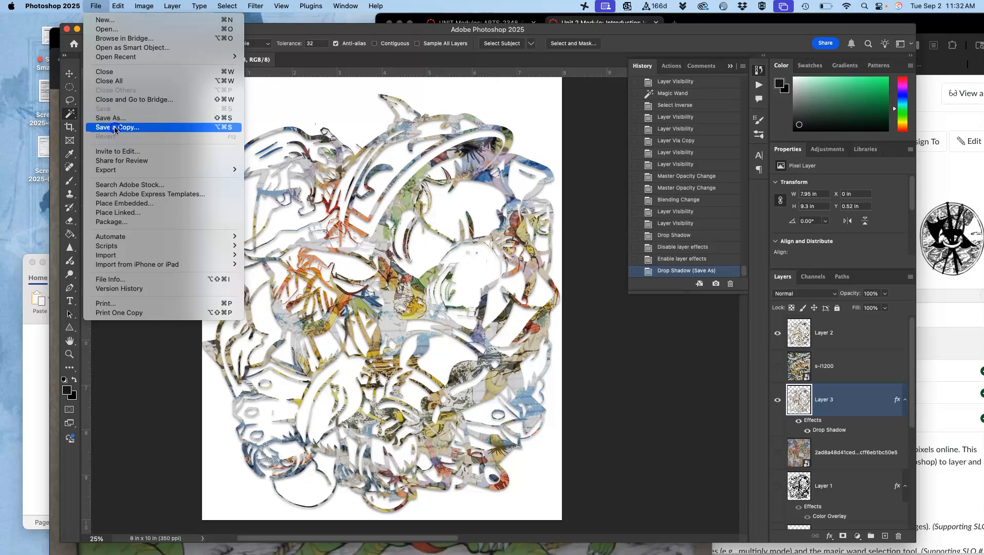
left_click(114, 128)
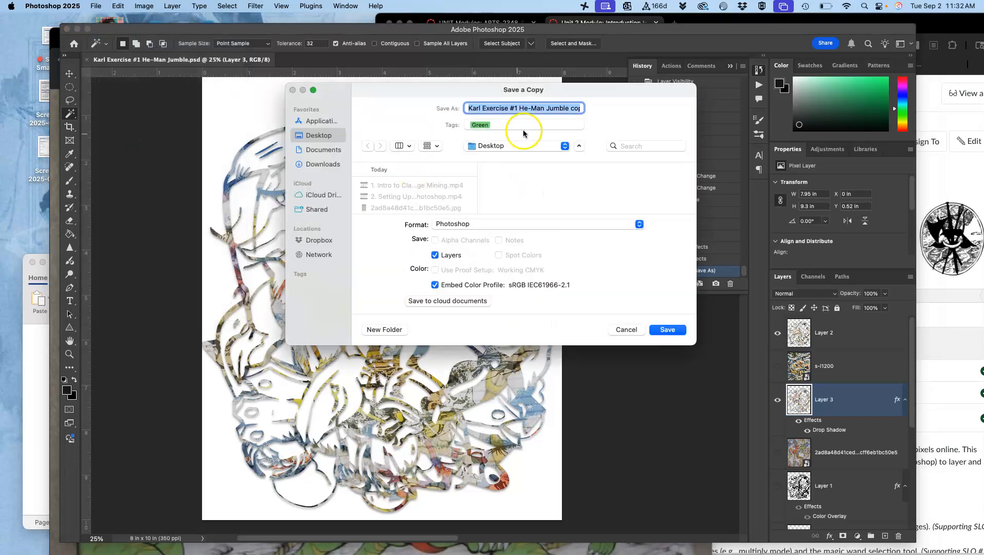
left_click(546, 109)
left_click_drag(545, 108, 595, 111)
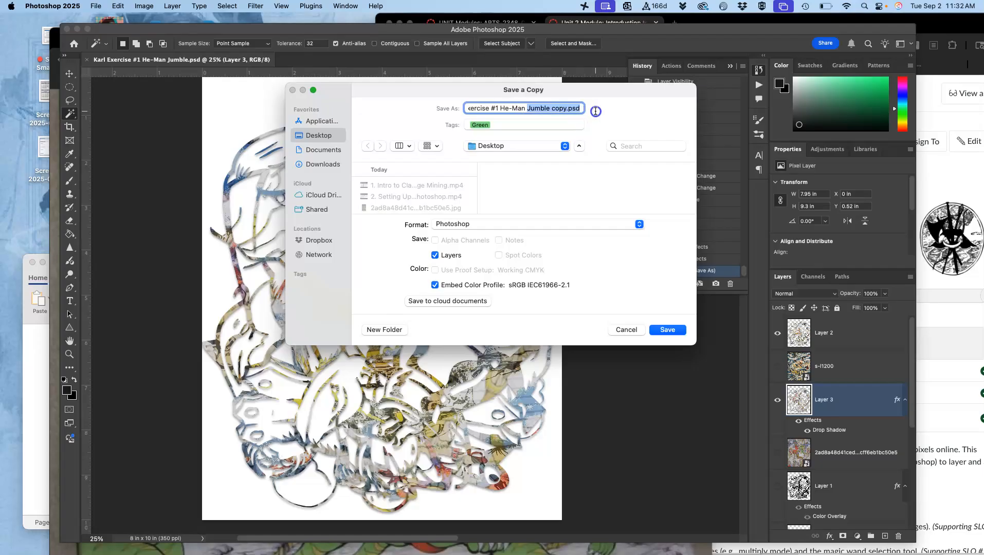
left_click(560, 108)
left_click(551, 108)
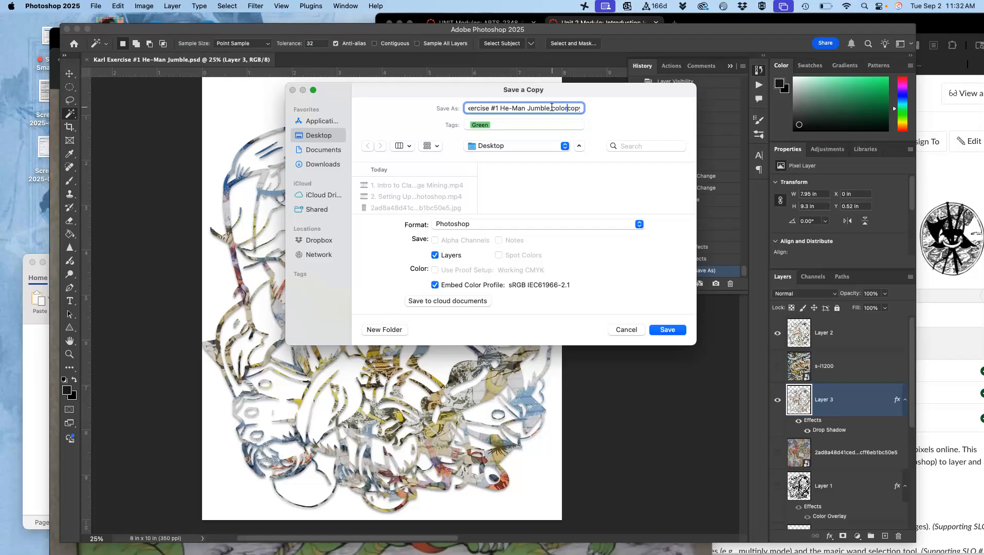
left_click(517, 224)
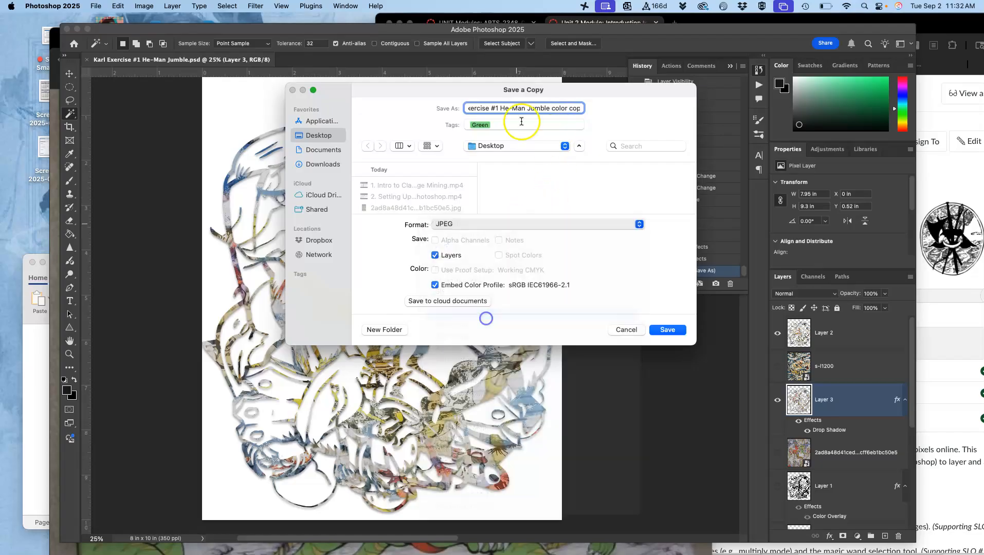
left_click(496, 314)
left_click(666, 330)
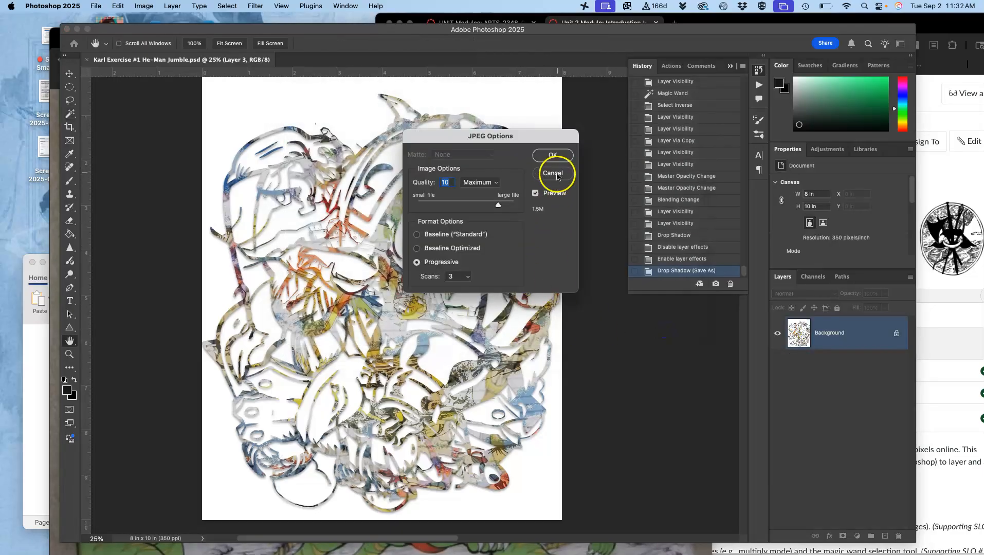
left_click(556, 154)
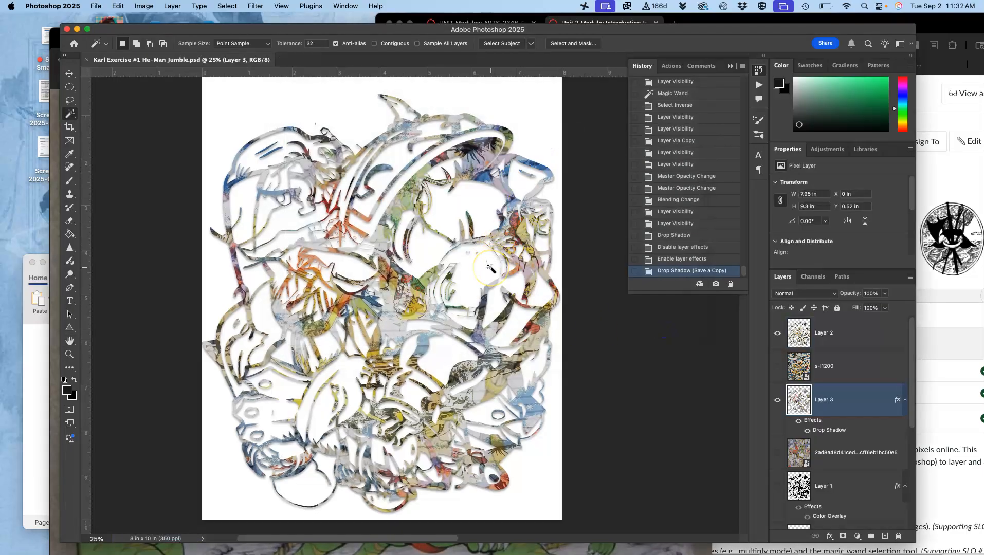
Place the color copy JPEG beside the earlier jumble JPEG on the desktop and tag it orange.
key("F11")
left_click_drag(732, 321, 451, 140)
right_click(451, 141)
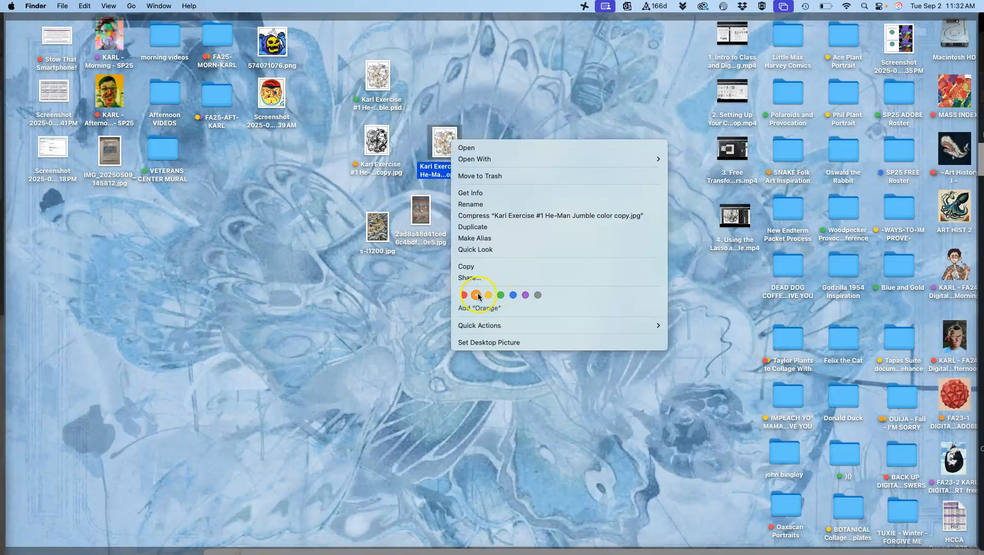
left_click(476, 295)
Switch to the Unit 2 Introduction to Compositing overview page in Chrome.
key("F11")
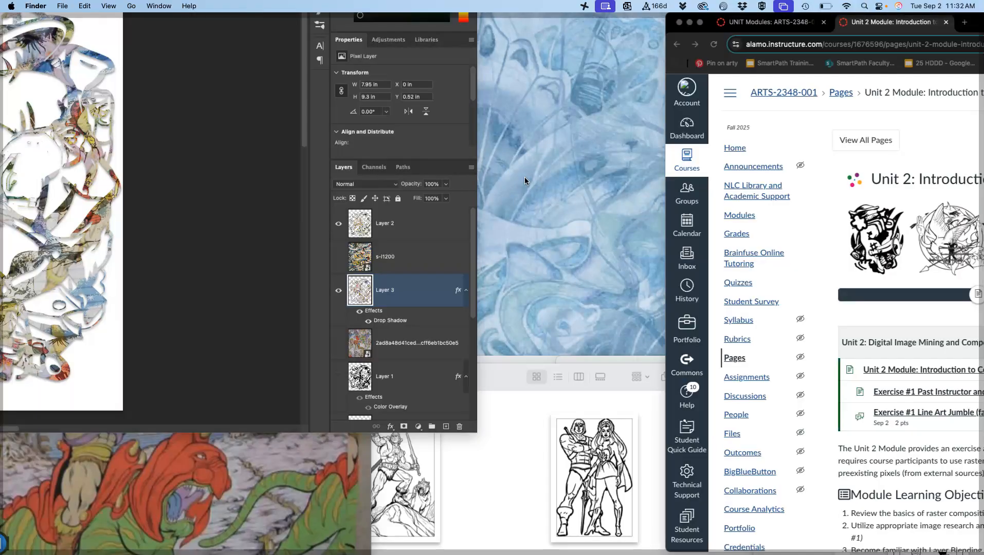
left_click(936, 183)
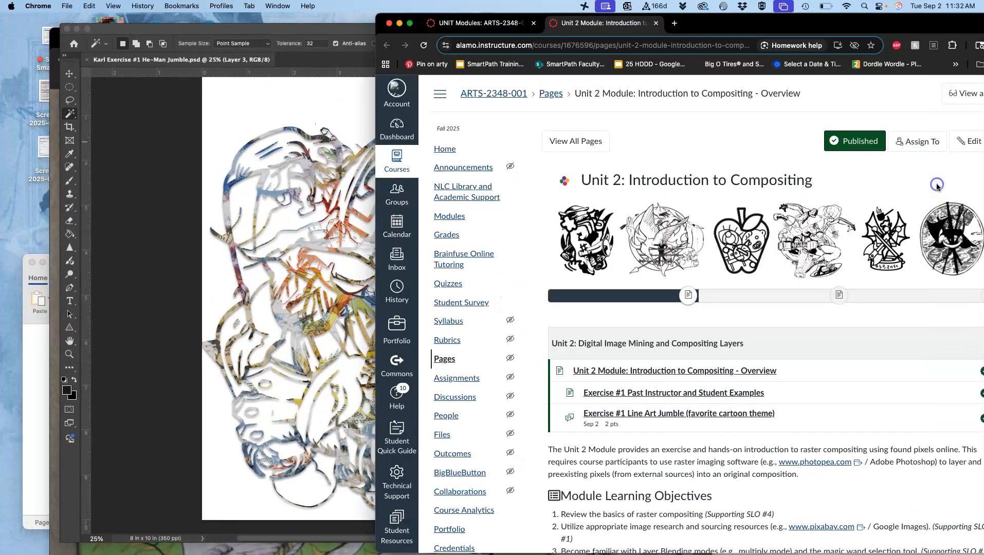